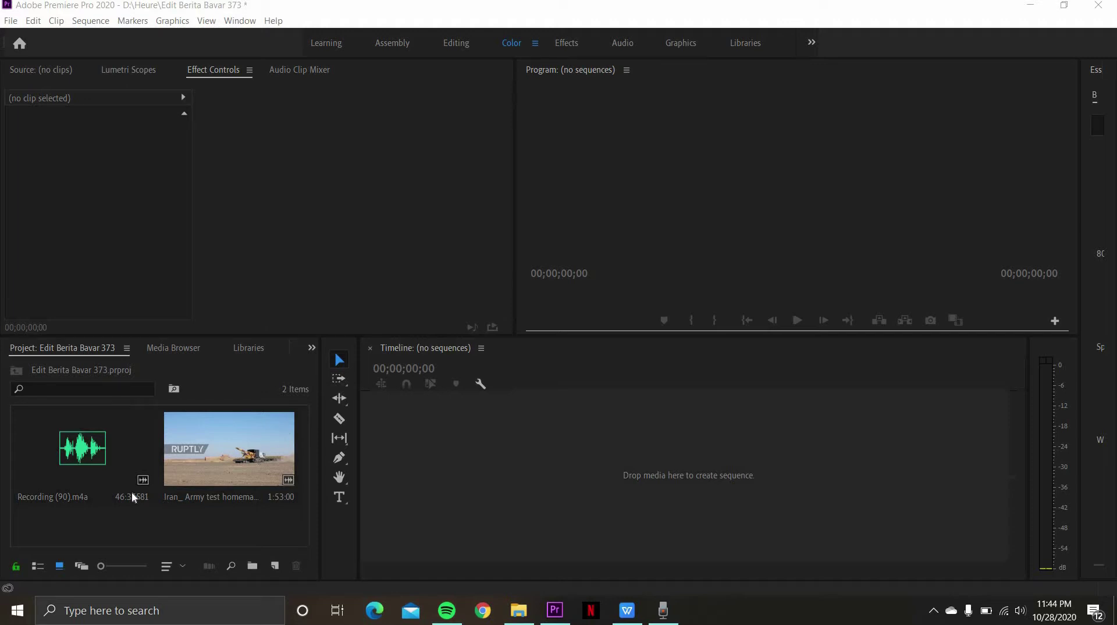
- Open the Iran_ Army test video in the source monitor and create a sequence from it in the empty timeline
left_click(210, 466)
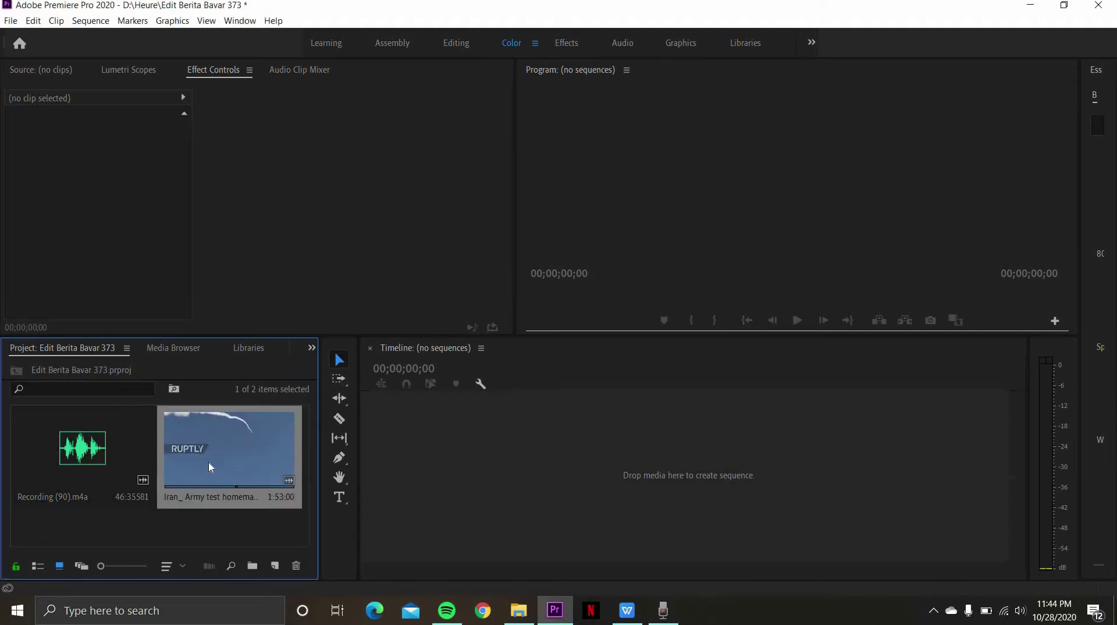
left_click(110, 453)
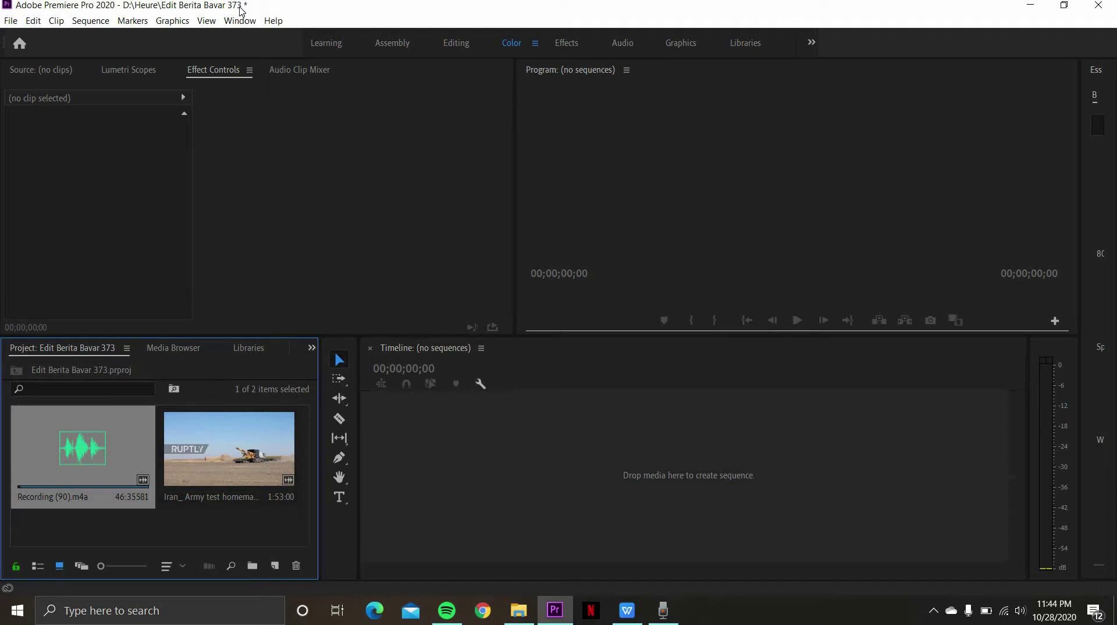
double_click(247, 440)
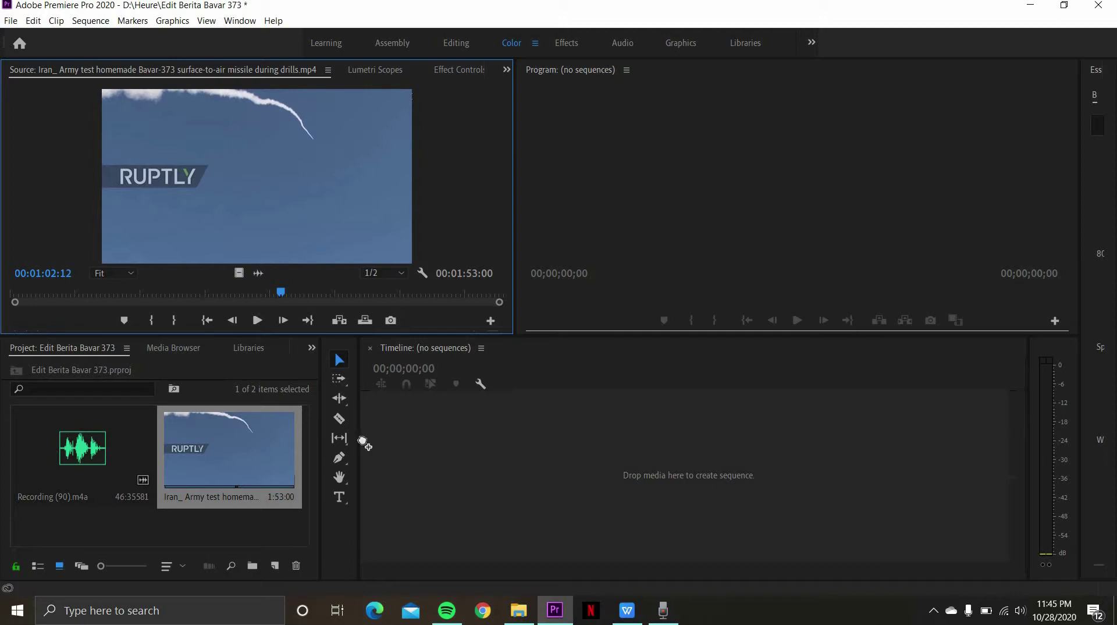
left_click_drag(364, 443, 473, 419)
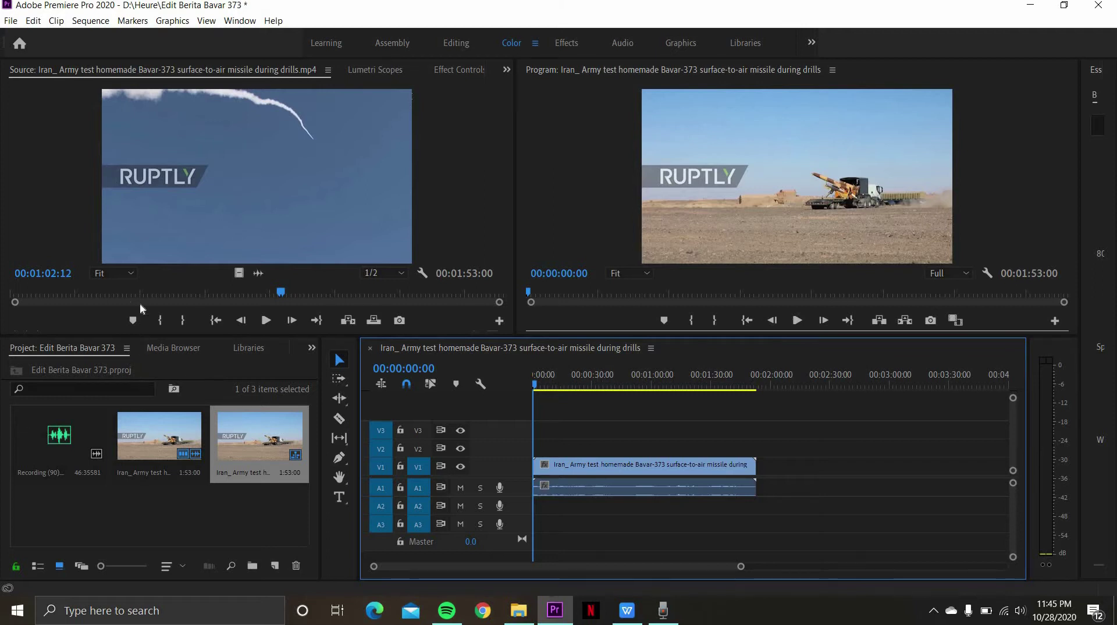
- Load Recording (90).m4a in the source monitor and mark its first section from 00;00;01;21 to 00;00;12;18
left_click_drag(124, 267, 124, 267)
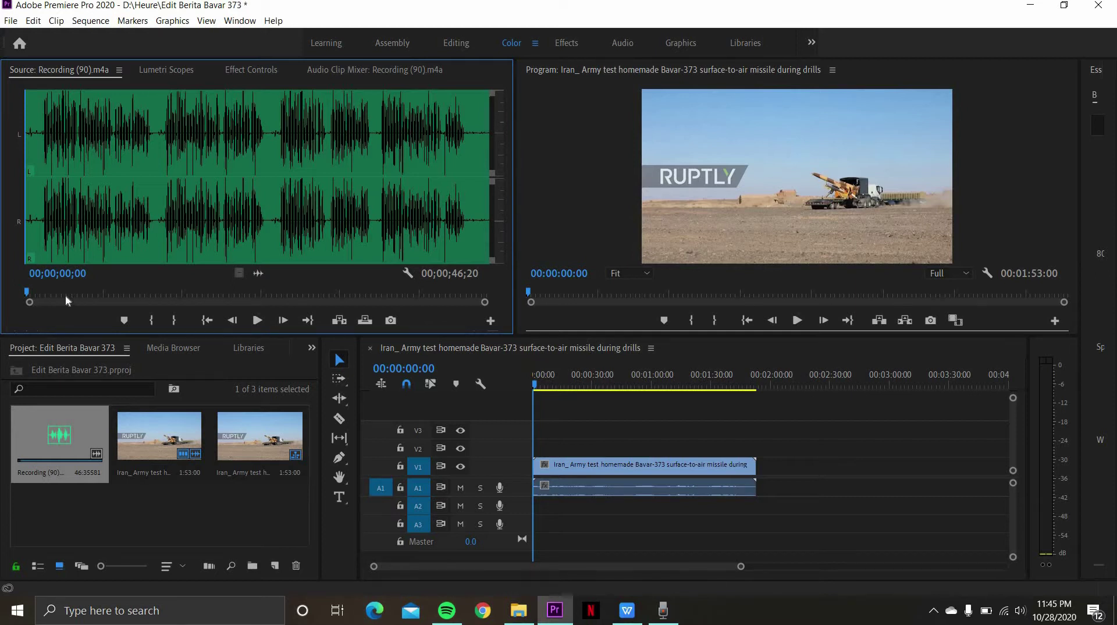
left_click(42, 292)
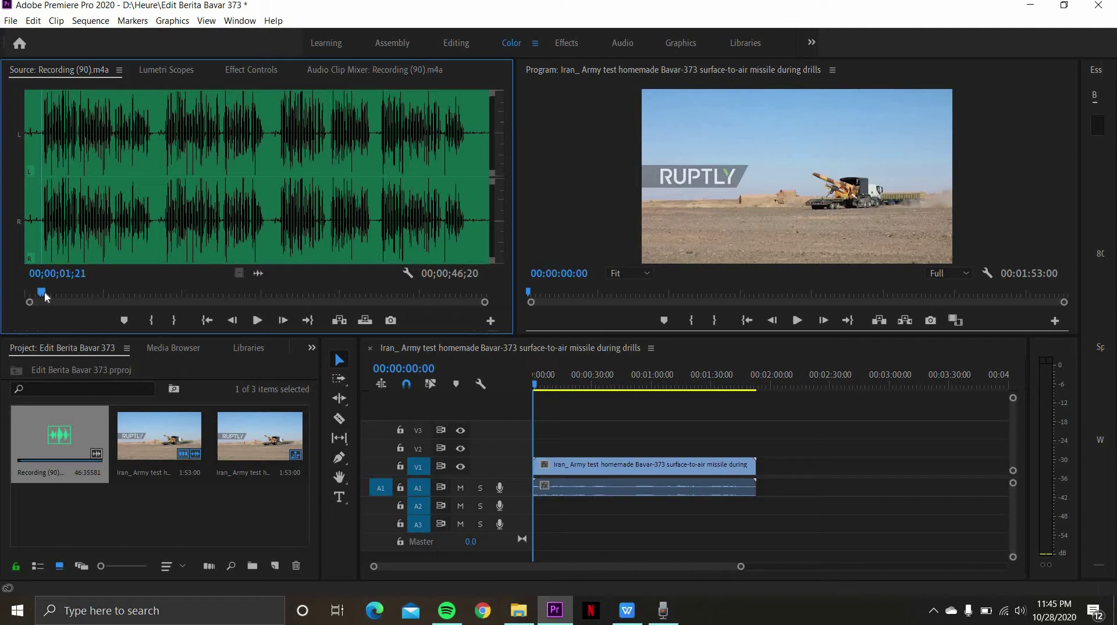
left_click(153, 320)
left_click_drag(145, 291, 149, 291)
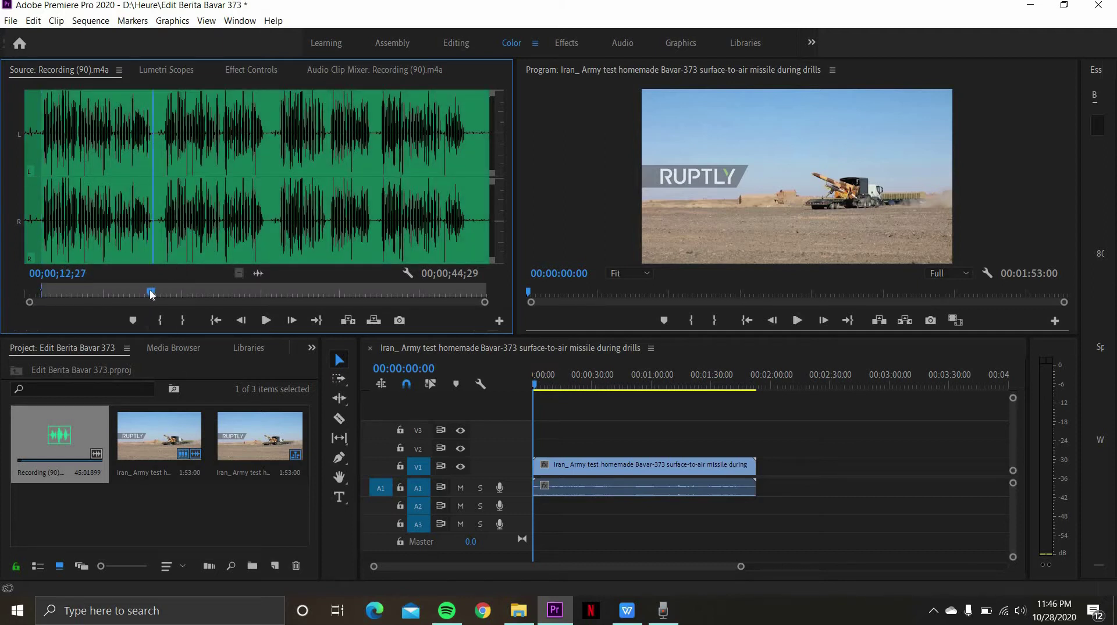
left_click(183, 320)
- Play the sequence to 00:00:07:00 and place the marked audio section there on track A2
key("space")
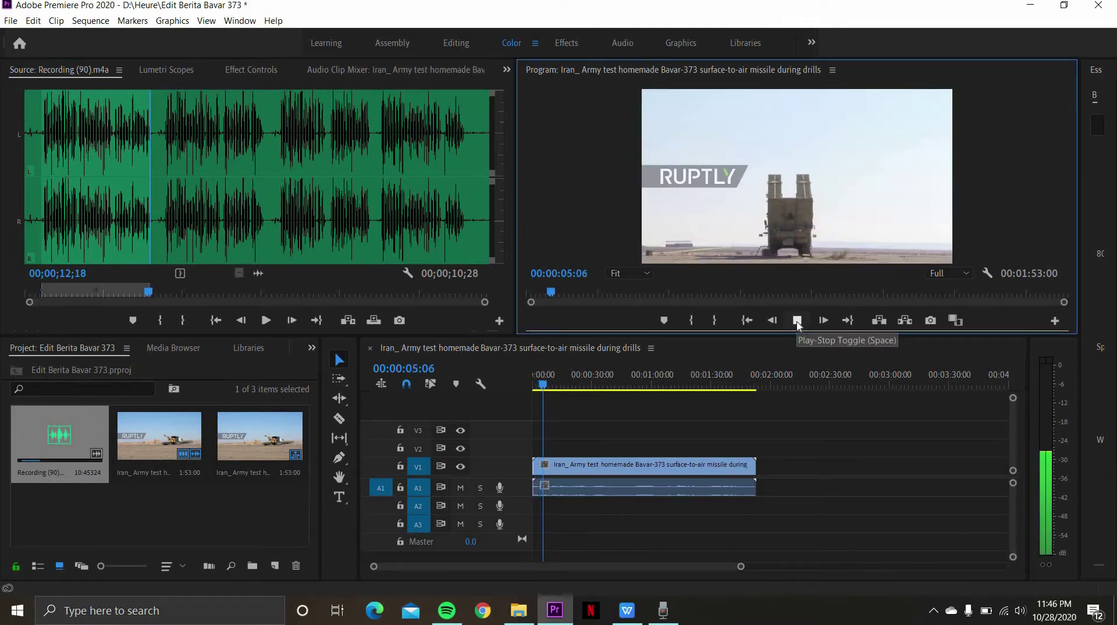
left_click(798, 321)
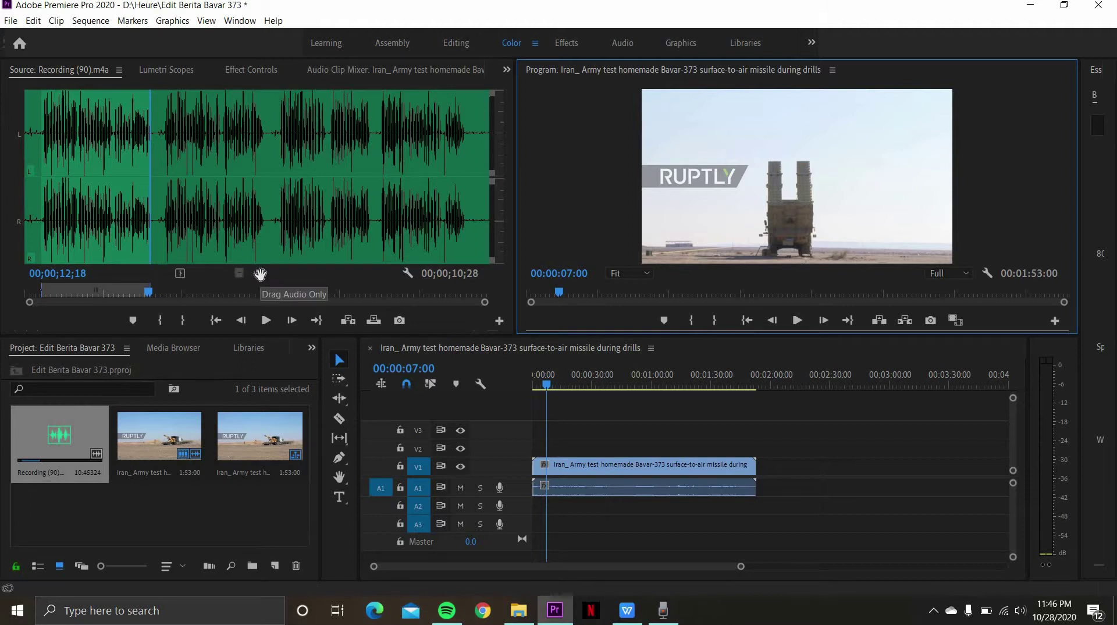
left_click_drag(258, 273, 648, 378)
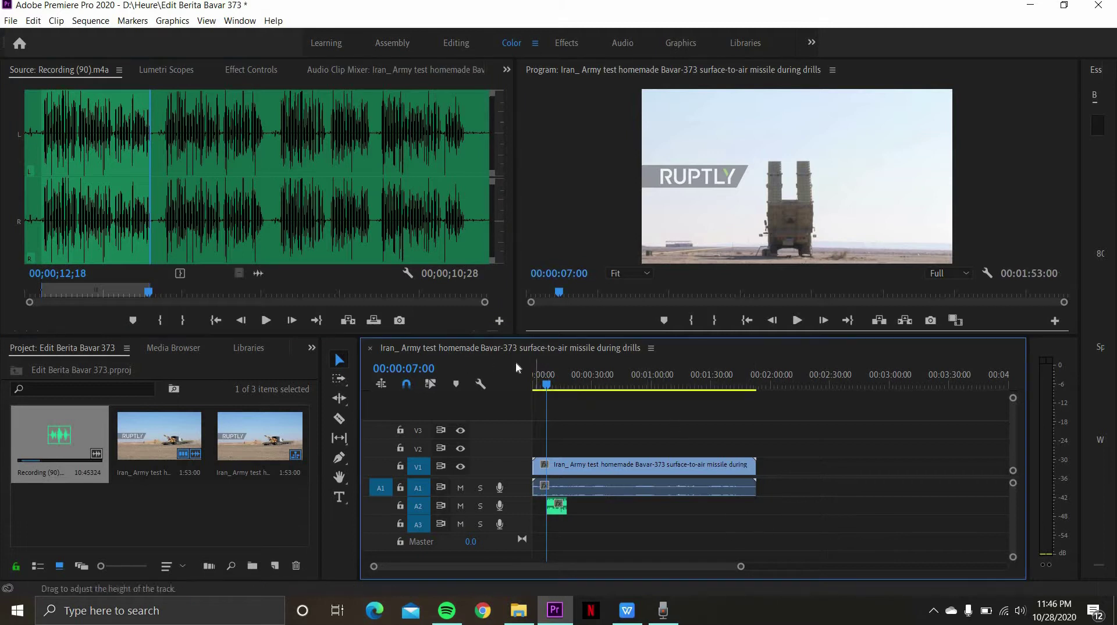
- Play the sequence to 00:00:26:21 and place the recording's section from 00;00;13;26 to 00;00;24;04 there on track A2
left_click(798, 320)
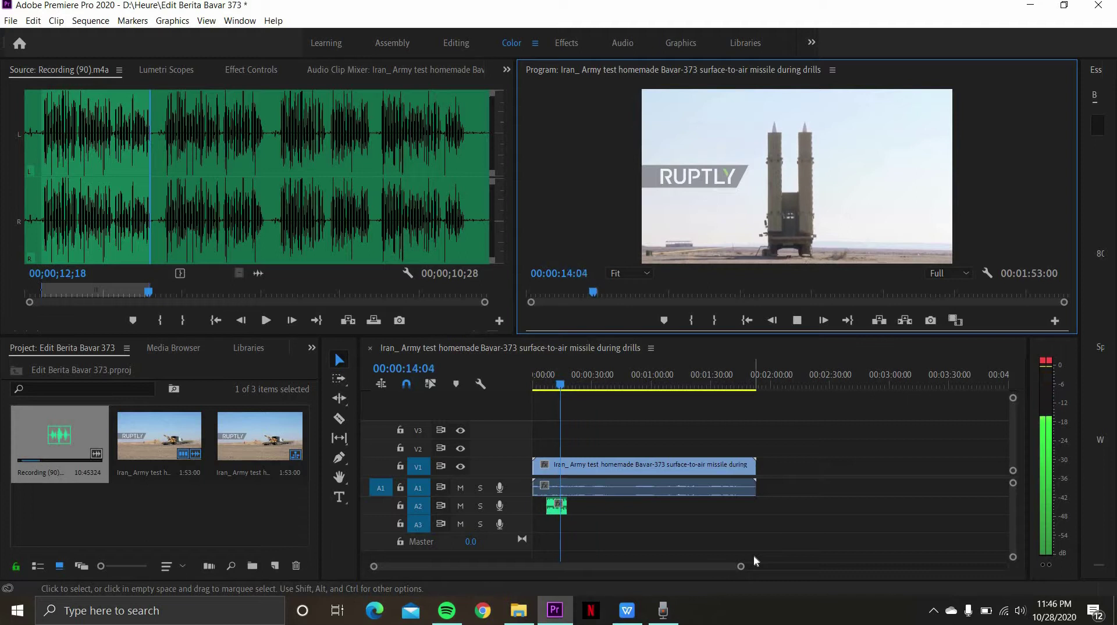
left_click(796, 321)
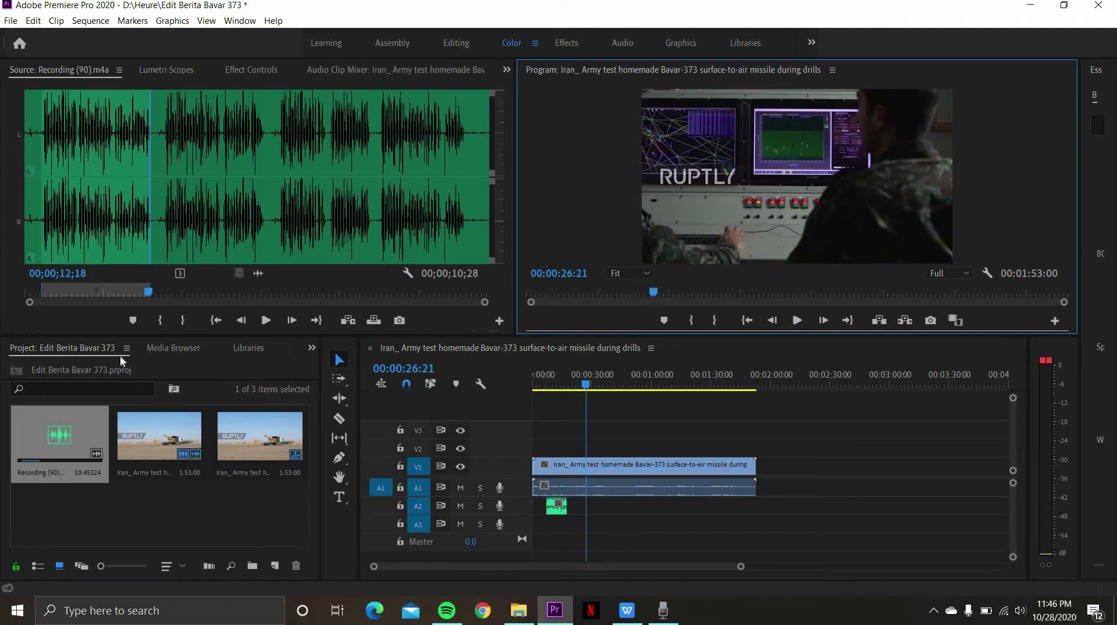
left_click(166, 290)
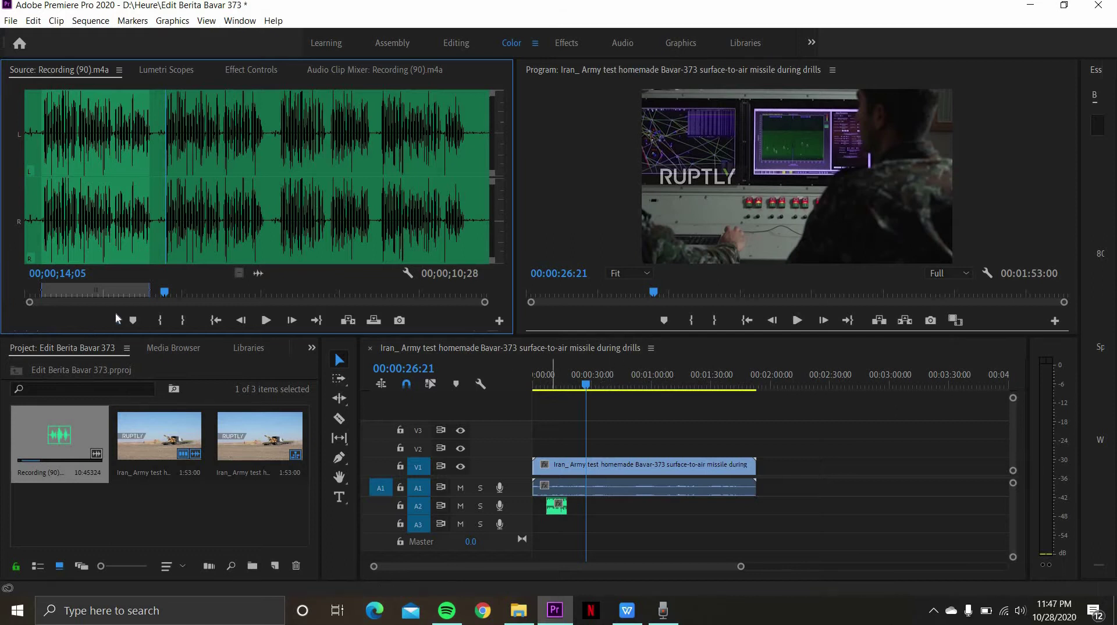
left_click(164, 294)
left_click(162, 319)
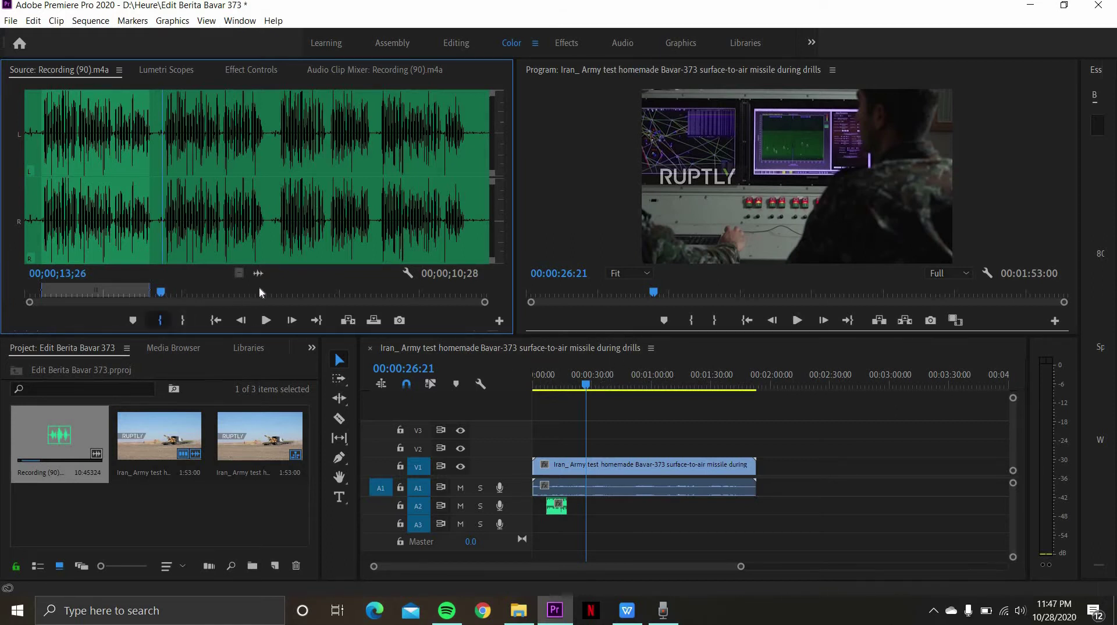
left_click(266, 294)
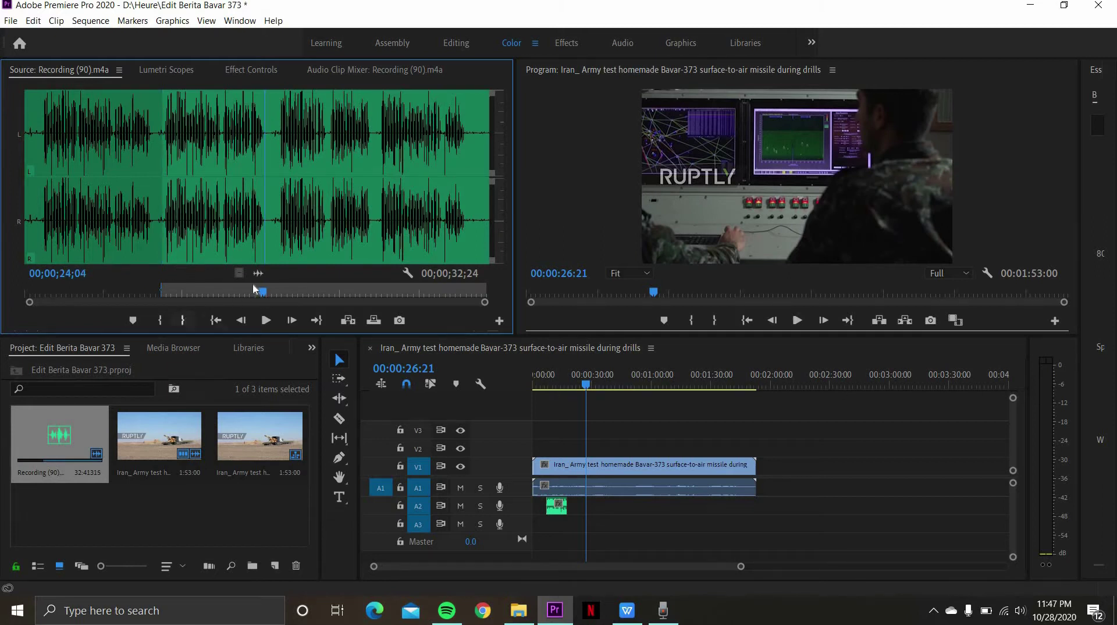
key("o")
left_click_drag(257, 273, 589, 512)
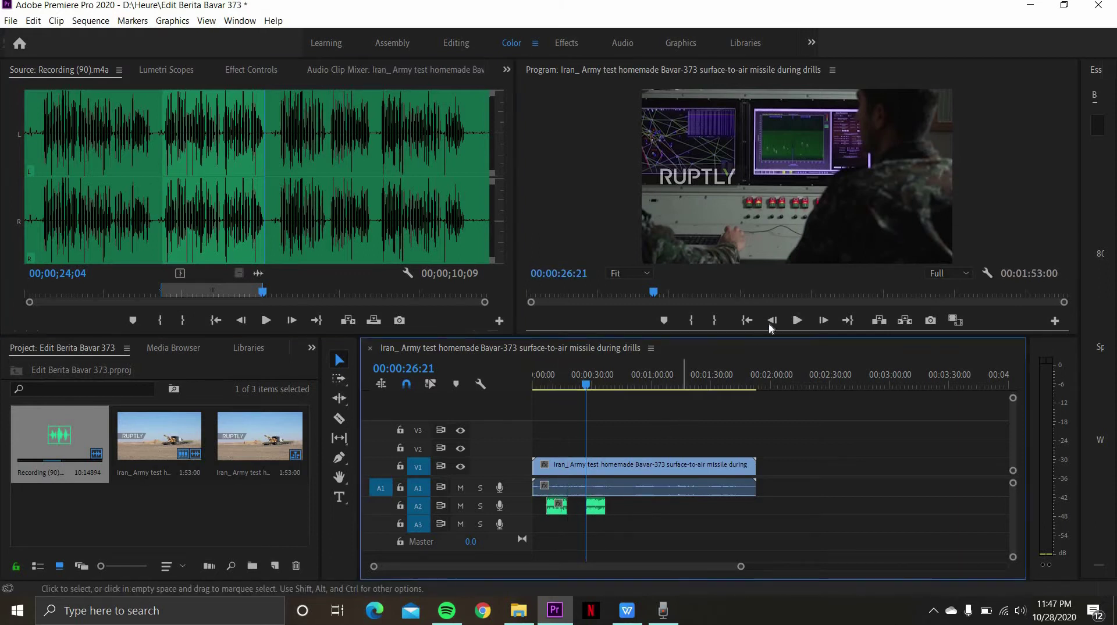
- Play the sequence to 00:00:49:21 and place the recording's section from 00;00;25;18 to 00;00;34;27 there on track A2
left_click(797, 320)
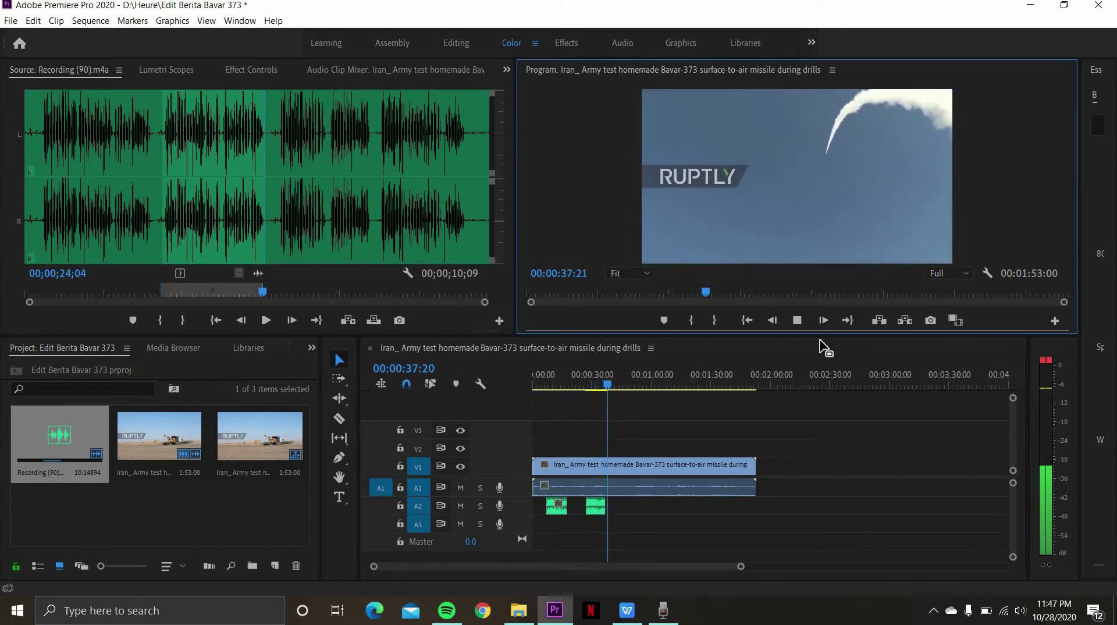
left_click(797, 321)
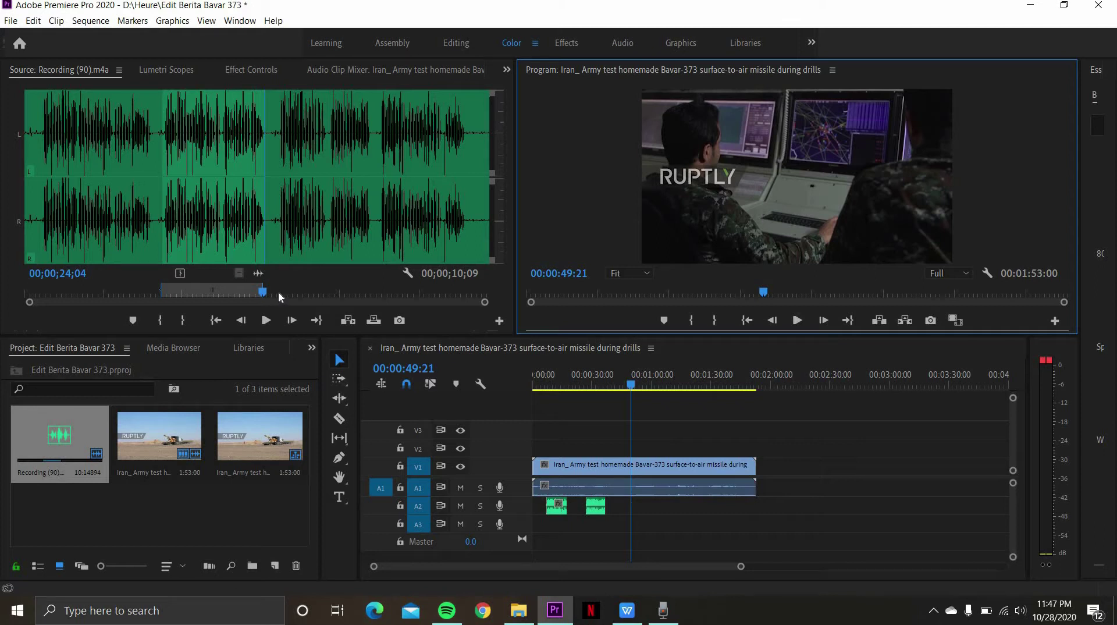
left_click(278, 291)
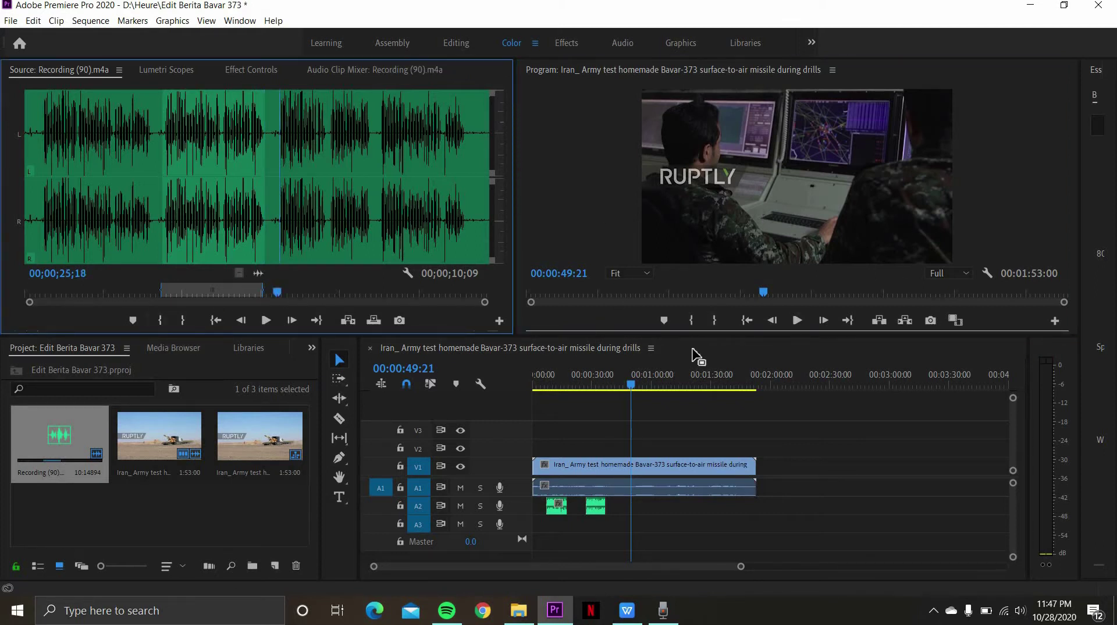
left_click(161, 320)
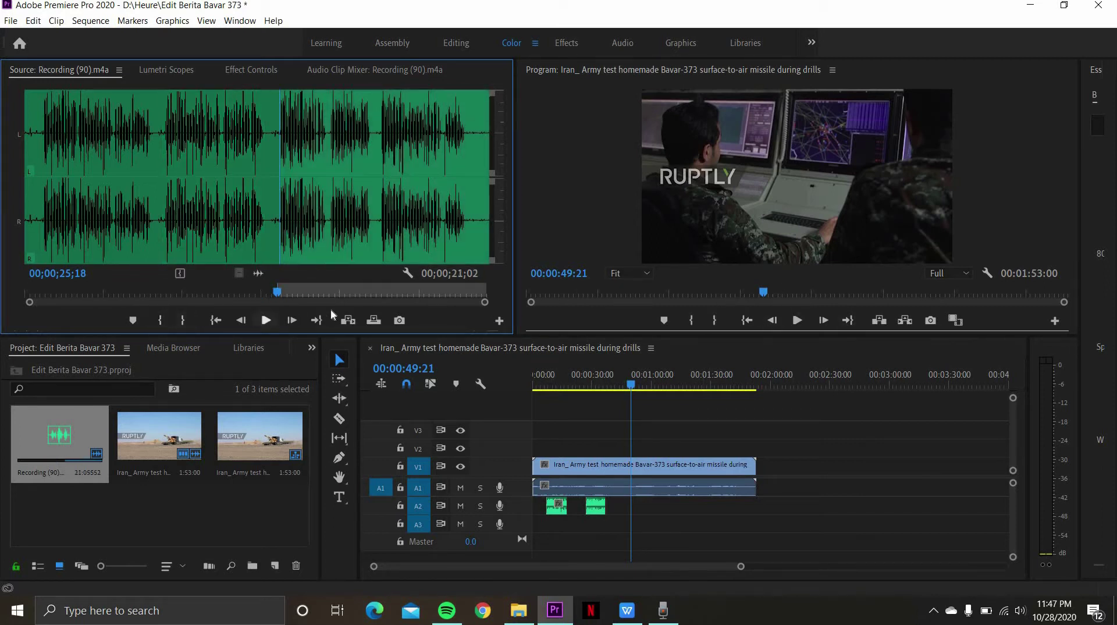
left_click(368, 293)
left_click(186, 321)
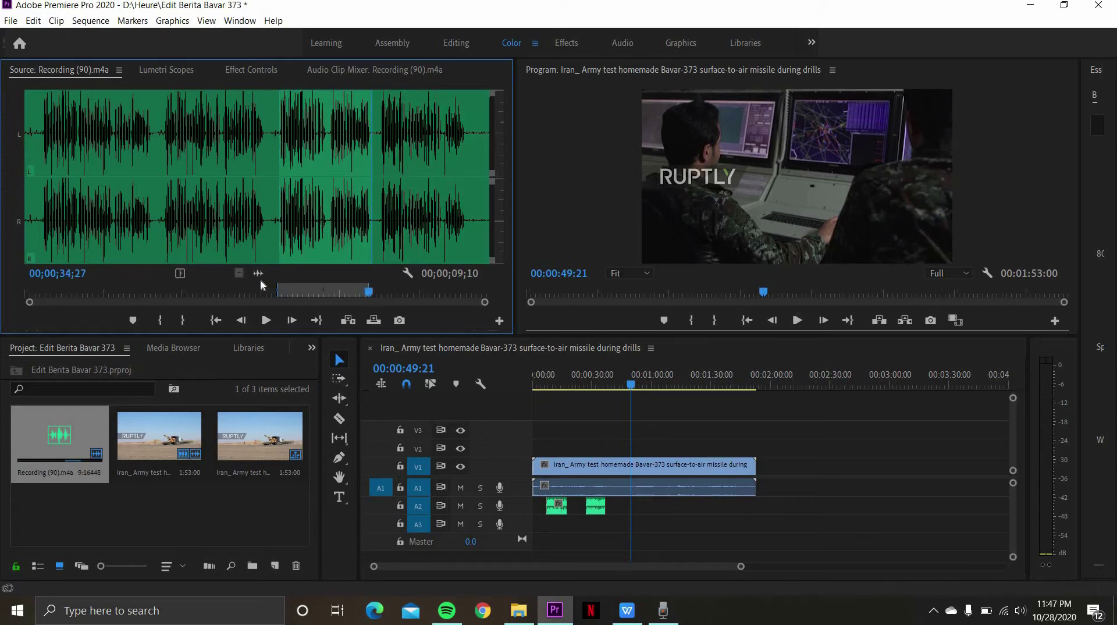
left_click_drag(258, 273, 640, 511)
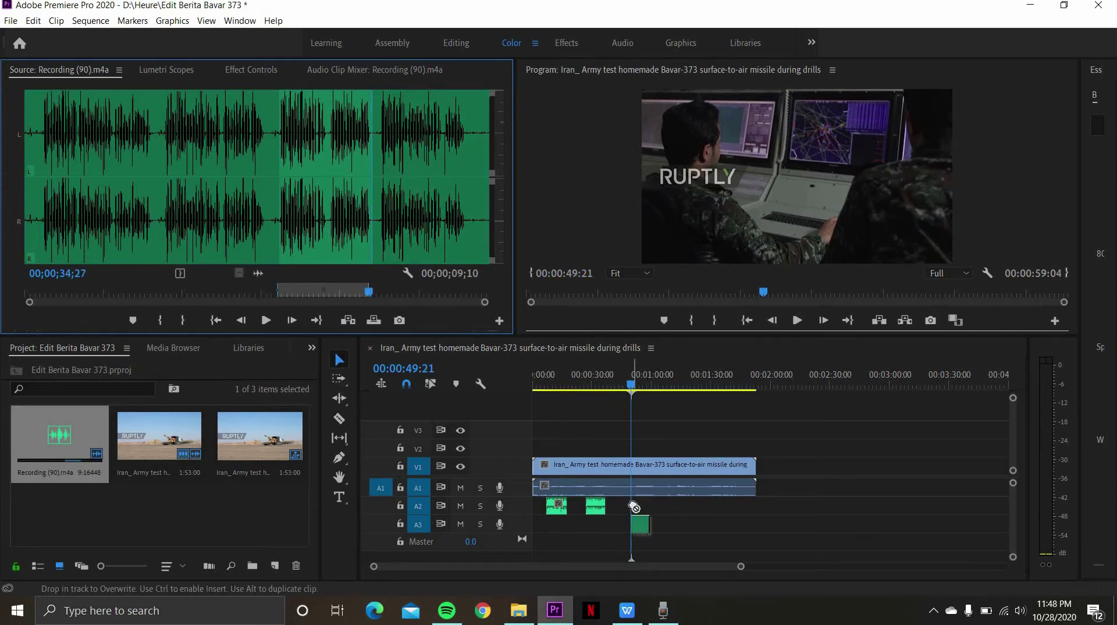
- Play the sequence to 00:01:05:10, and mark the recording's last section from 00;00;35;23 to 00;00;44;10 in the source monitor
left_click(798, 320)
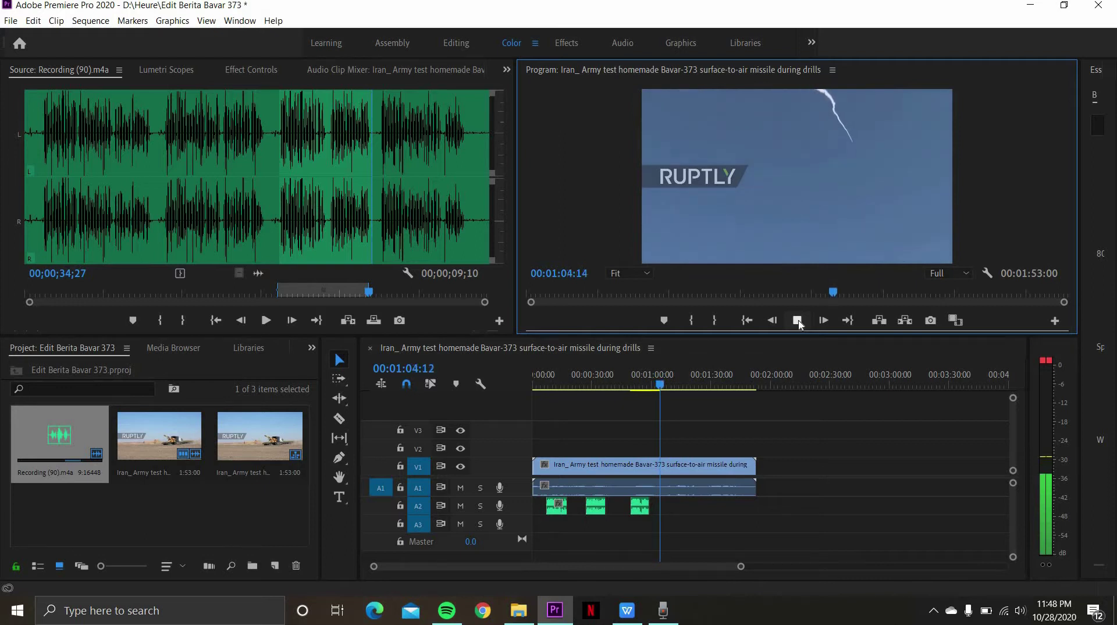
left_click(799, 321)
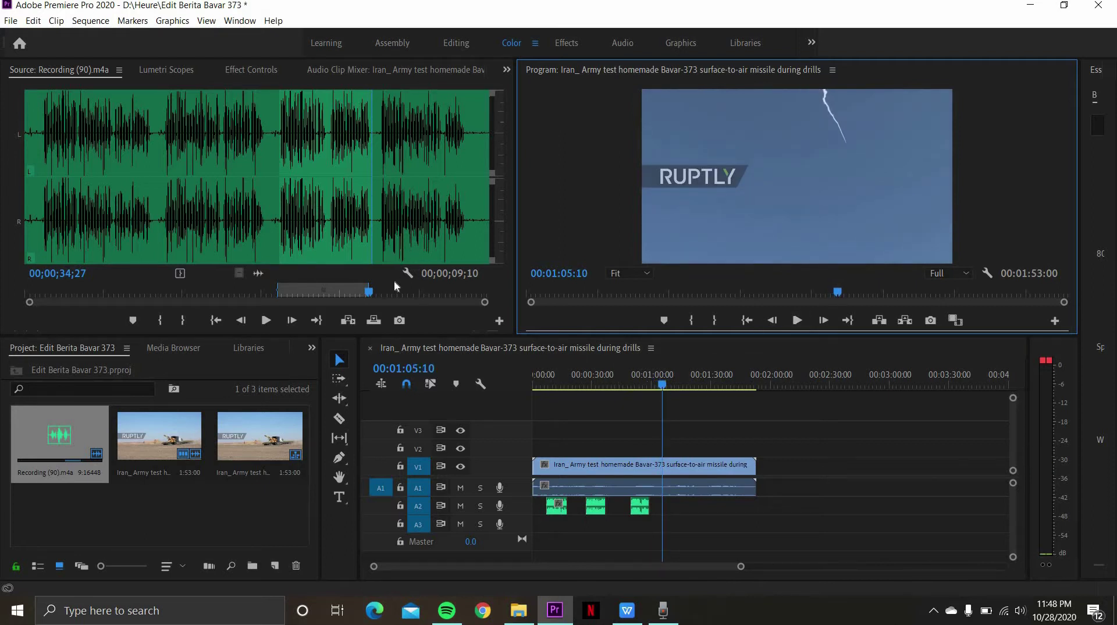
left_click(380, 297)
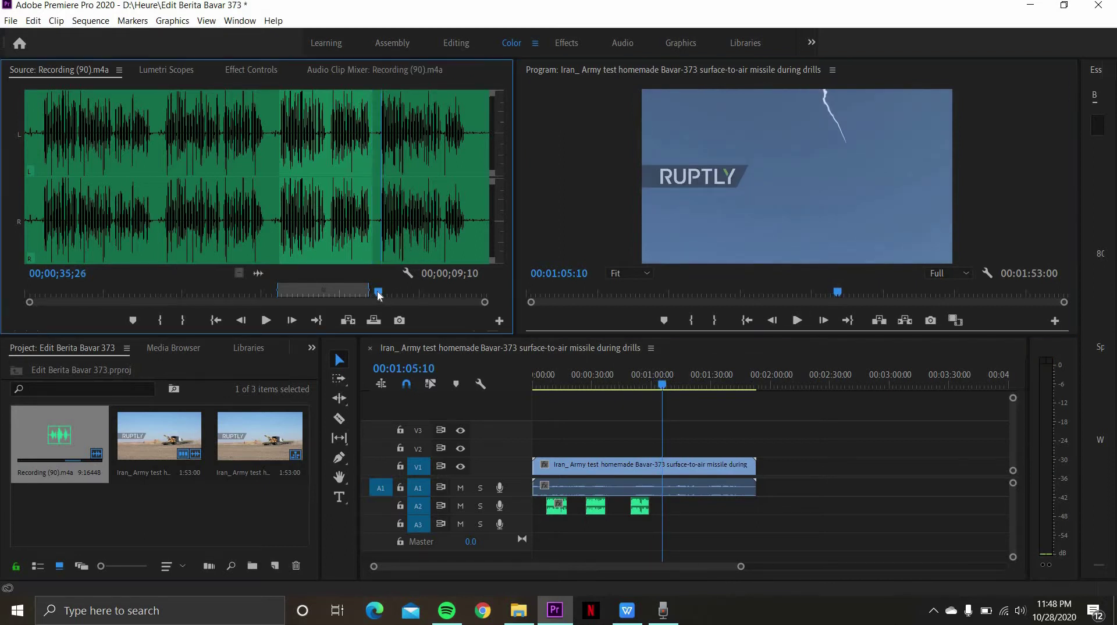
left_click(375, 295)
left_click_drag(376, 295, 380, 295)
key("i")
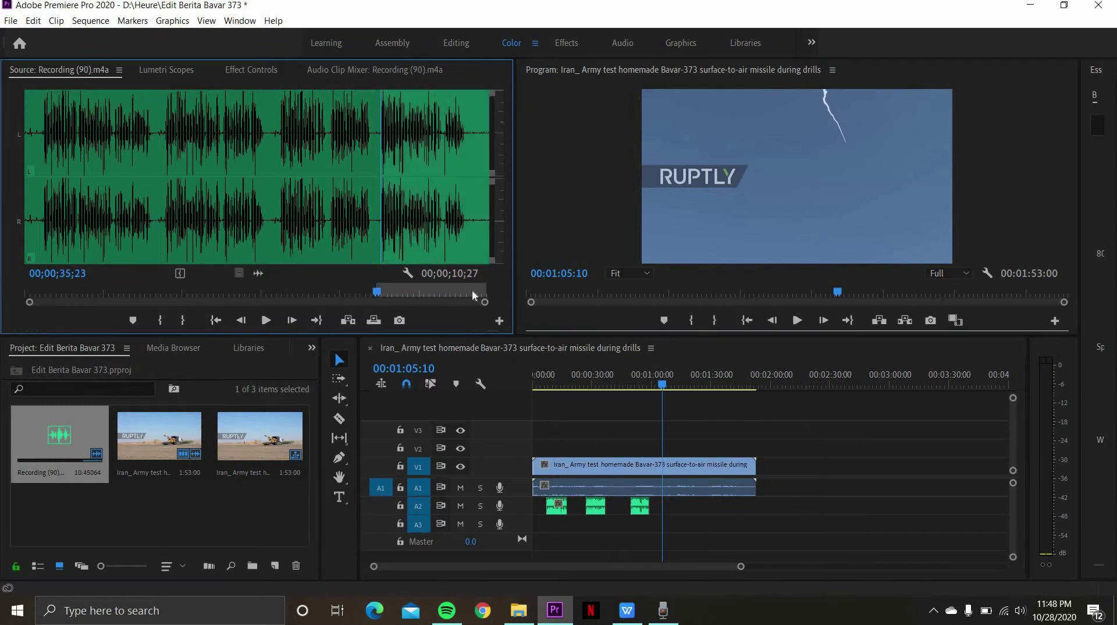
left_click(472, 289)
left_click_drag(466, 294, 461, 293)
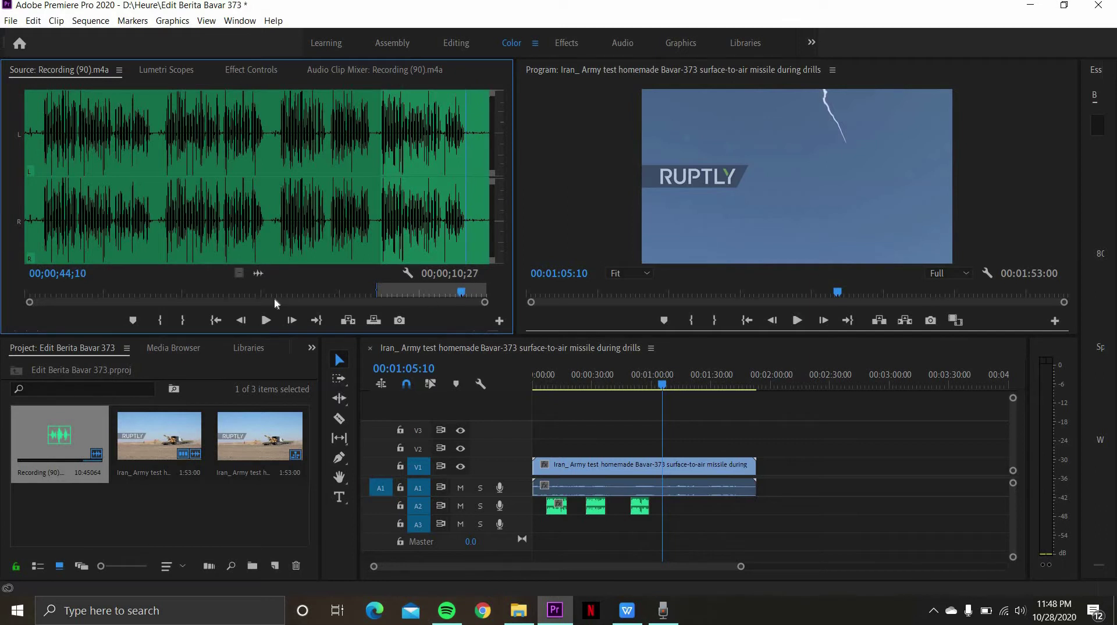
left_click(190, 317)
- Move the playhead to 00:01:28:20 and place the marked last audio section there on track A2
left_click(695, 382)
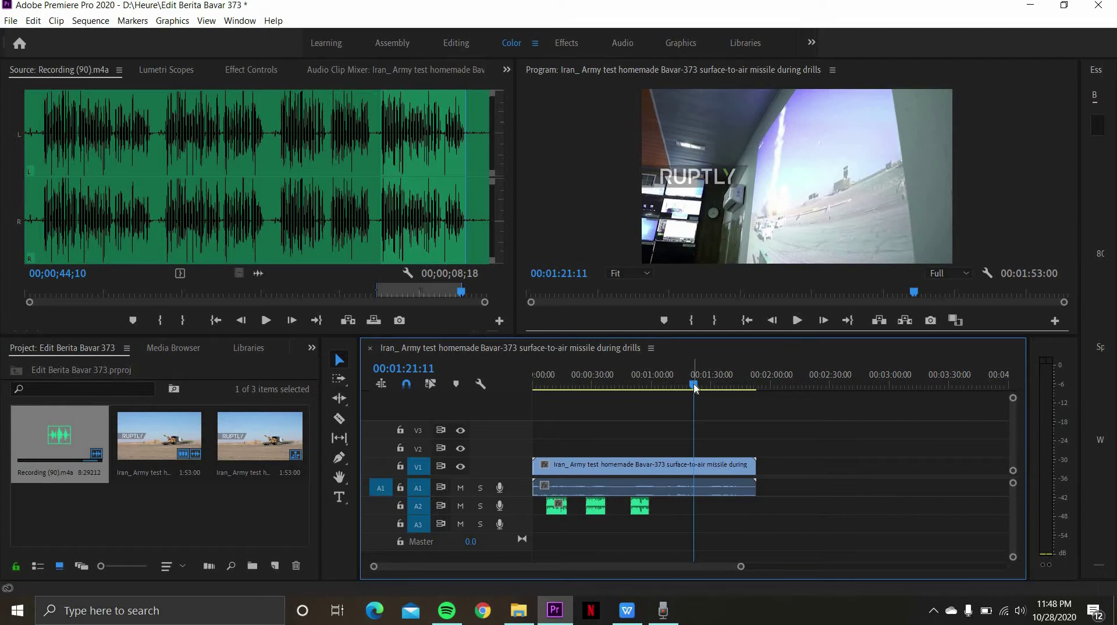
left_click(708, 388)
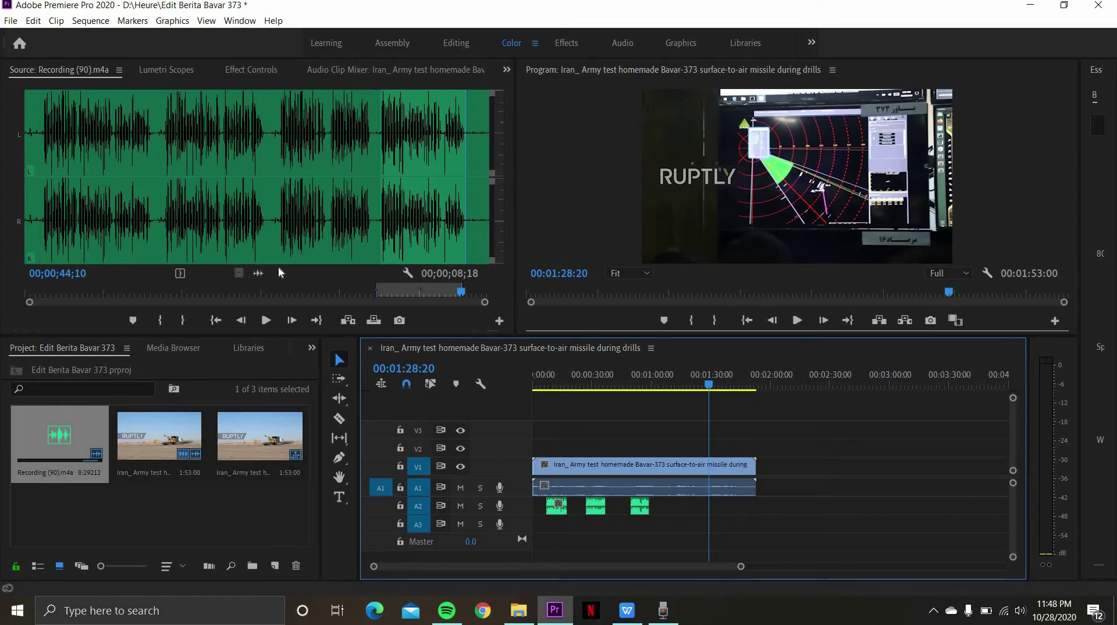
left_click_drag(259, 272, 715, 513)
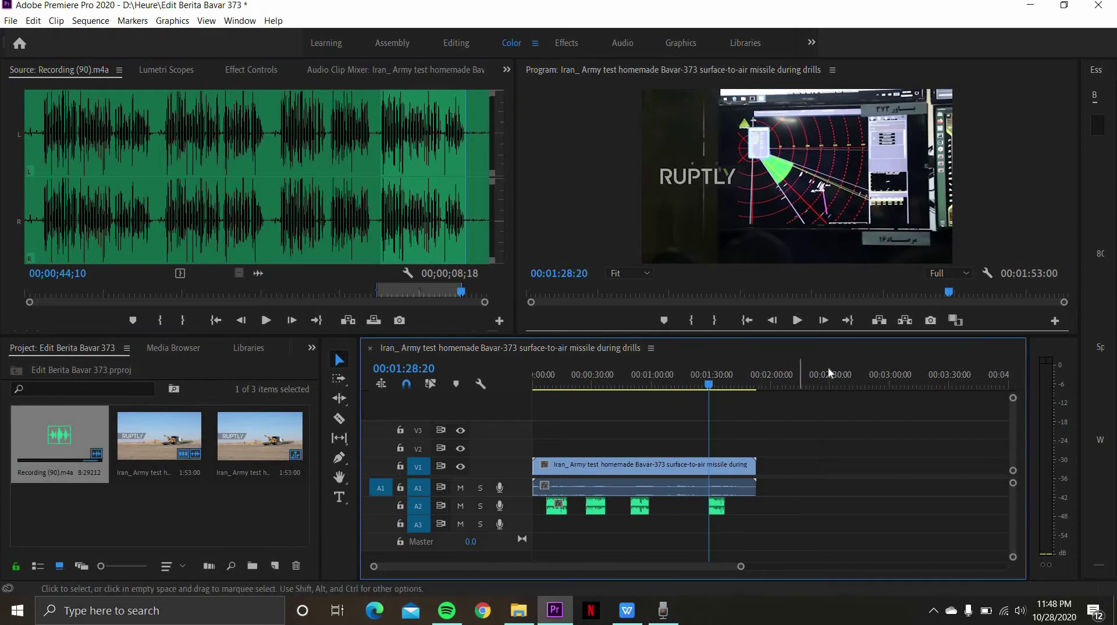
- Play the sequence to 00:01:42:00 and create a new legacy title
left_click(797, 320)
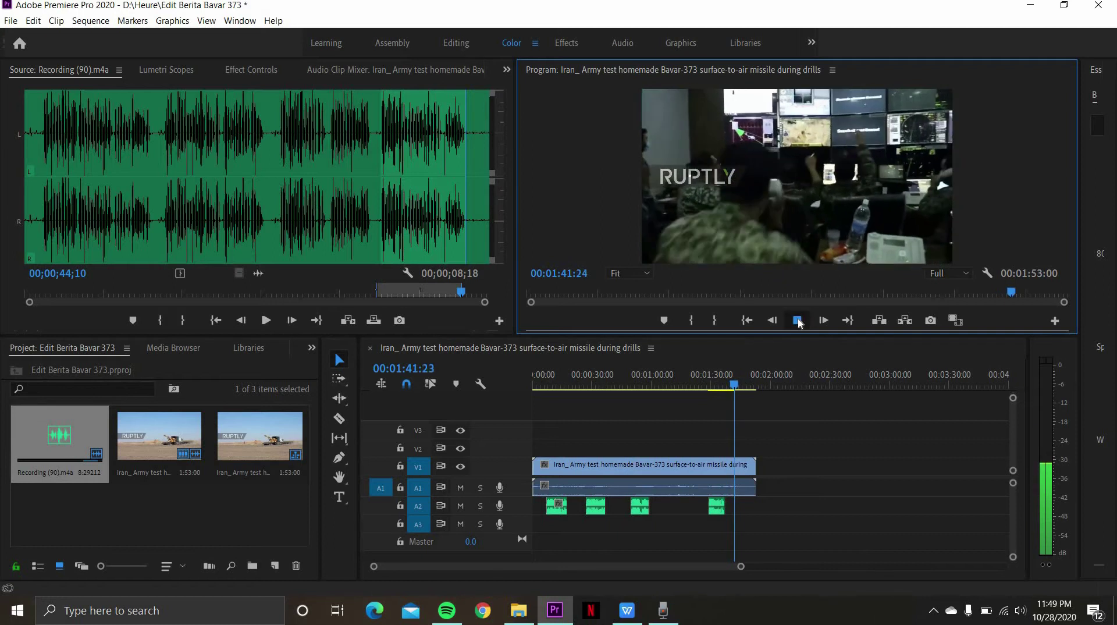
left_click(798, 322)
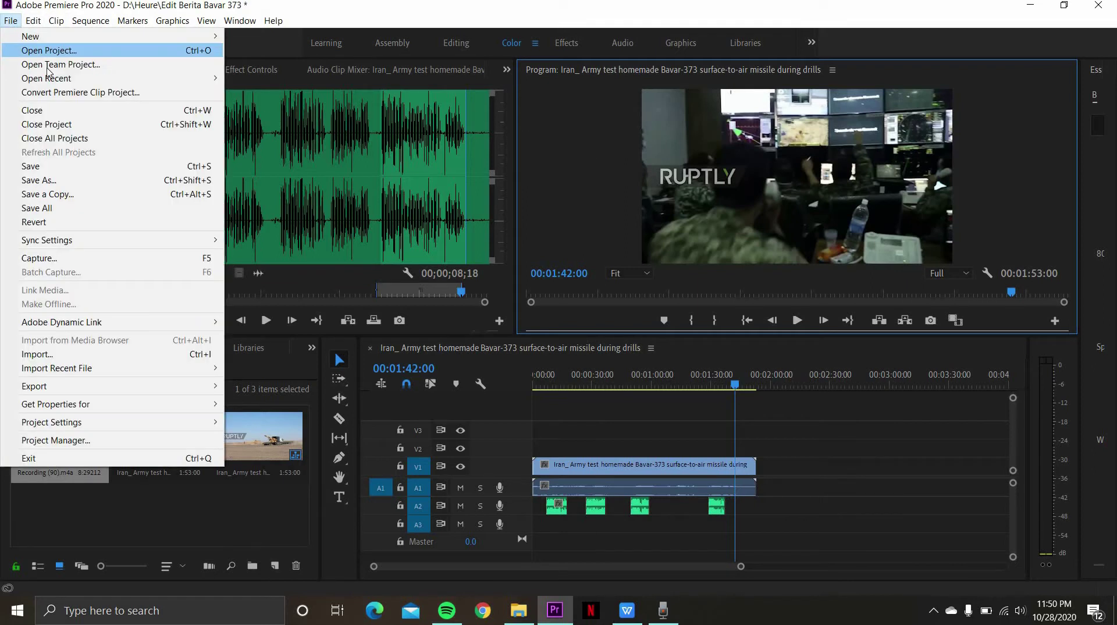
mouse_move(180, 36)
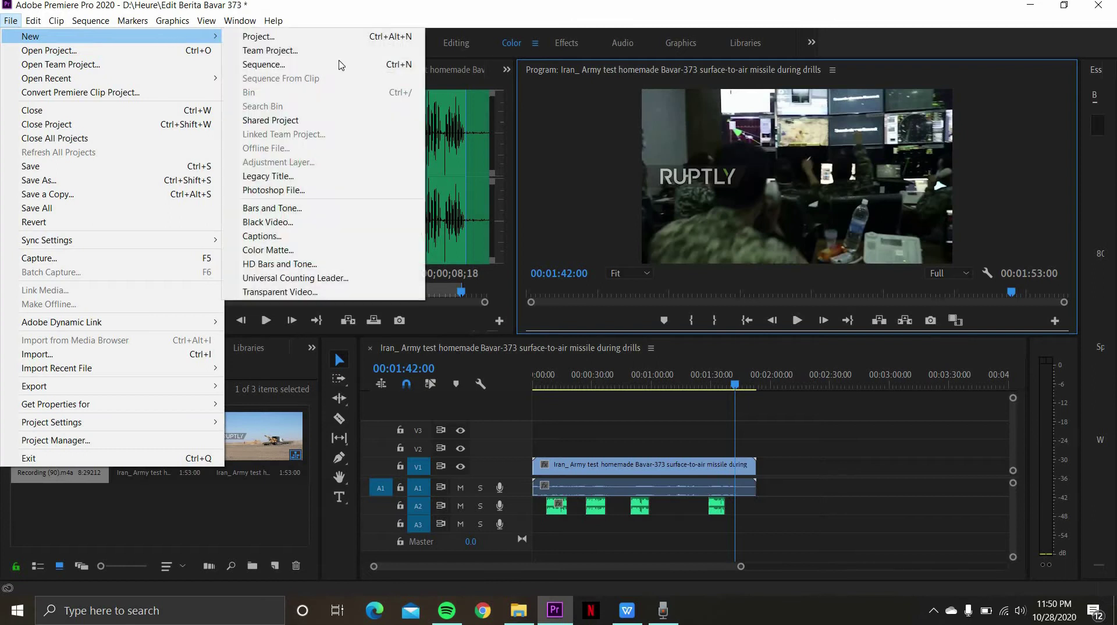
left_click(355, 177)
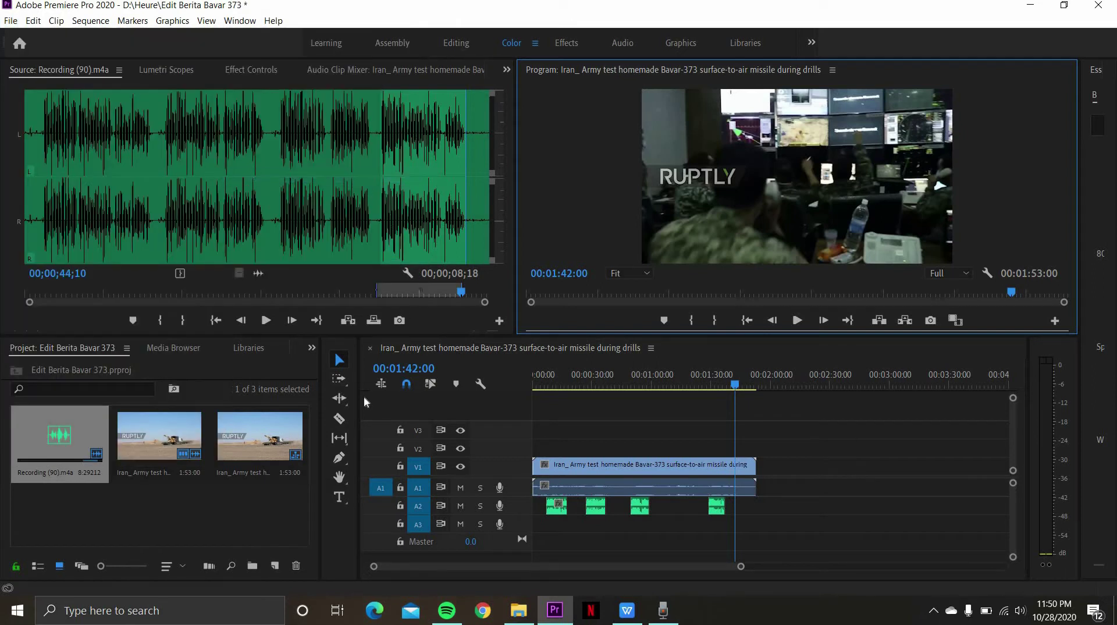
left_click(582, 370)
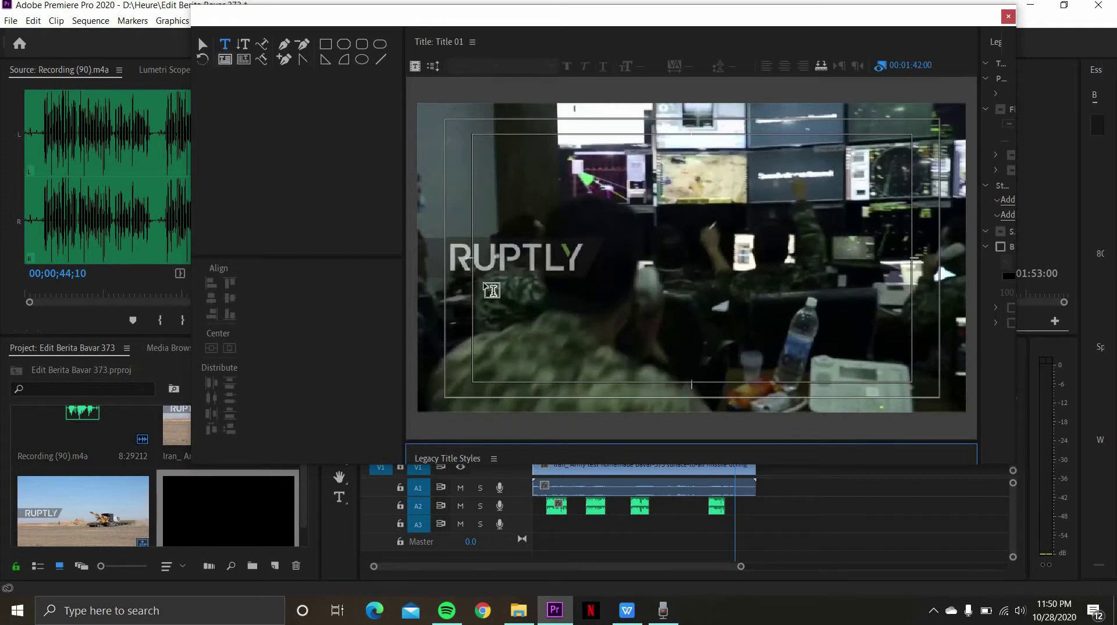
- Draw a horizontal rectangle across the lower part of the title frame and extend it slightly past the left edge and upward
left_click(327, 45)
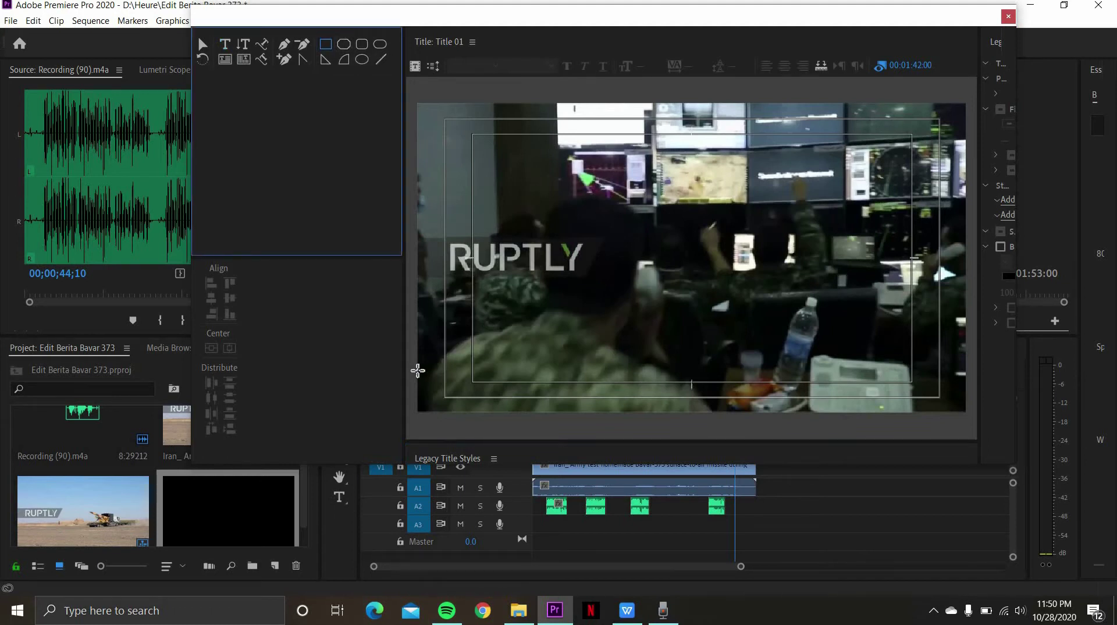
mouse_move(419, 364)
left_mouse_down()
mouse_move(528, 385)
mouse_move(969, 395)
left_mouse_up()
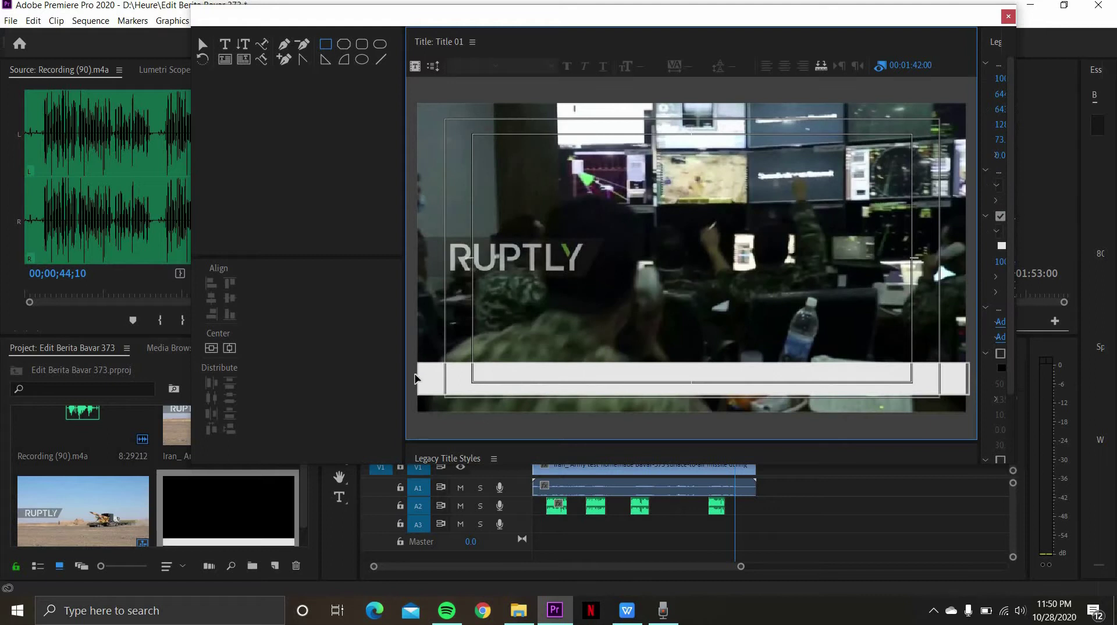
left_click_drag(415, 379, 411, 379)
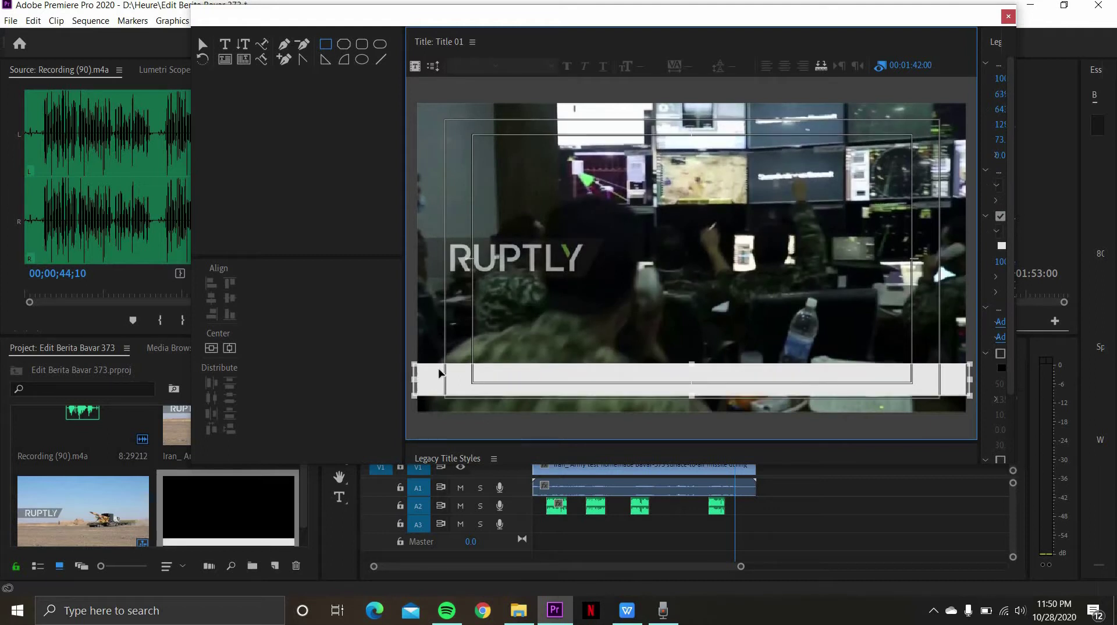
left_click(414, 377)
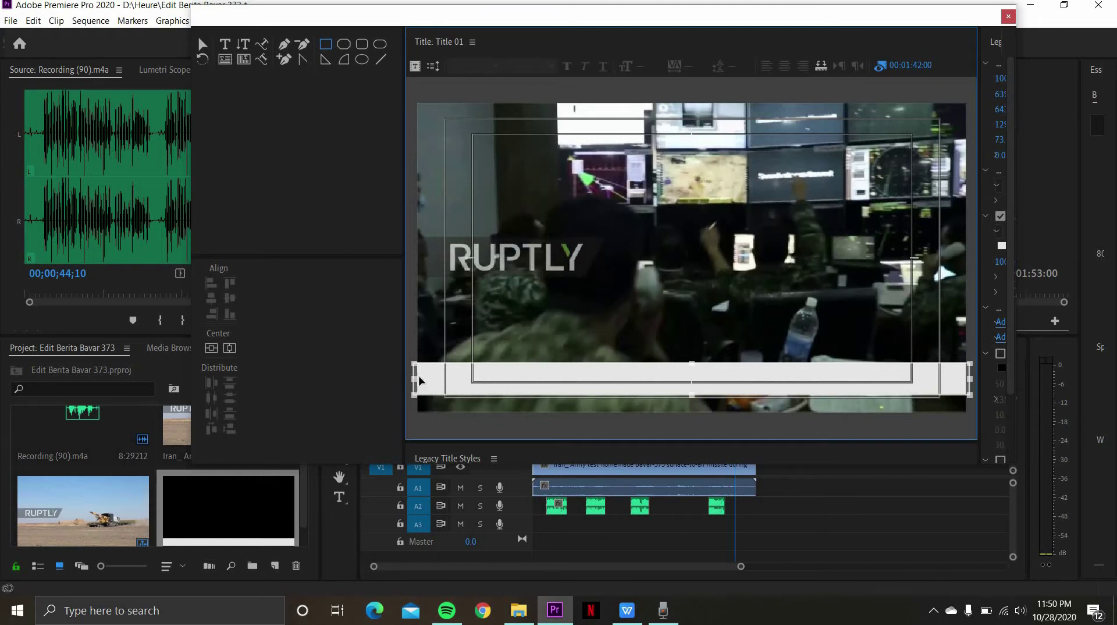
left_click(432, 349)
left_click(967, 387)
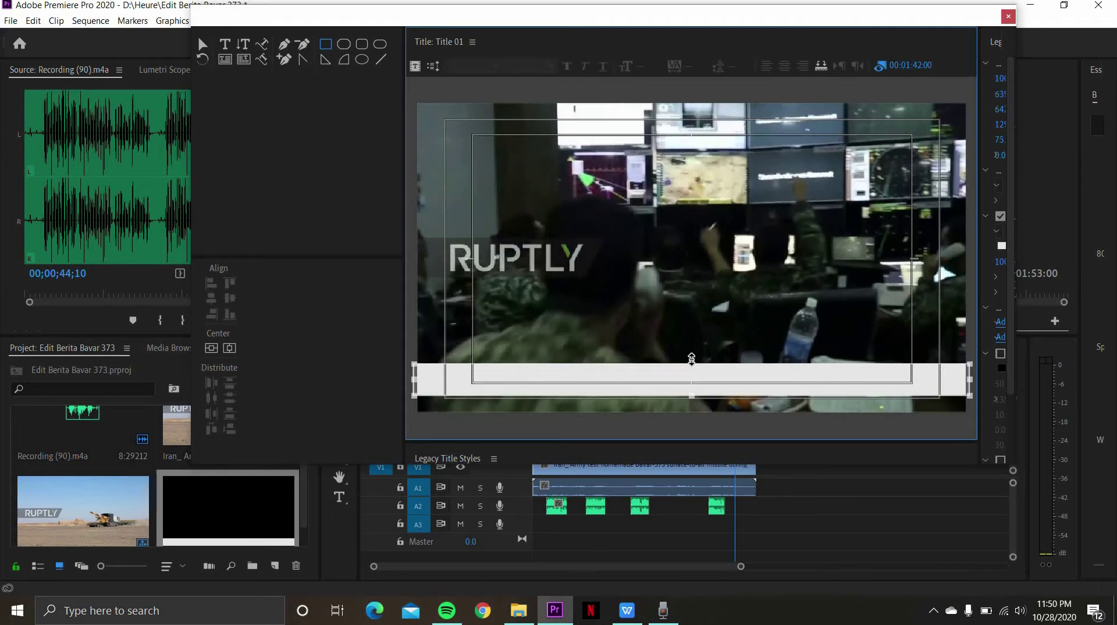
left_click_drag(691, 361, 691, 359)
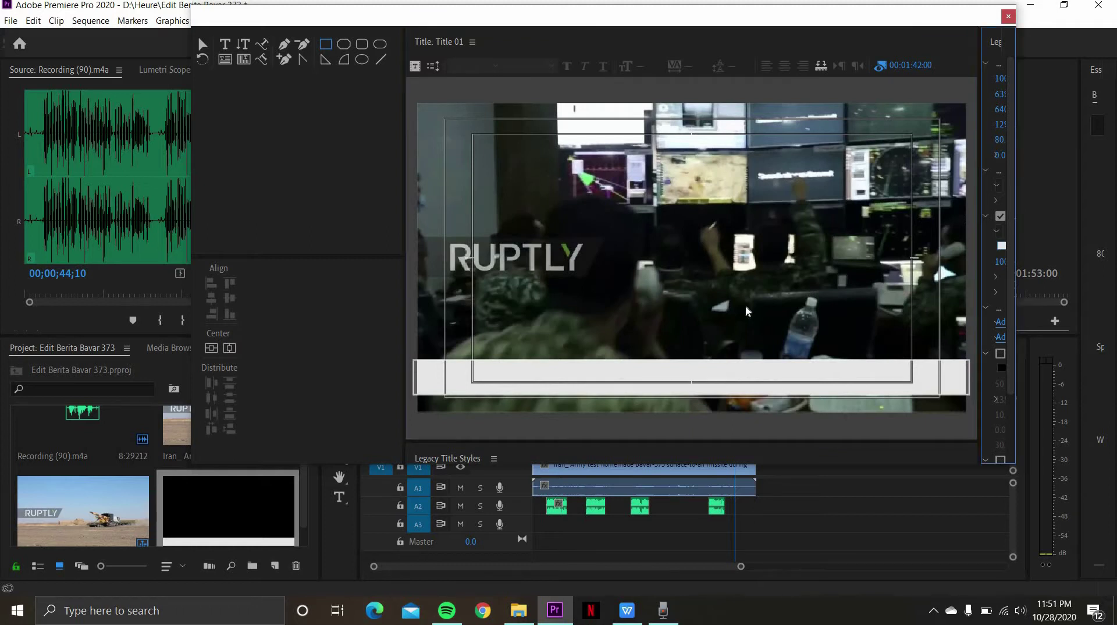
- Fill the rectangle with dark blue, colour 002656
left_click(1001, 246)
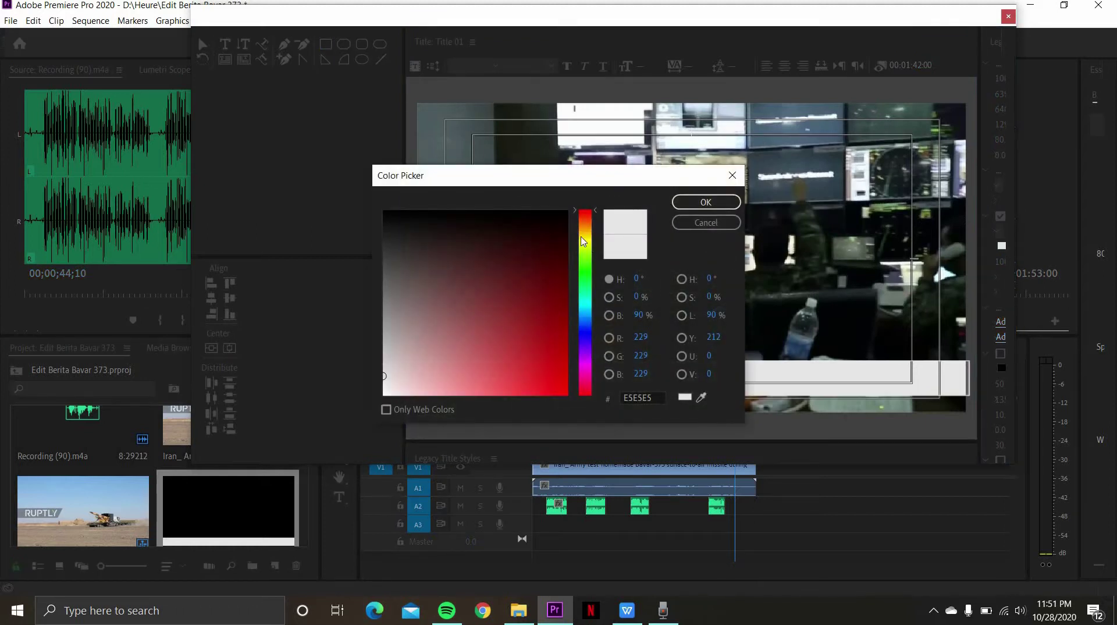
left_click(586, 323)
left_click_drag(566, 288, 573, 271)
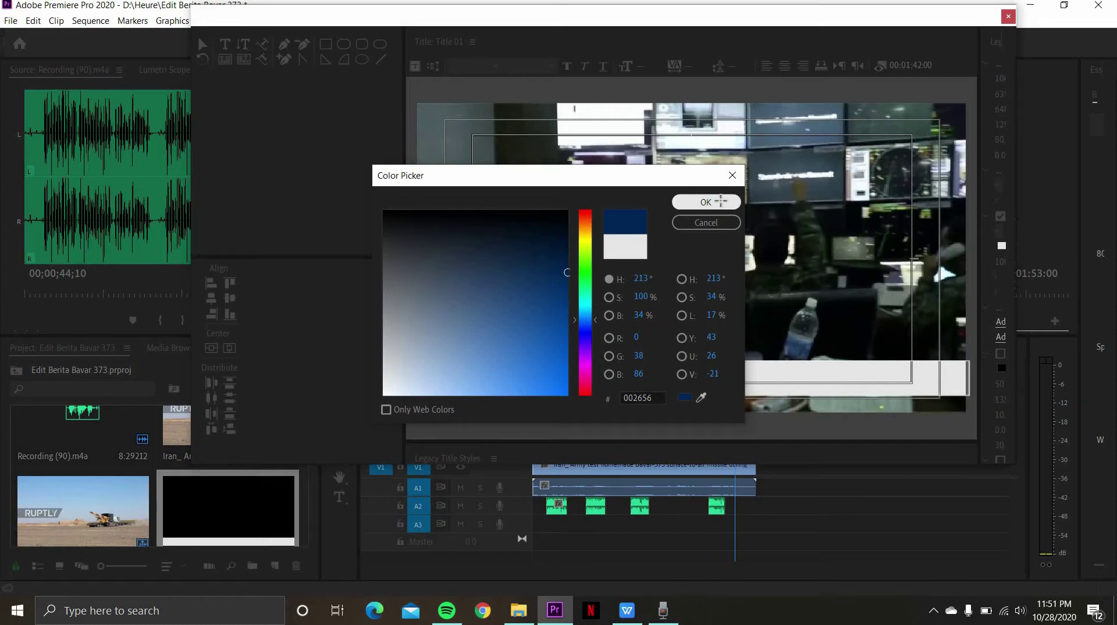
left_click(721, 201)
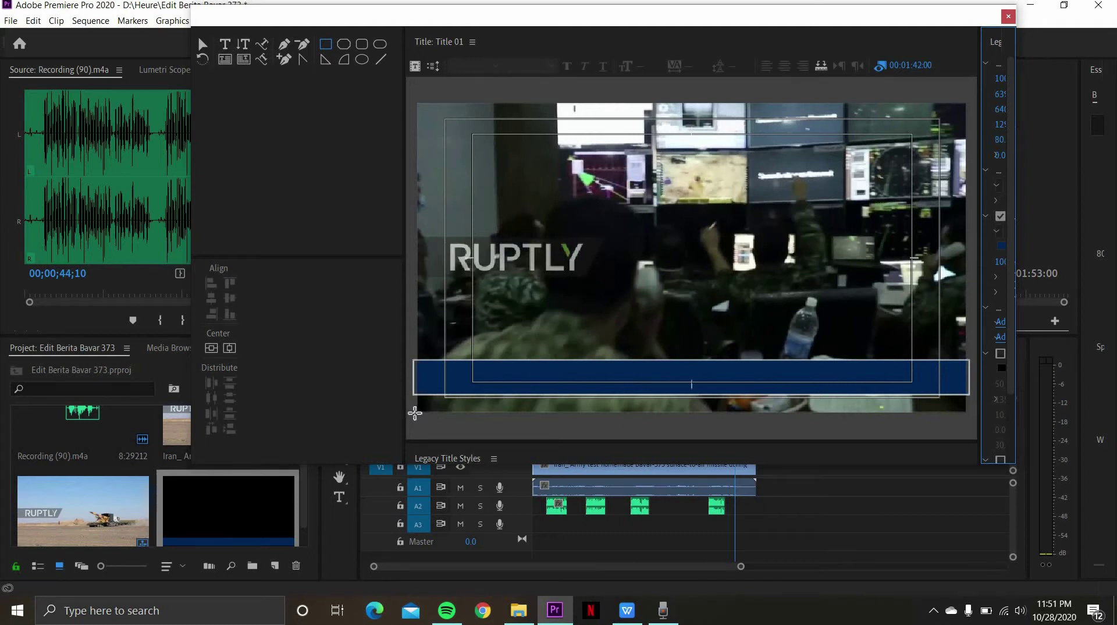
- Draw a thinner full-width rectangle along the frame's bottom edge, beneath the blue bar, and stretch it past the left edge
left_click(423, 405)
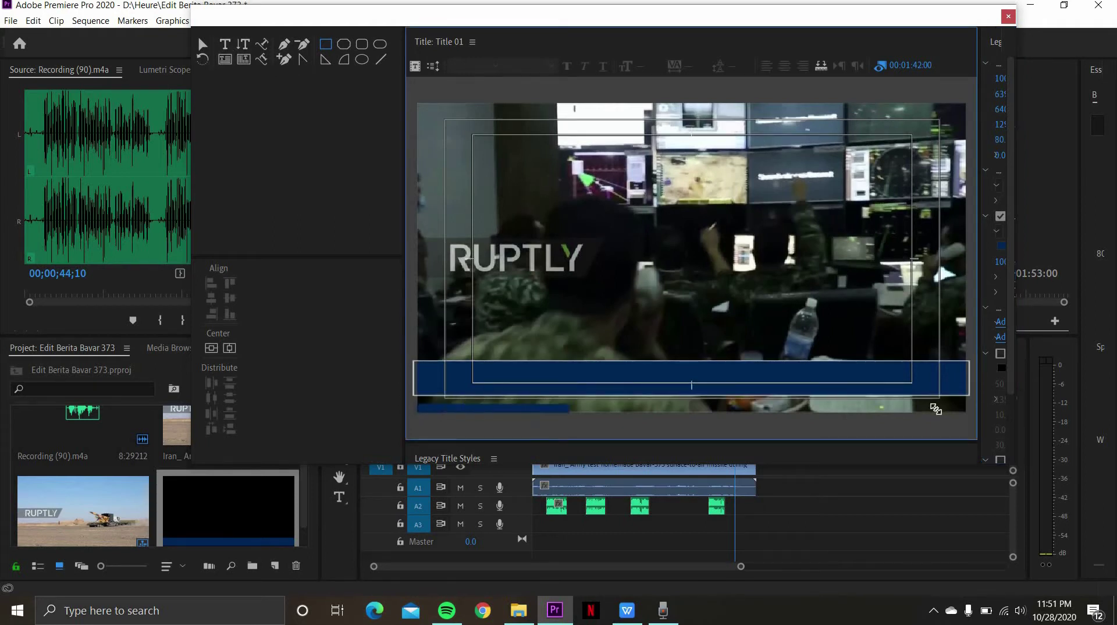
left_click_drag(935, 409, 968, 399)
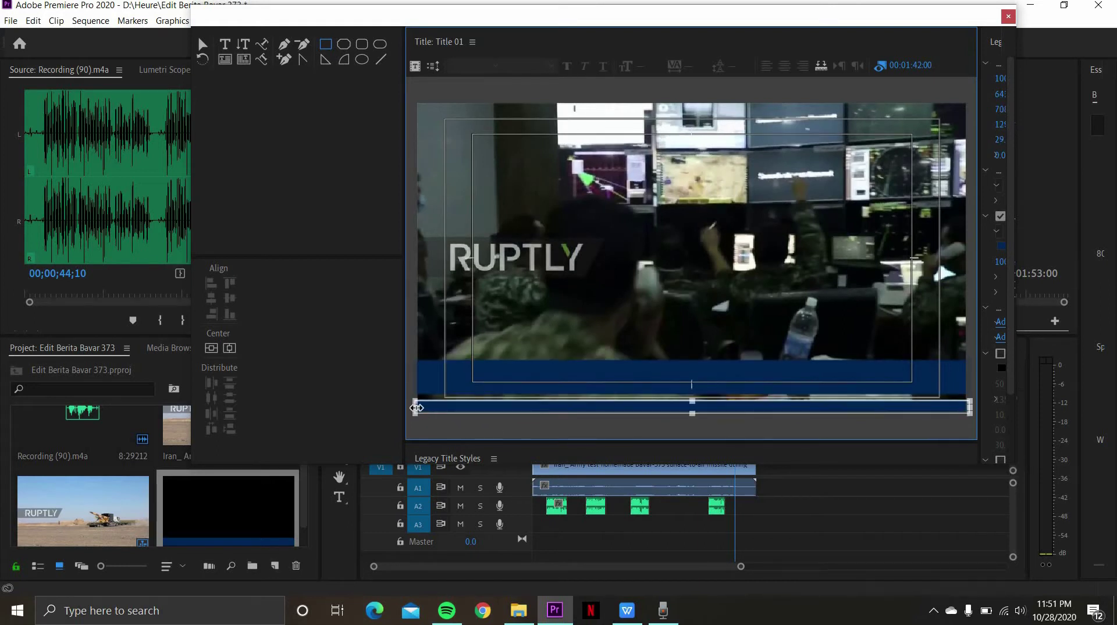
left_click_drag(413, 407, 409, 407)
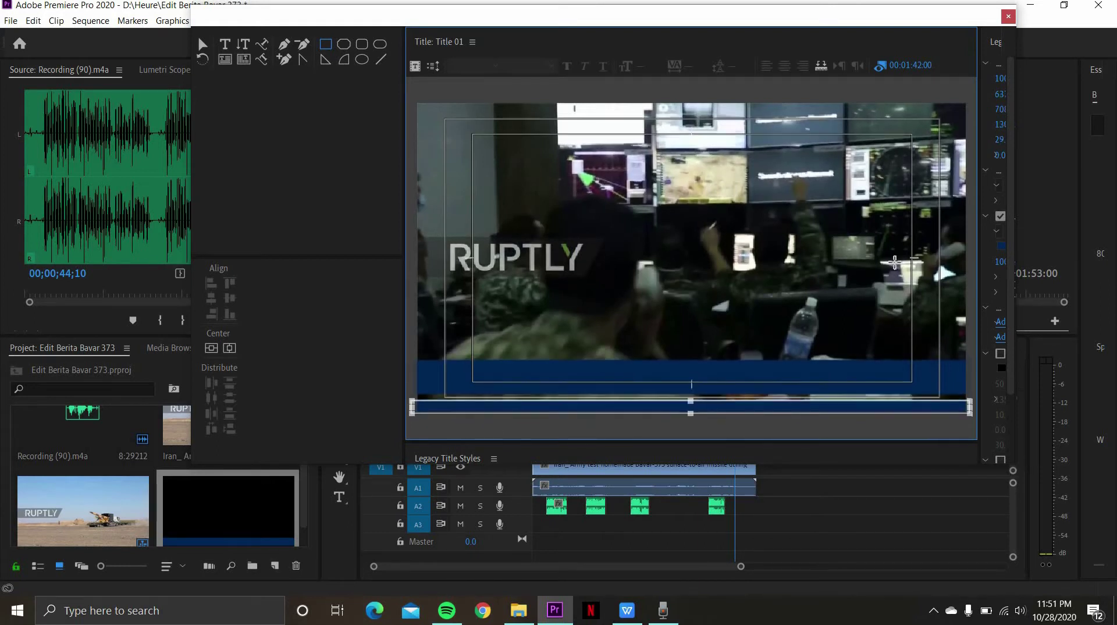
- Fill the lower rectangle with white and enlarge it upward to meet the blue bar
left_click(1002, 248)
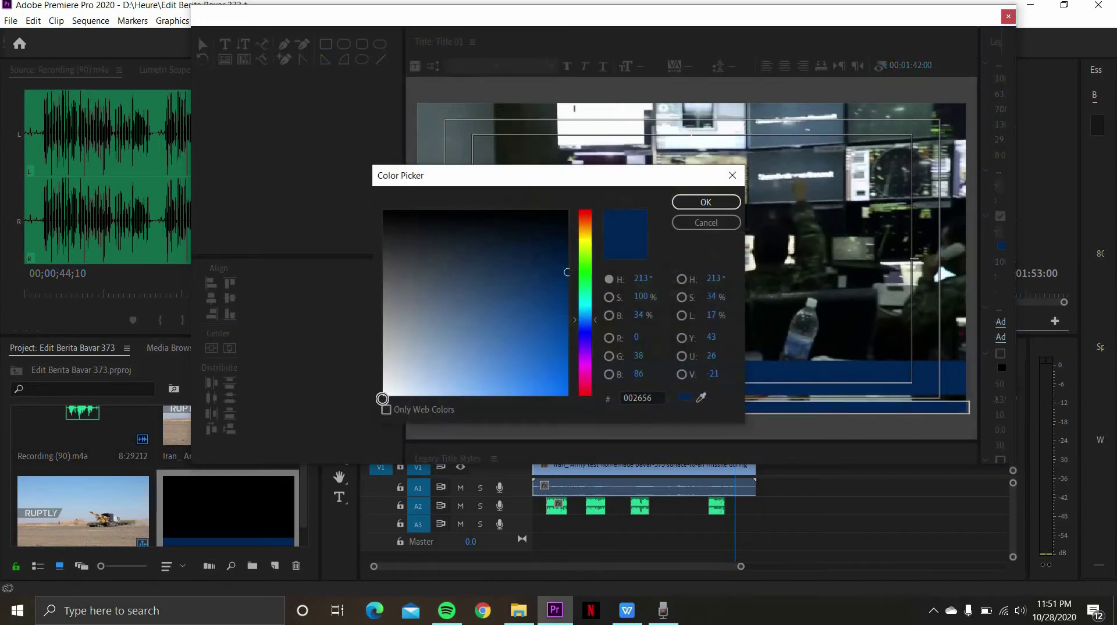
left_click(384, 394)
left_click(689, 202)
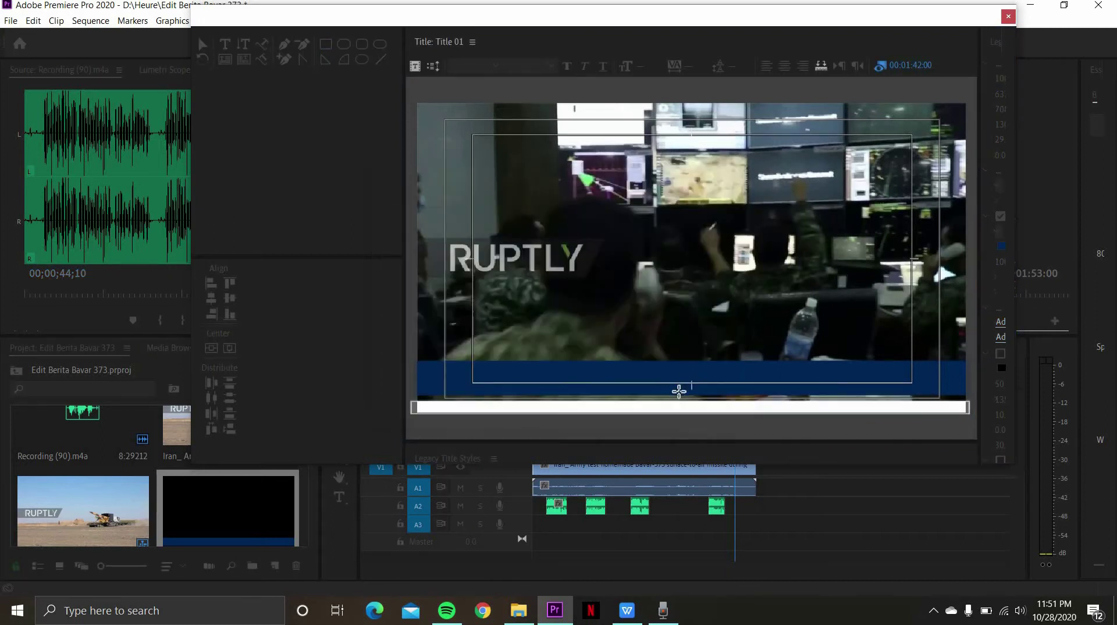
left_click_drag(687, 403, 691, 414)
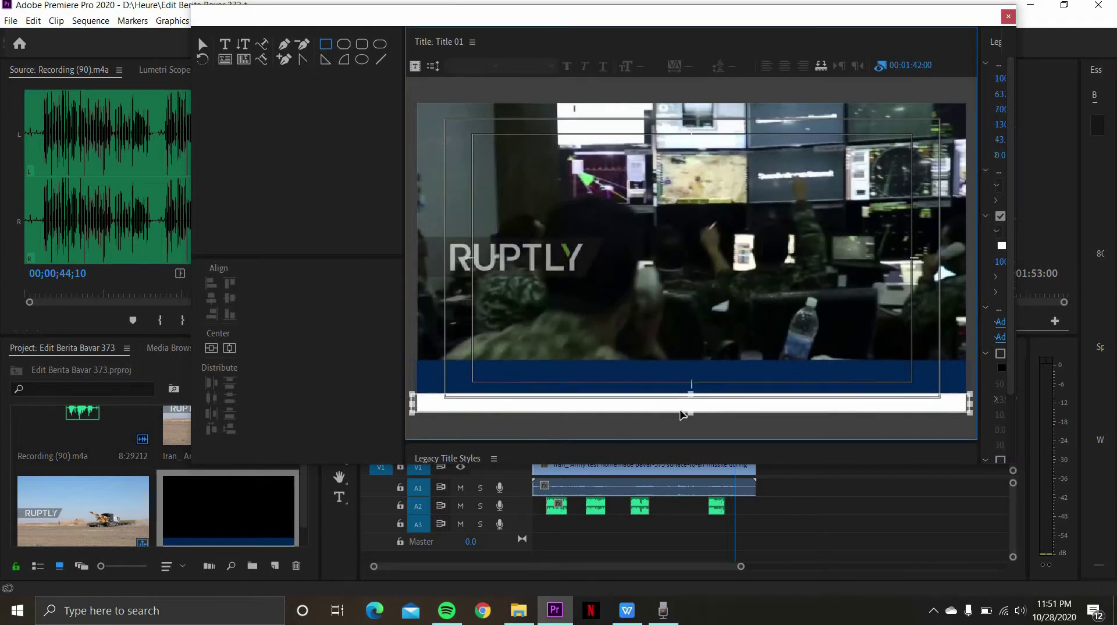
key("Escape")
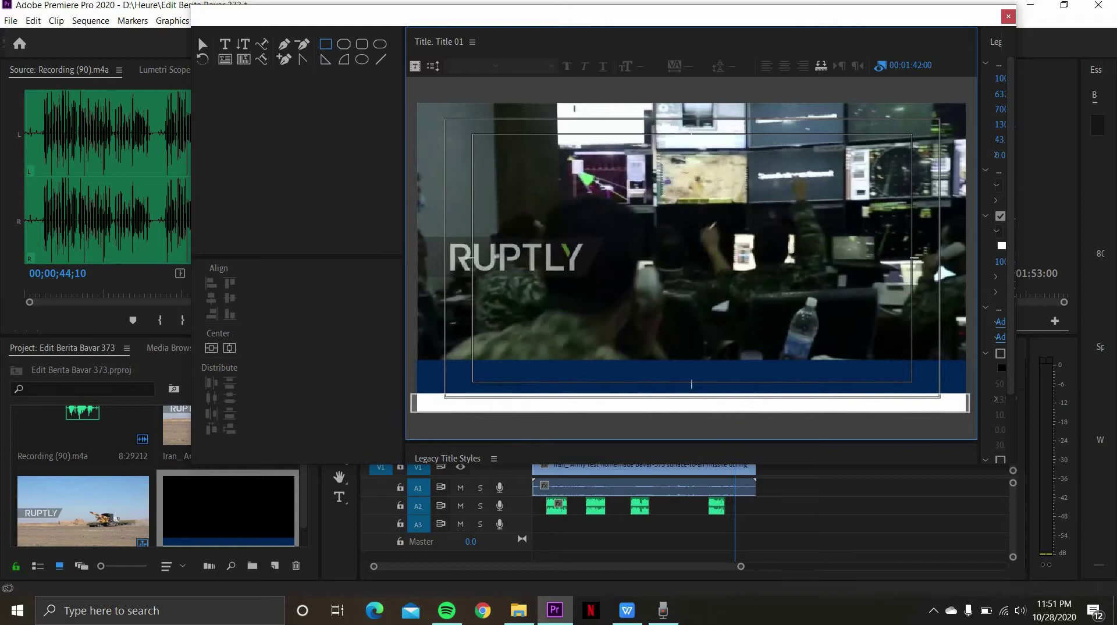
- Paste the "Modafean Aseman Velayat" sentence as title text, format it in bold Arial Narrow at size 40, and move it onto the blue bar
left_click(226, 45)
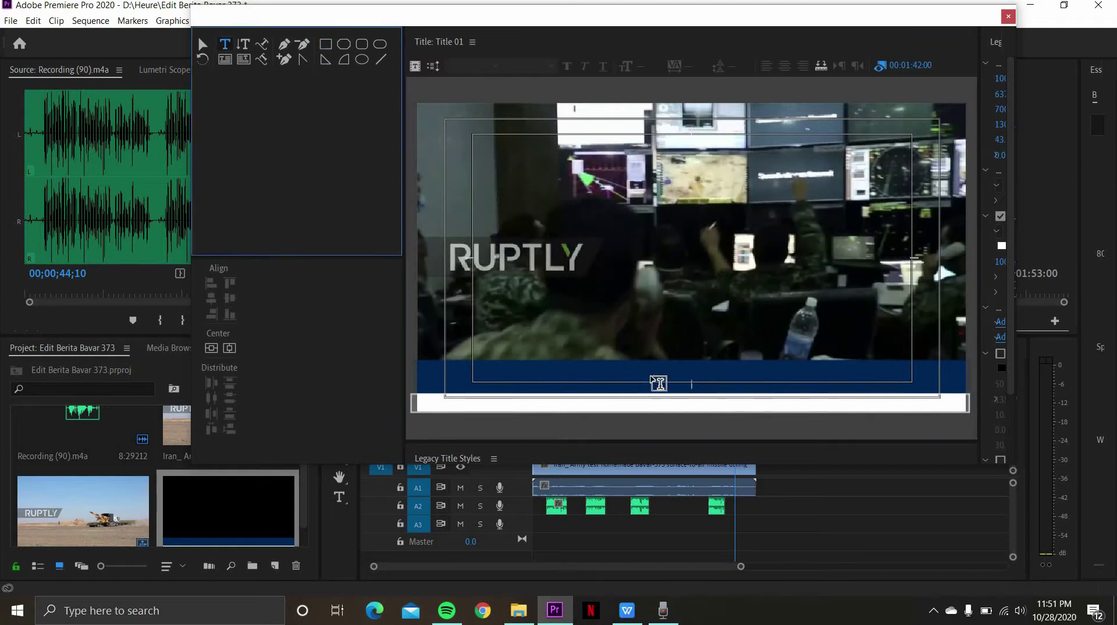
left_click(542, 372)
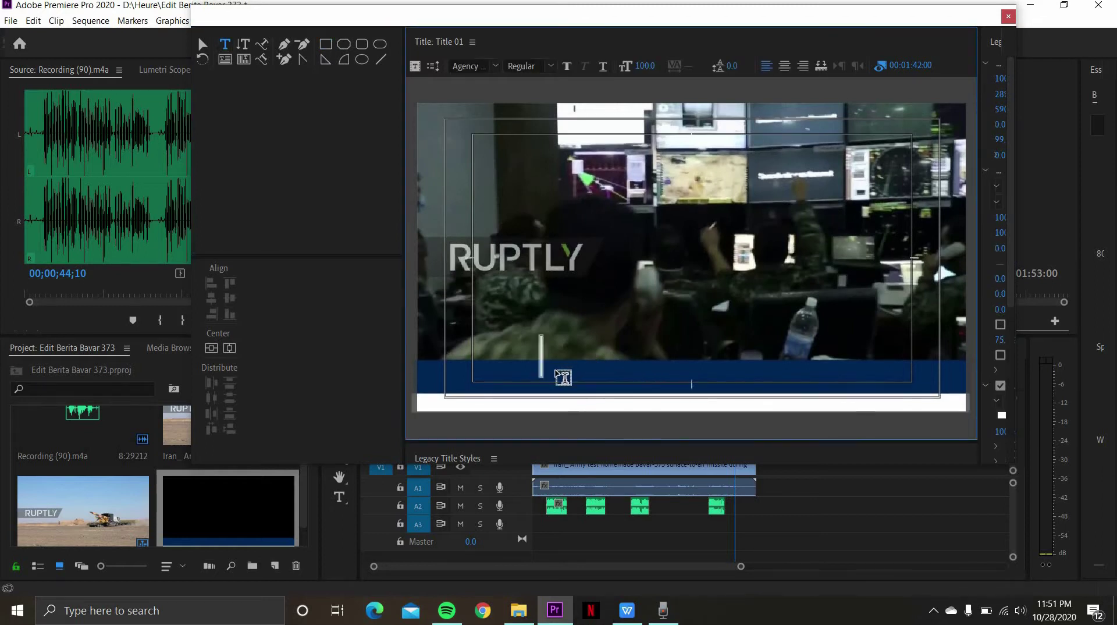
key("ctrl+v")
left_click(474, 66)
left_click(478, 131)
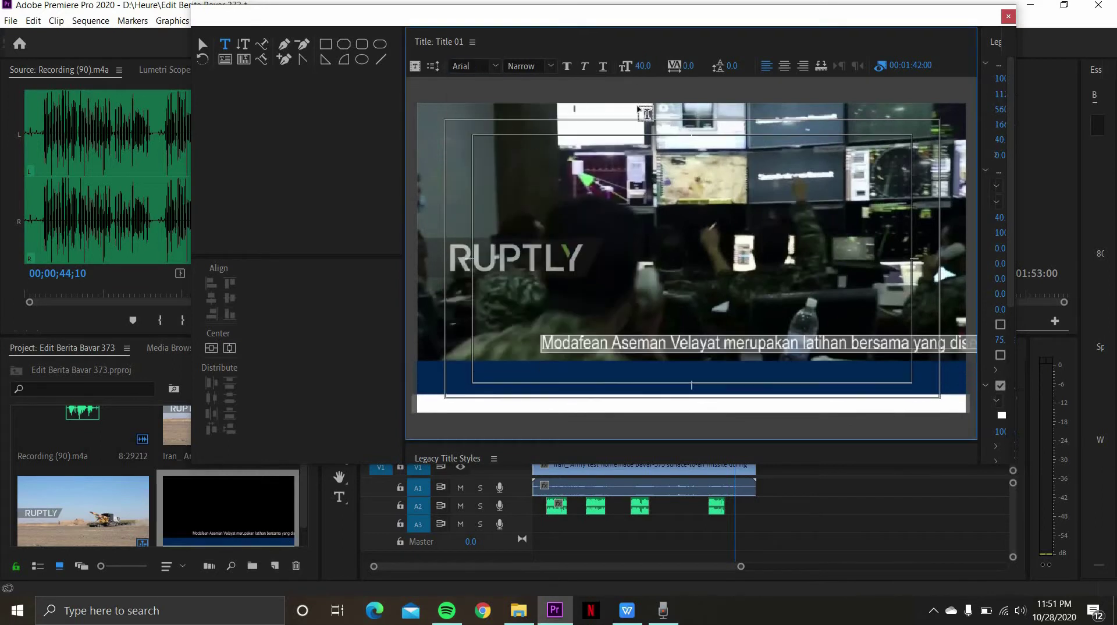
left_click_drag(640, 343, 528, 380)
key("ctrl+b")
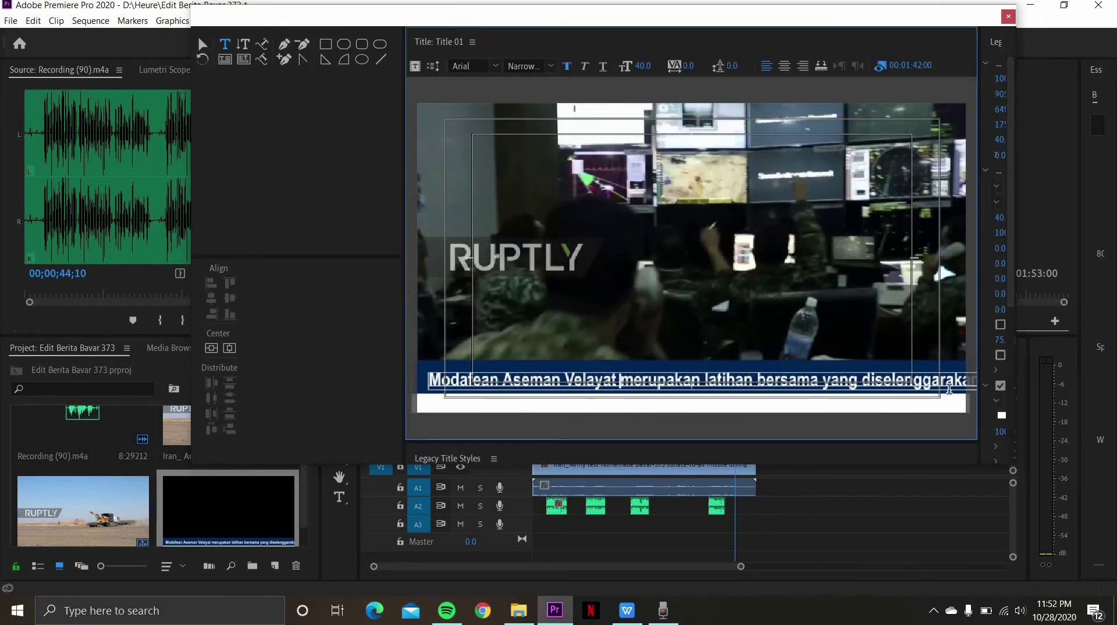
- Replace the text after "Modafean Aseman Velayat" so the headline reads "Modafean Aseman Velayat, Latihan Militer Iran & IRGC"
key("shift+End")
key("Delete")
type(", Latihan Militer Iran & ")
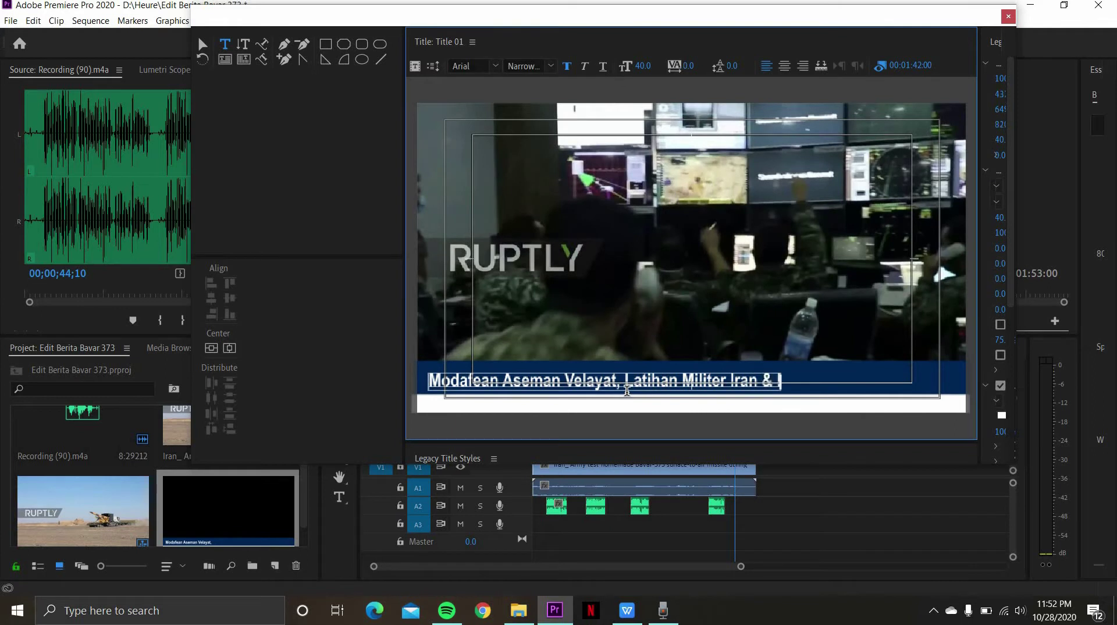
type("IRGC")
- Set the headline's font size to 50 and nudge it into place on the blue bar
left_click(643, 66)
type("50")
key("Return")
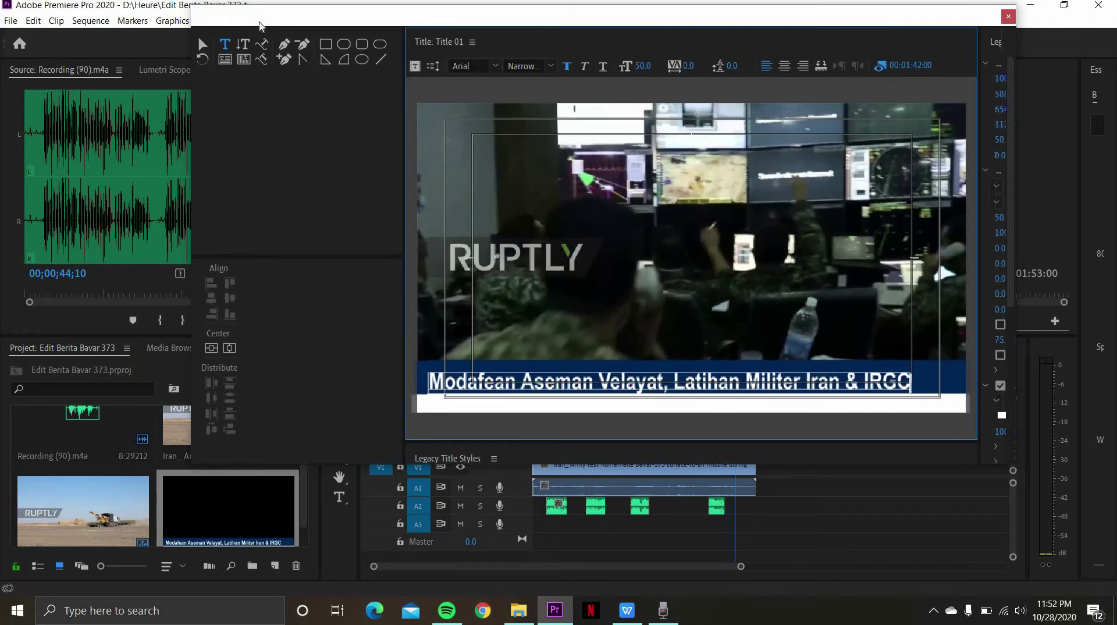
left_click(203, 43)
left_click_drag(529, 393, 531, 391)
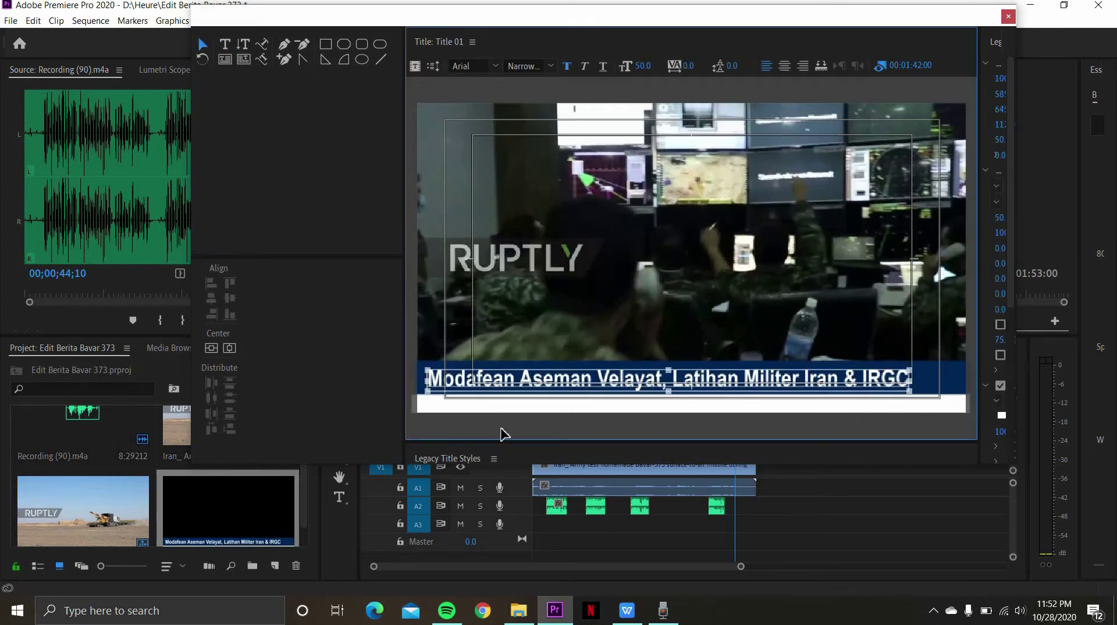
left_click(524, 434)
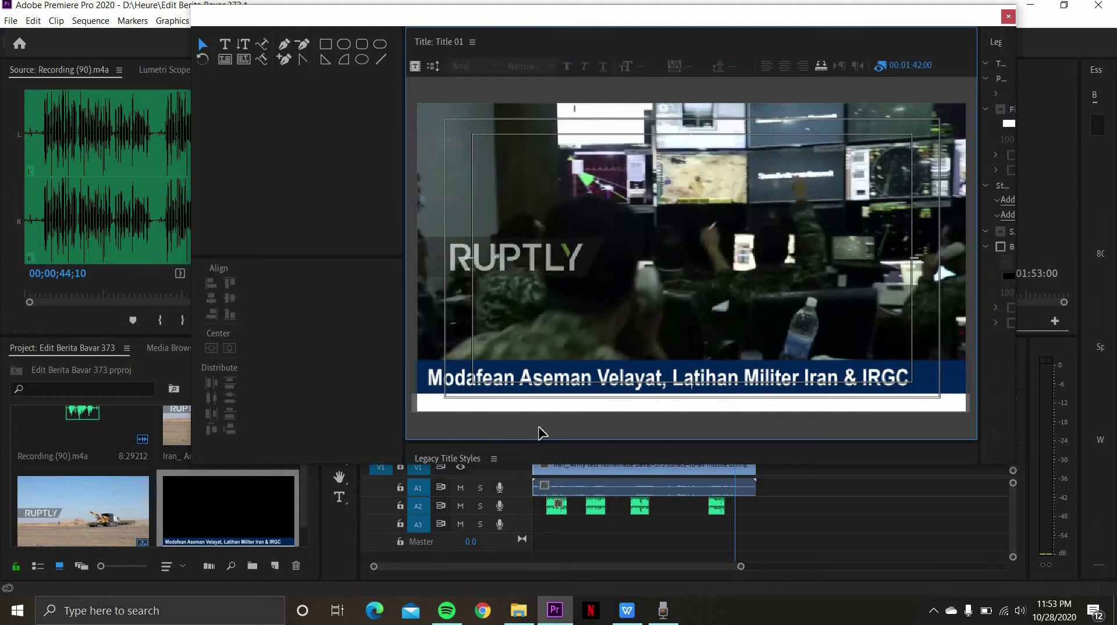
- Add the text "Iran" in black and move it onto the white bar
left_click(229, 47)
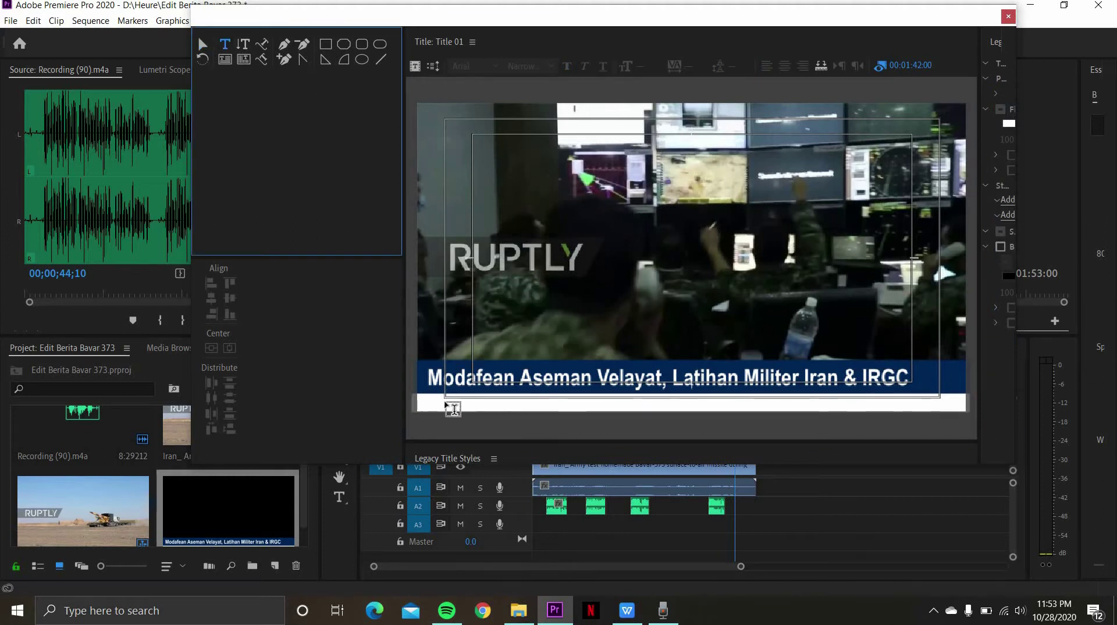
left_click(486, 394)
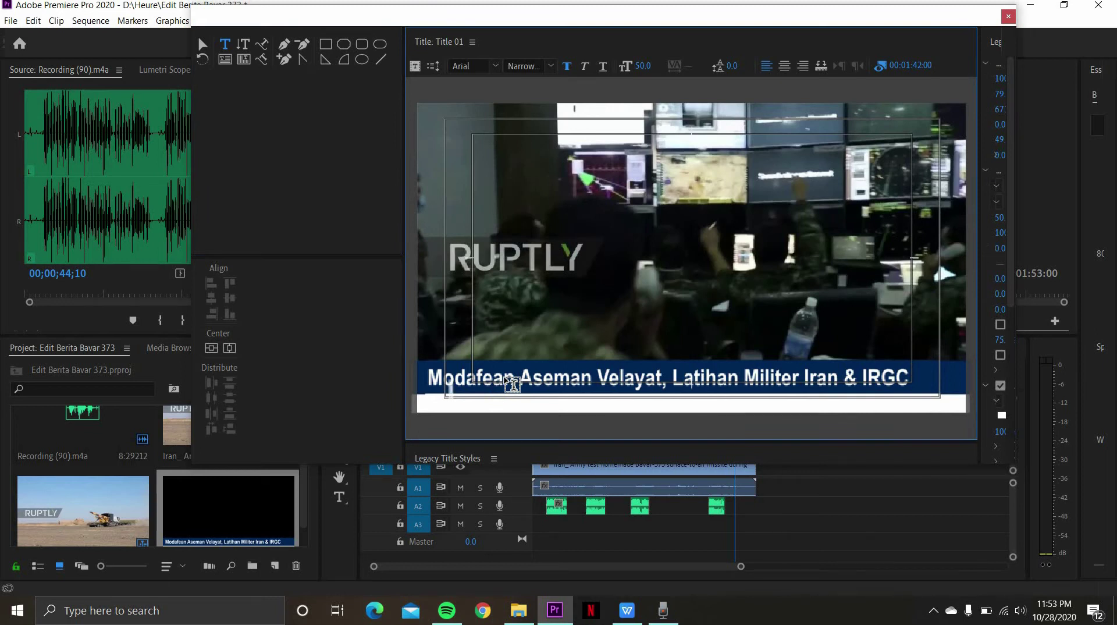
type("Iran")
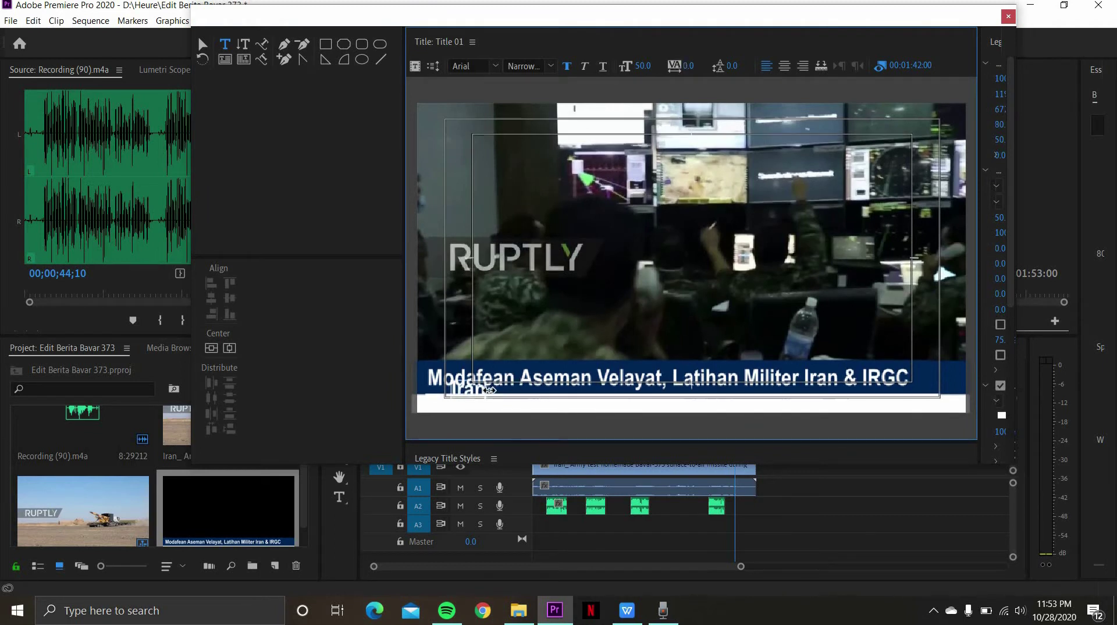
left_click_drag(463, 399, 448, 413)
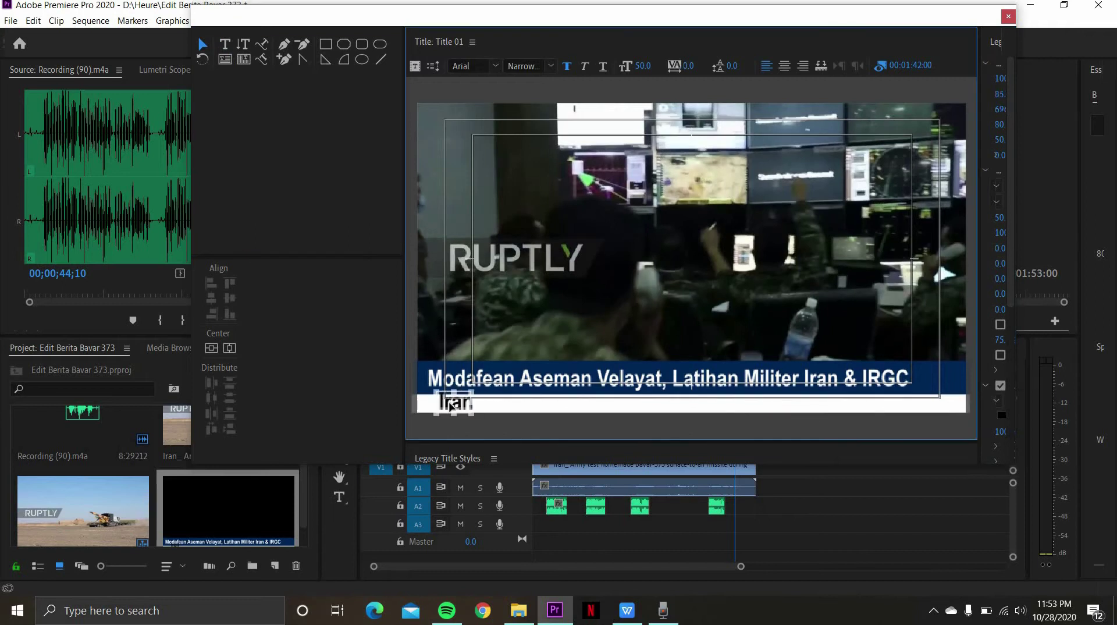
- Set the "Iran" text to non-bold Arial Narrow at size 40 and align it under the start of the headline
left_click_drag(643, 66, 634, 66)
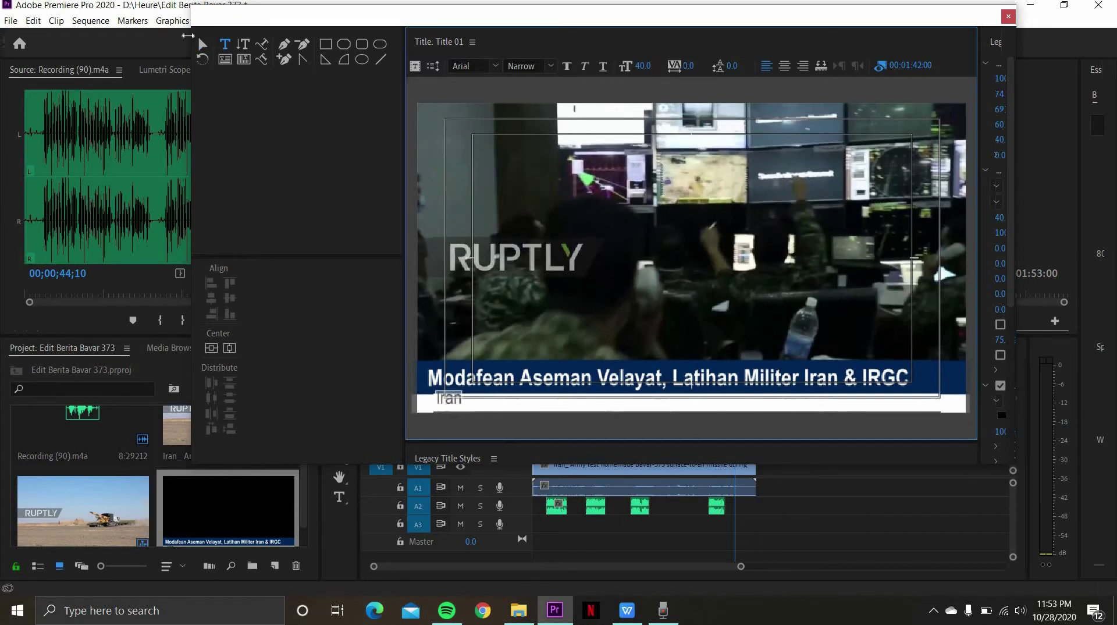
left_click(202, 44)
left_click(444, 401)
left_click(462, 417)
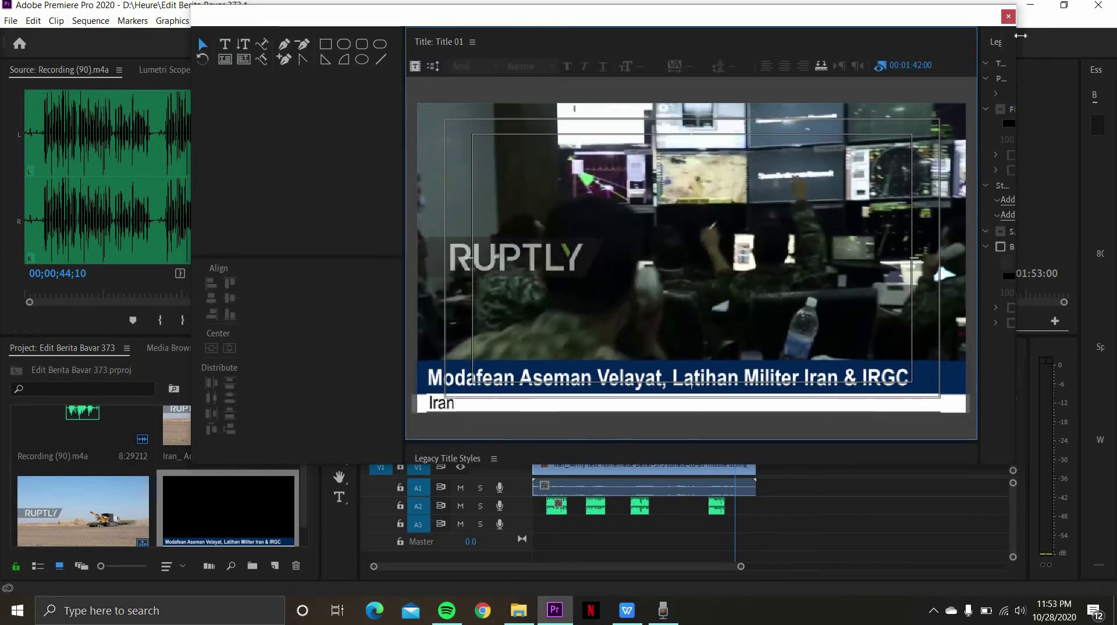
- Leave the title editor, move the playhead to 00:00:08:11, and place the title there on track V2
left_click(605, 477)
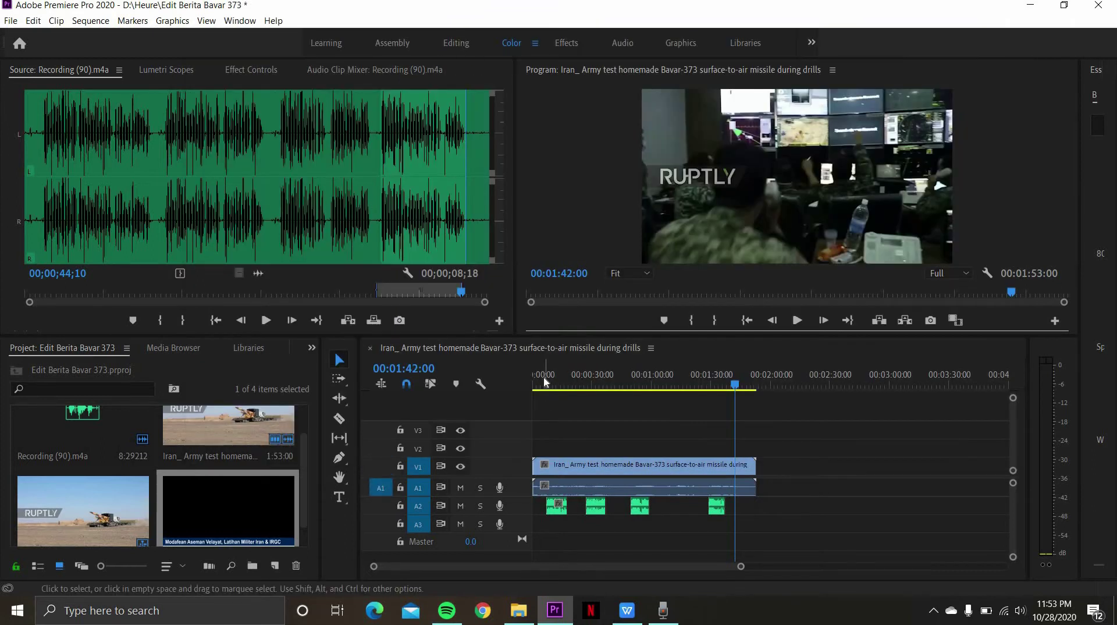
left_click(543, 386)
left_click_drag(546, 386, 555, 387)
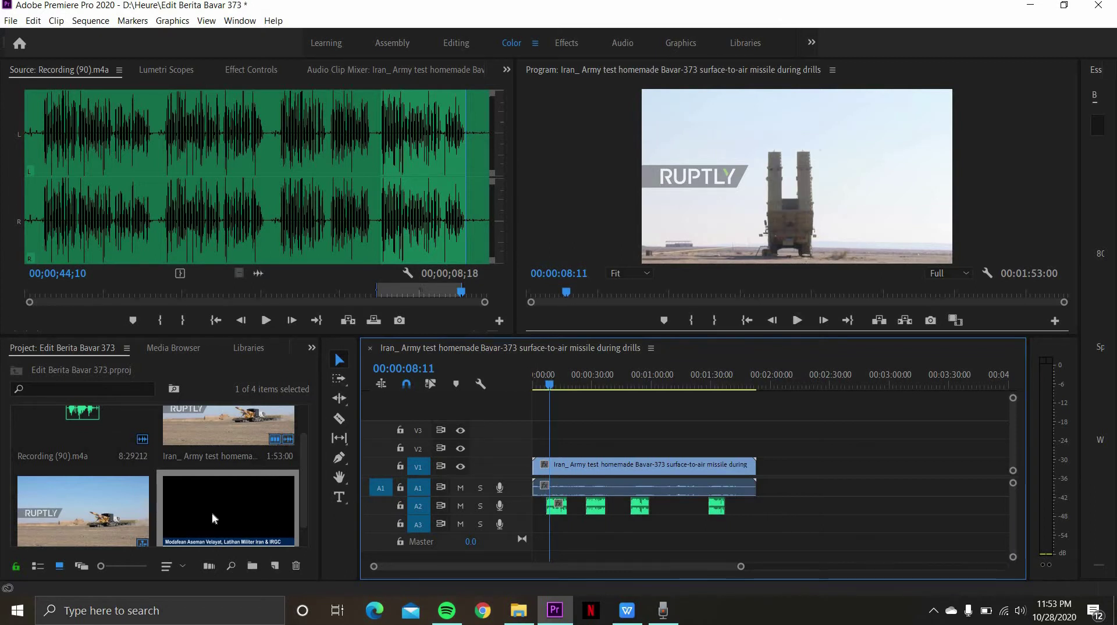
left_click_drag(212, 512, 579, 389)
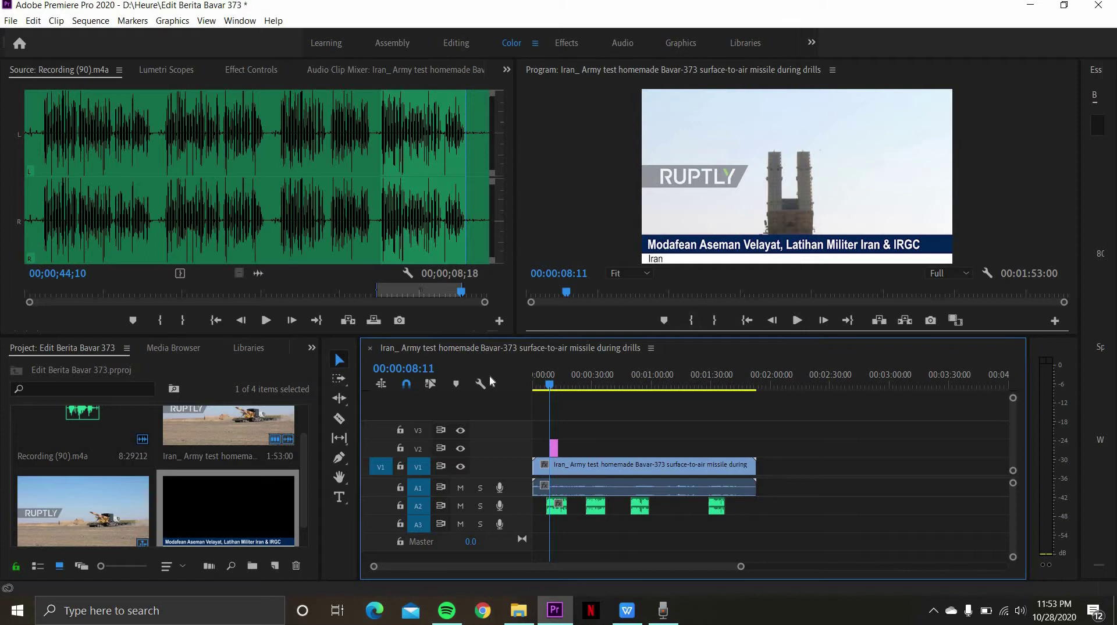
- Play the sequence from 00:00:04:19 to review the title over the footage
left_click(542, 380)
key("space")
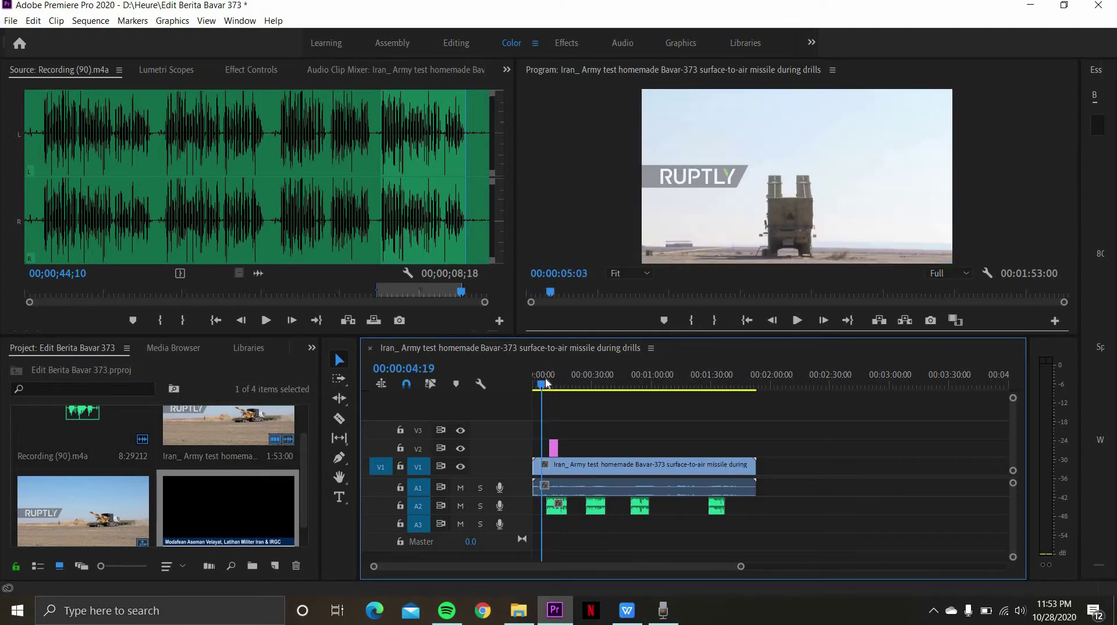
left_click(797, 320)
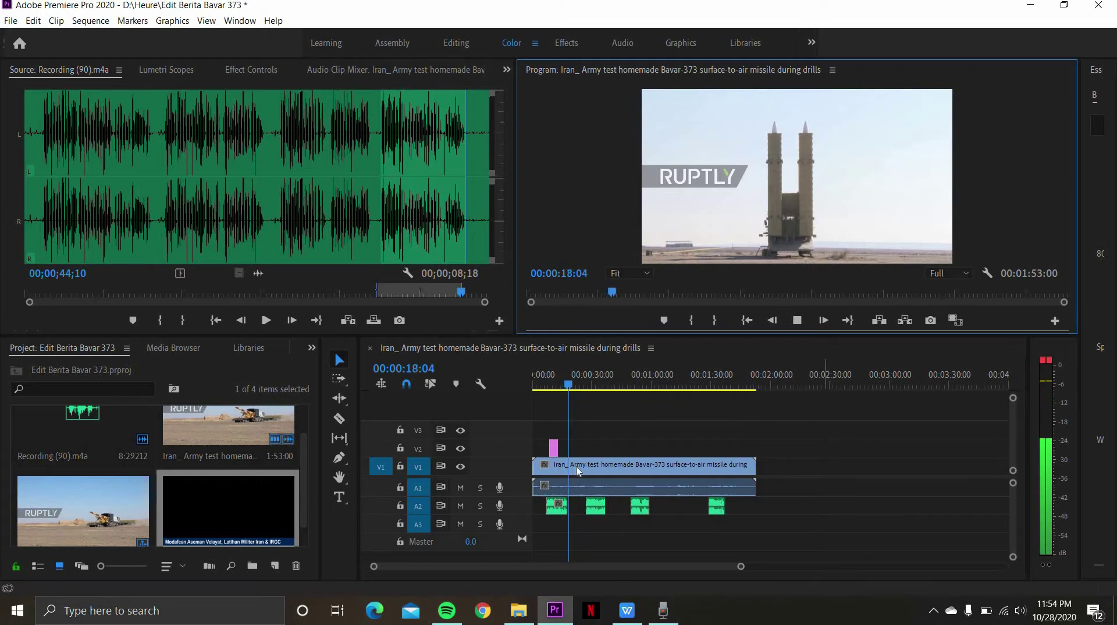
- Stop playback at 00:00:18:11 and extend the title on track V2 to end there, giving it a 10-second duration
key("space")
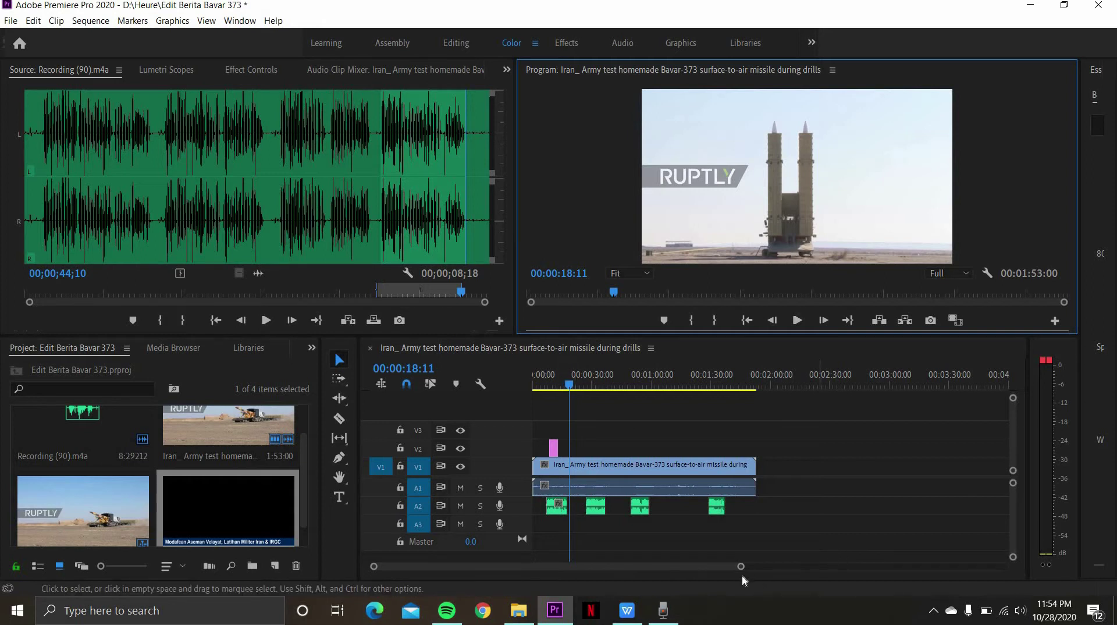
scroll(661, 557, "up", 5)
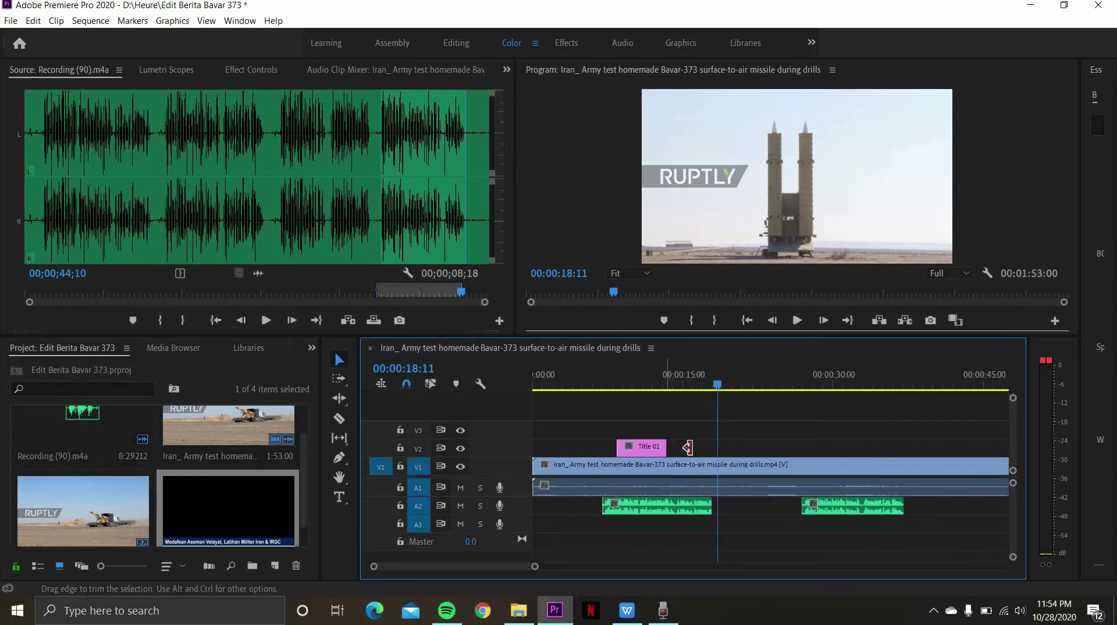
left_click_drag(695, 448, 713, 448)
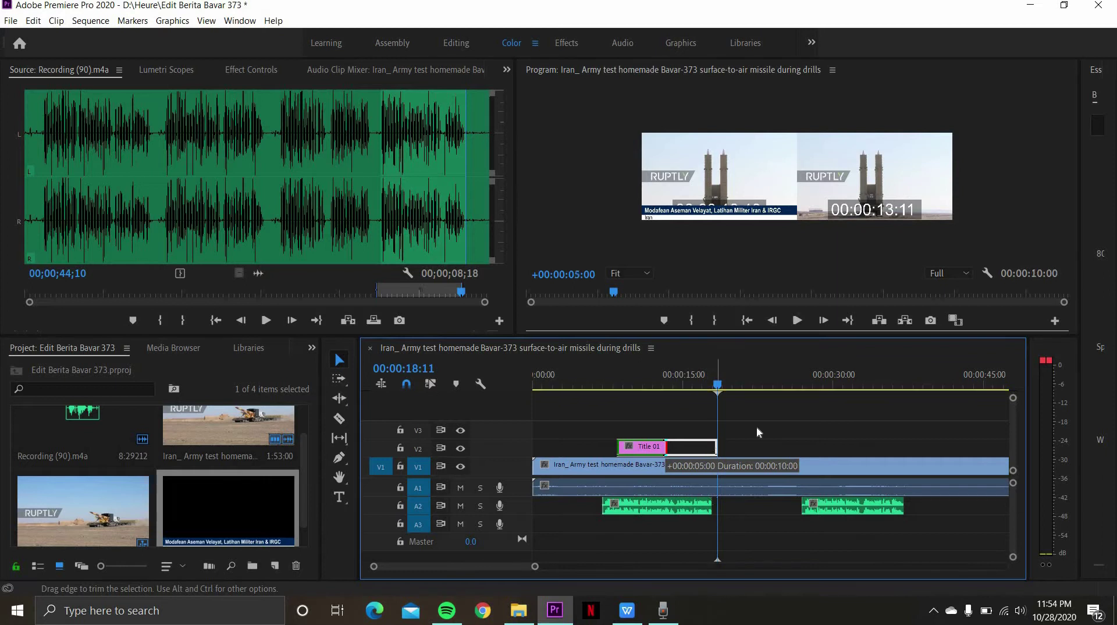
- Move the playhead to 00:00:25:08 and duplicate Title 01 in the project
left_click(787, 378)
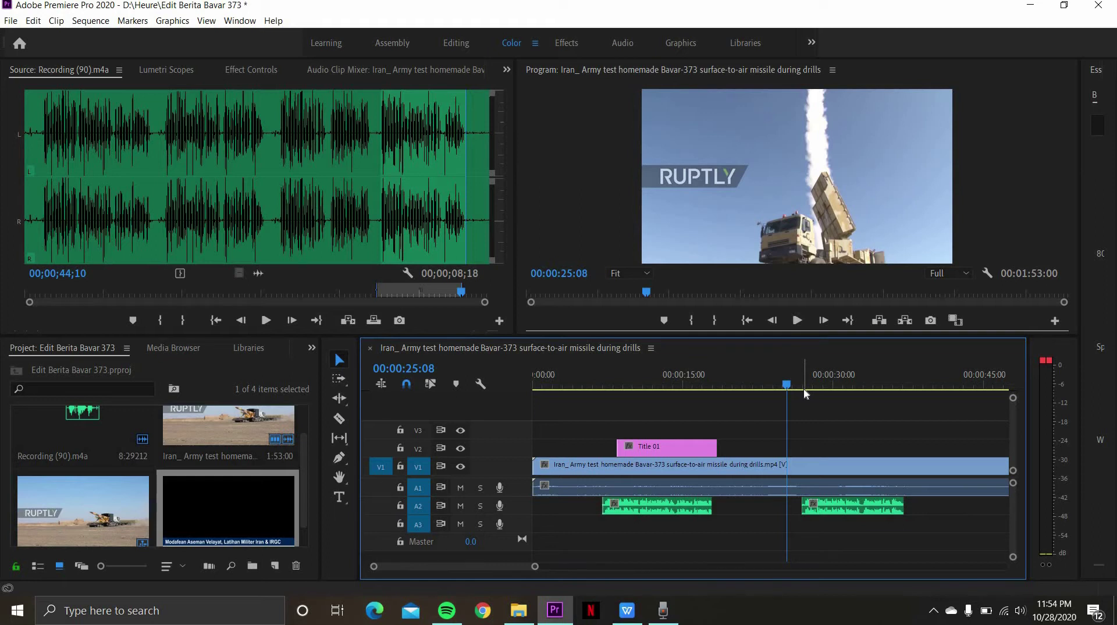
key("ctrl+s")
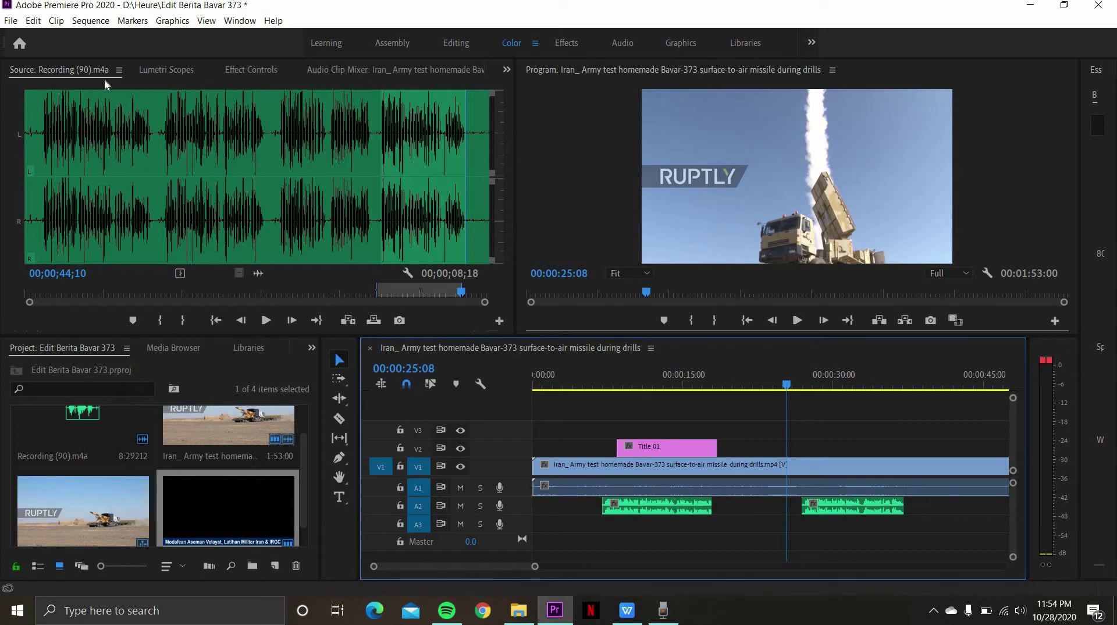
right_click(222, 502)
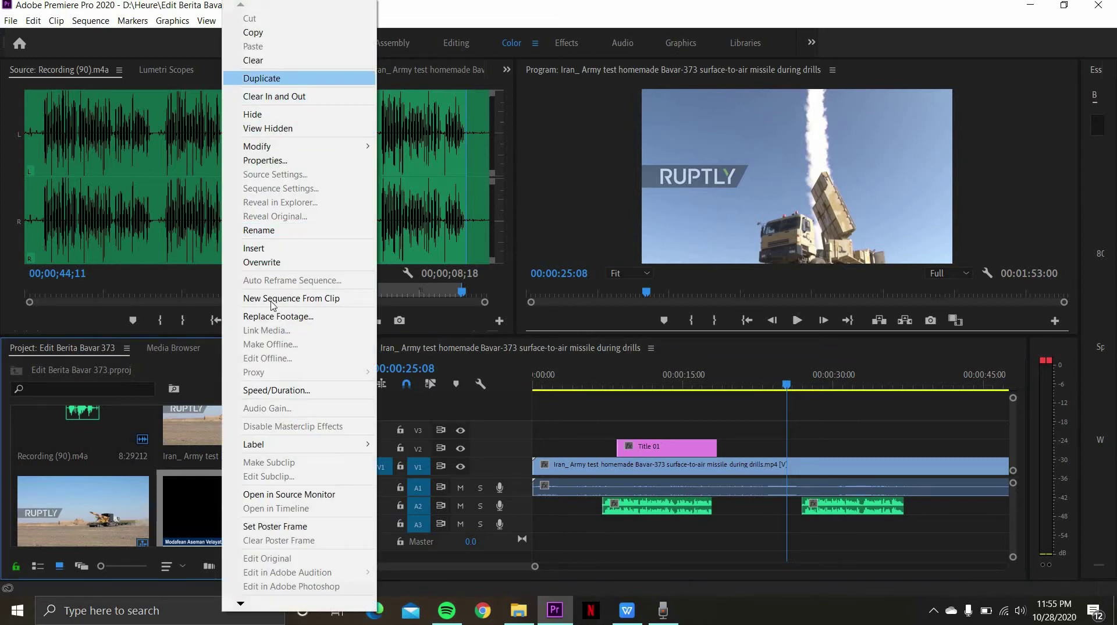
left_click(281, 78)
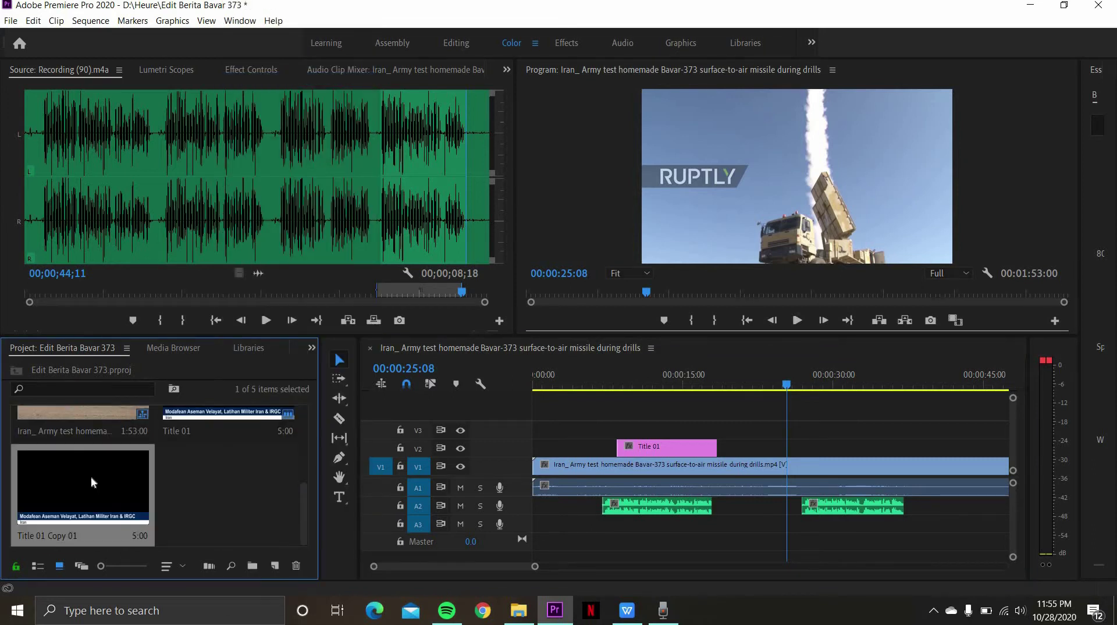
- Open the duplicated title and replace its headline with "Bavar-373 Mencapai Target Pada Upaya Pertamanya"
double_click(90, 476)
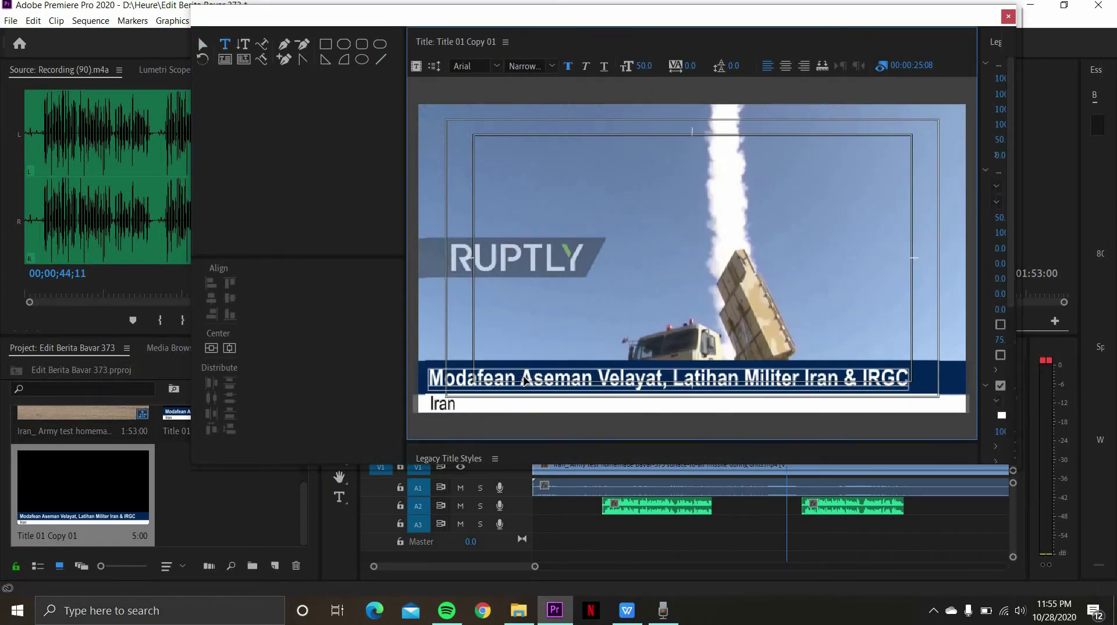
triple_click(525, 376)
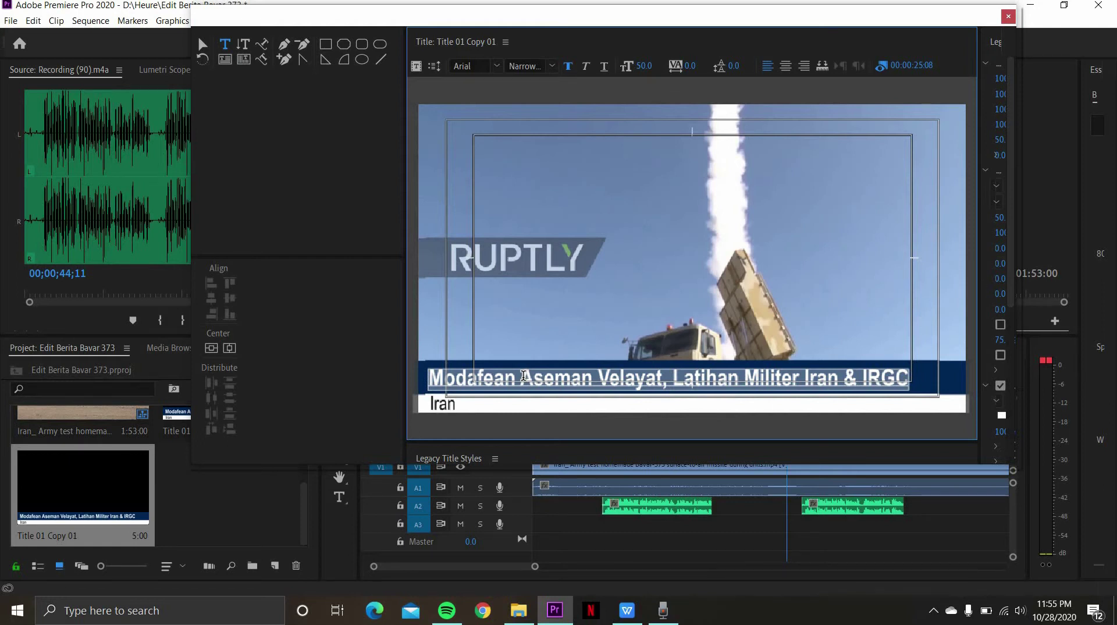
type("Bavar-373 mencapai target")
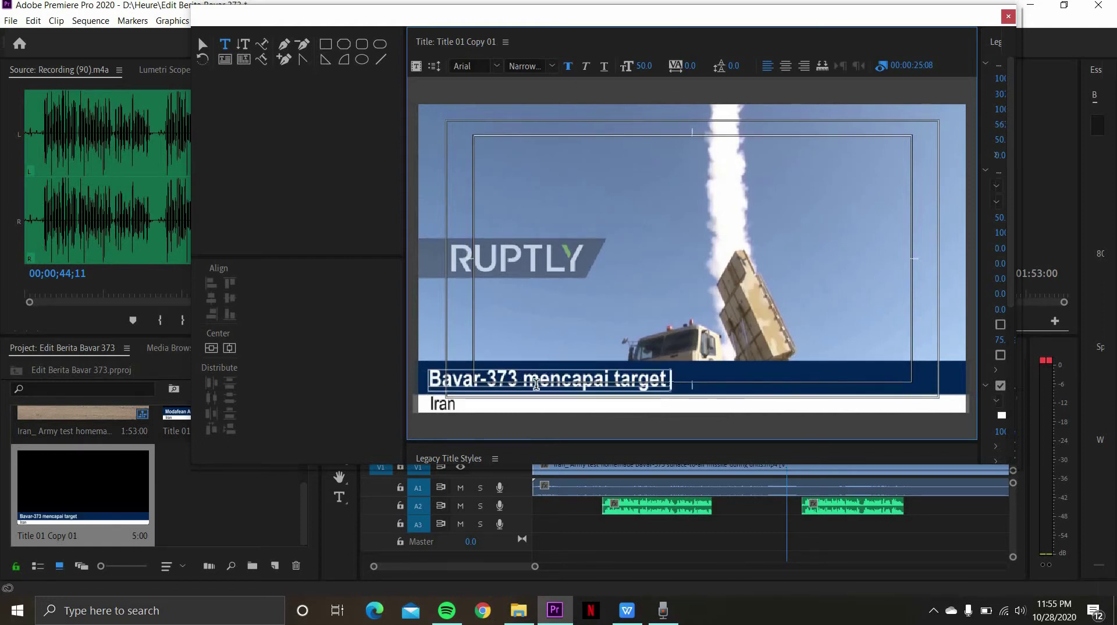
left_click(535, 384)
key("BackSpace")
type("M")
left_click(622, 378)
key("BackSpace")
type("Target")
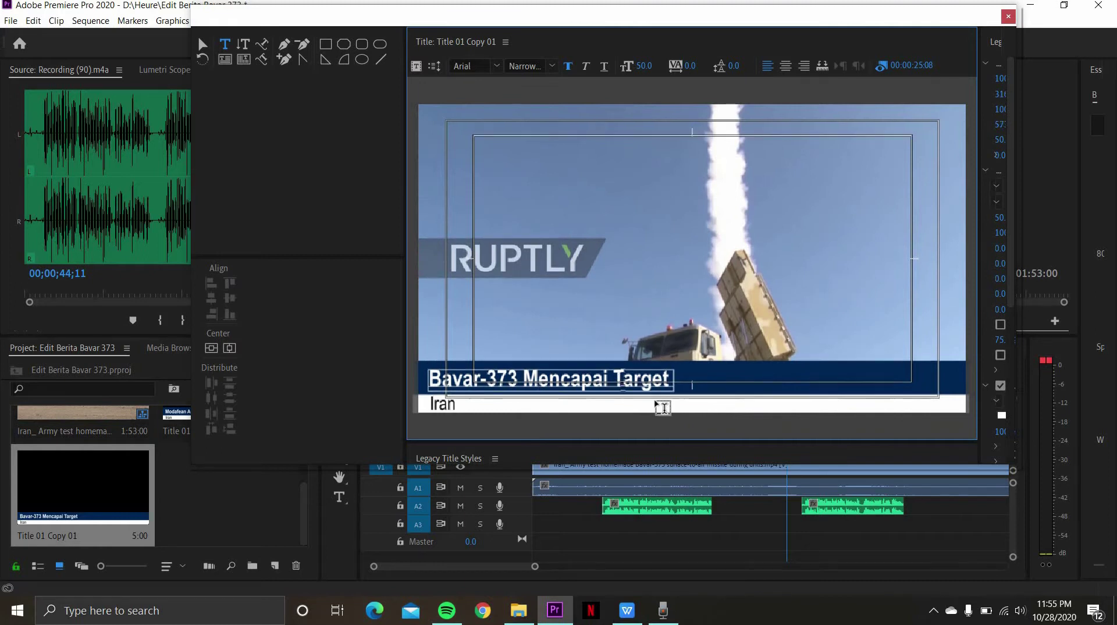
type(" Pada Upaya Pertamanya")
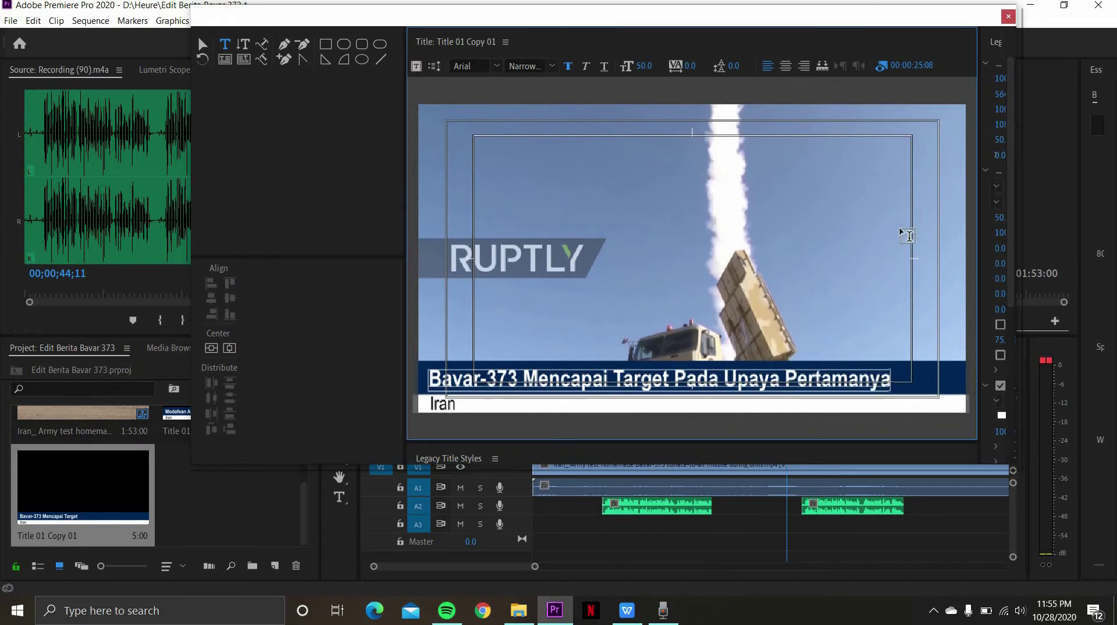
- Leave the title editor and place the edited copy on track V2 above the second voice-over section
left_click(202, 45)
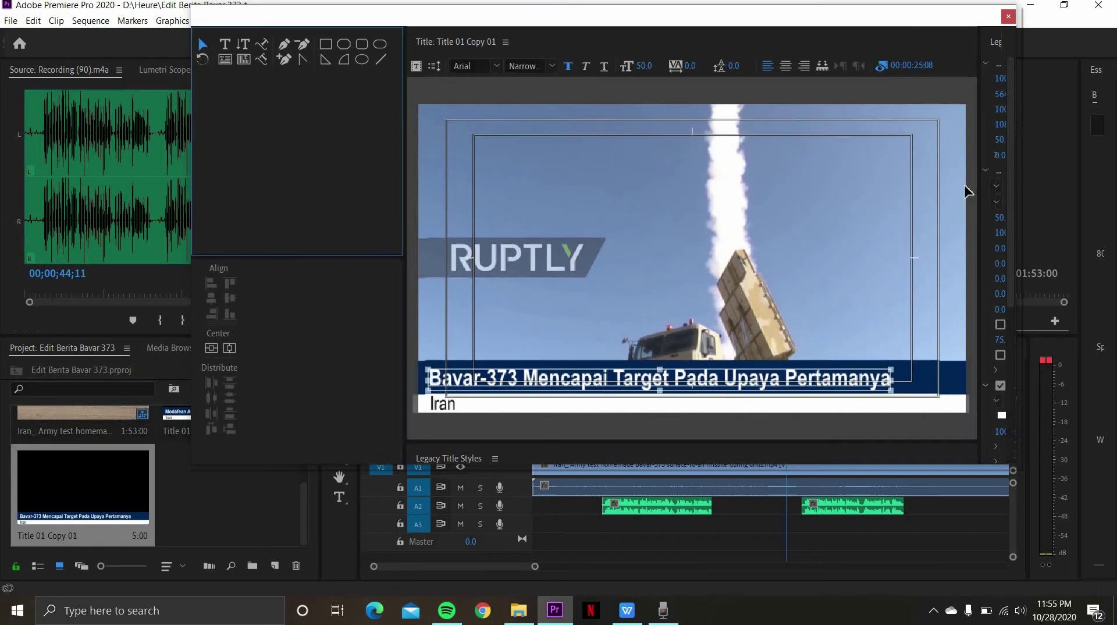
left_click(1008, 16)
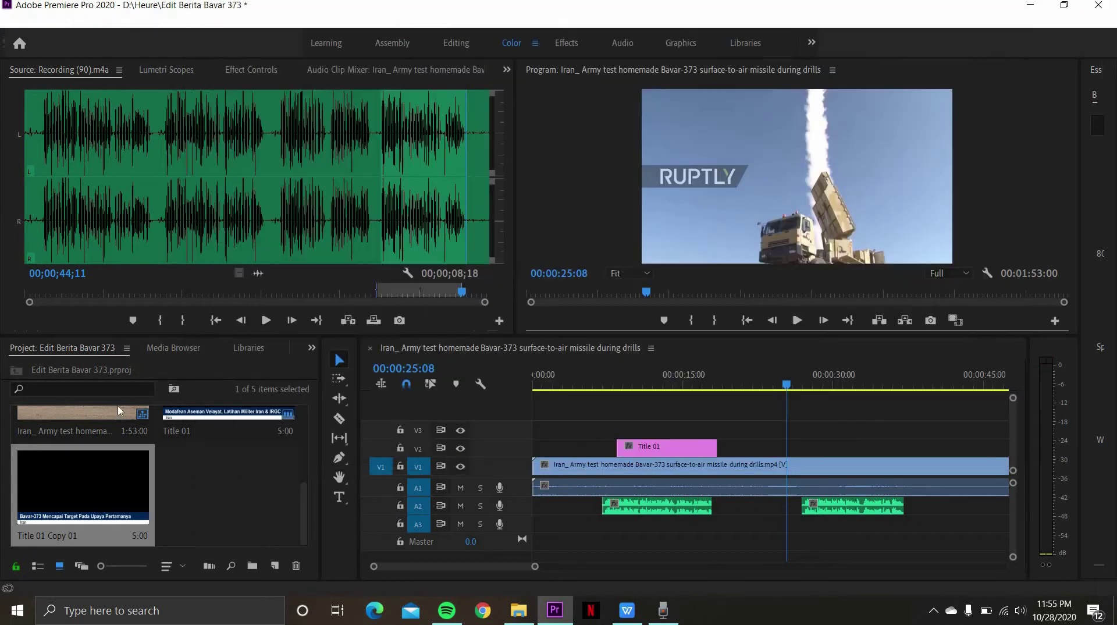
left_click_drag(86, 493, 890, 448)
- Play the sequence through the second title and extend that title to just past the end of its voice-over section
left_click(802, 372)
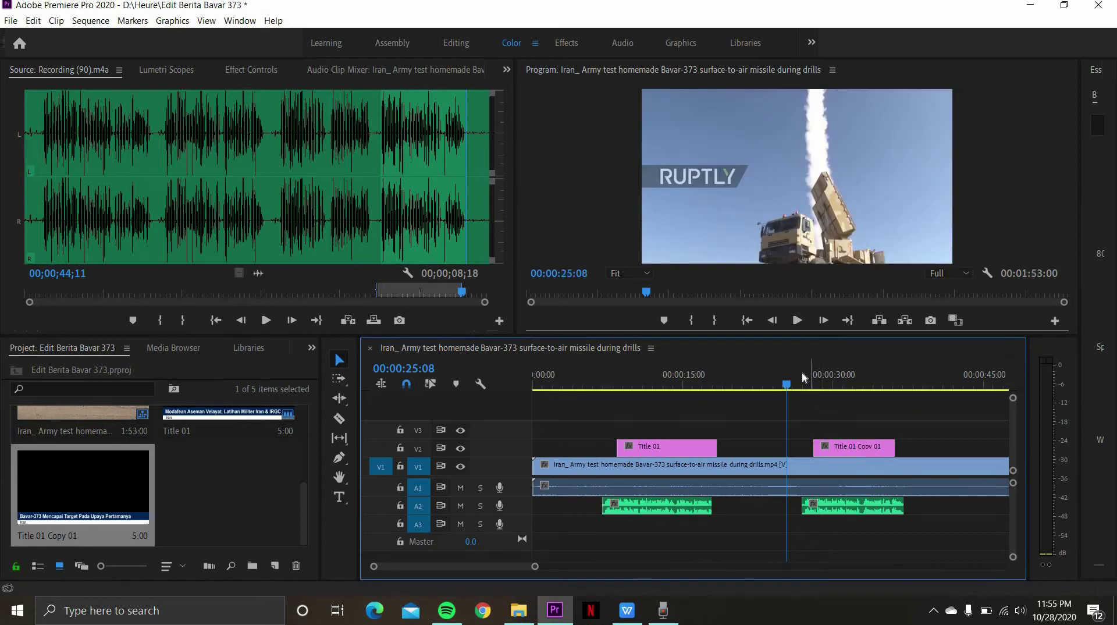
left_click(796, 321)
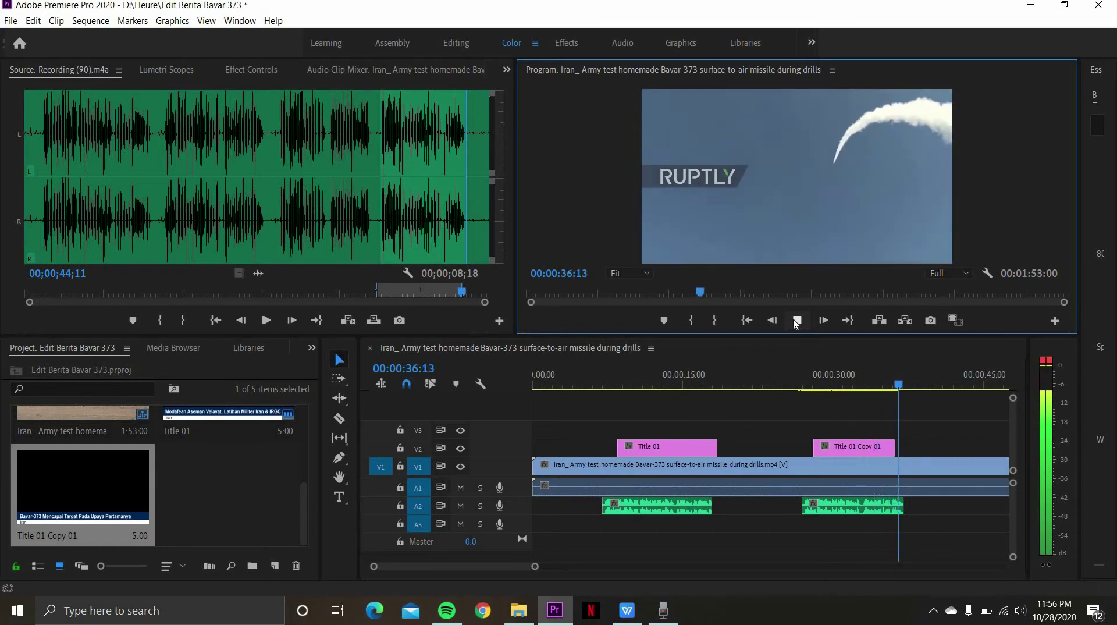
key("space")
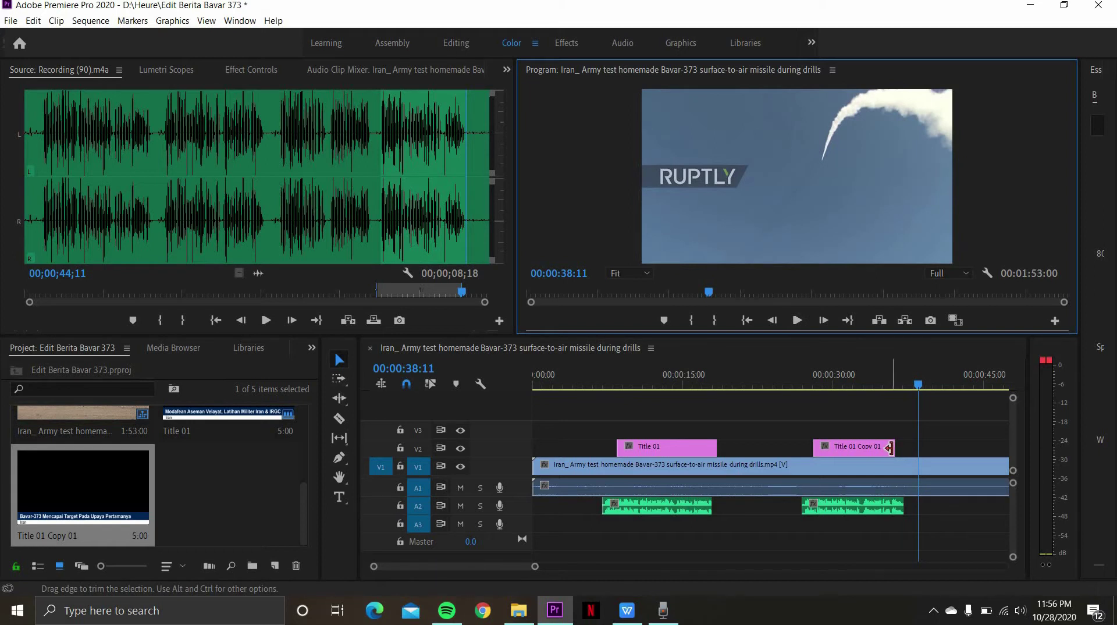
left_click_drag(894, 447, 910, 446)
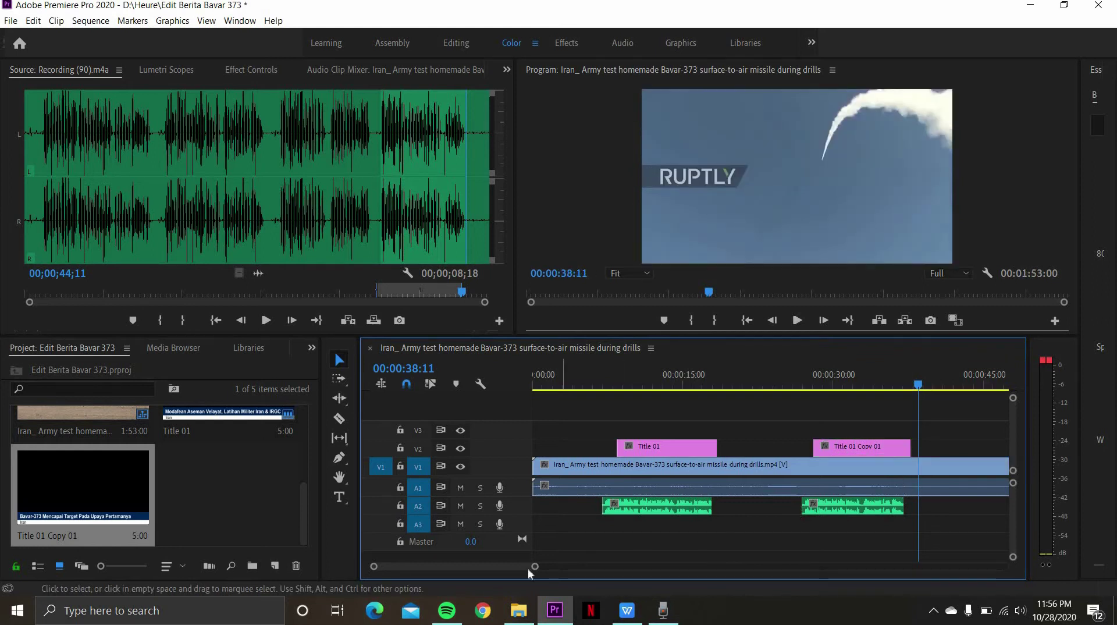
- Move the playhead to the start of the third voice-over section at 00:00:49:18 and duplicate Title 01 Copy 01
left_click_drag(529, 568, 639, 568)
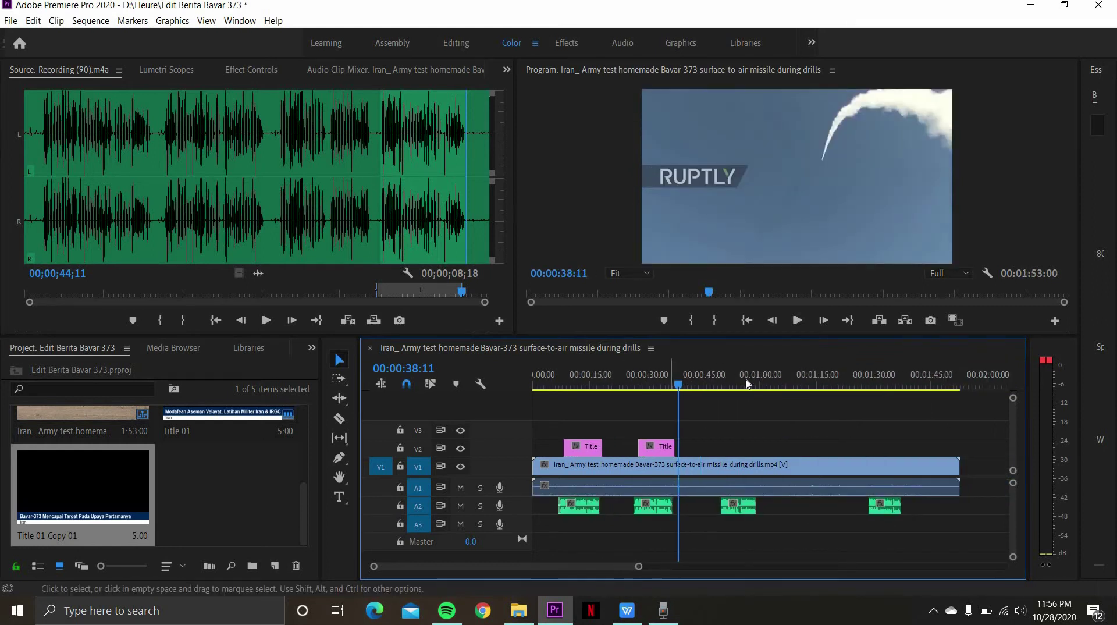
left_click(724, 383)
left_click(201, 486)
key("ctrl+v")
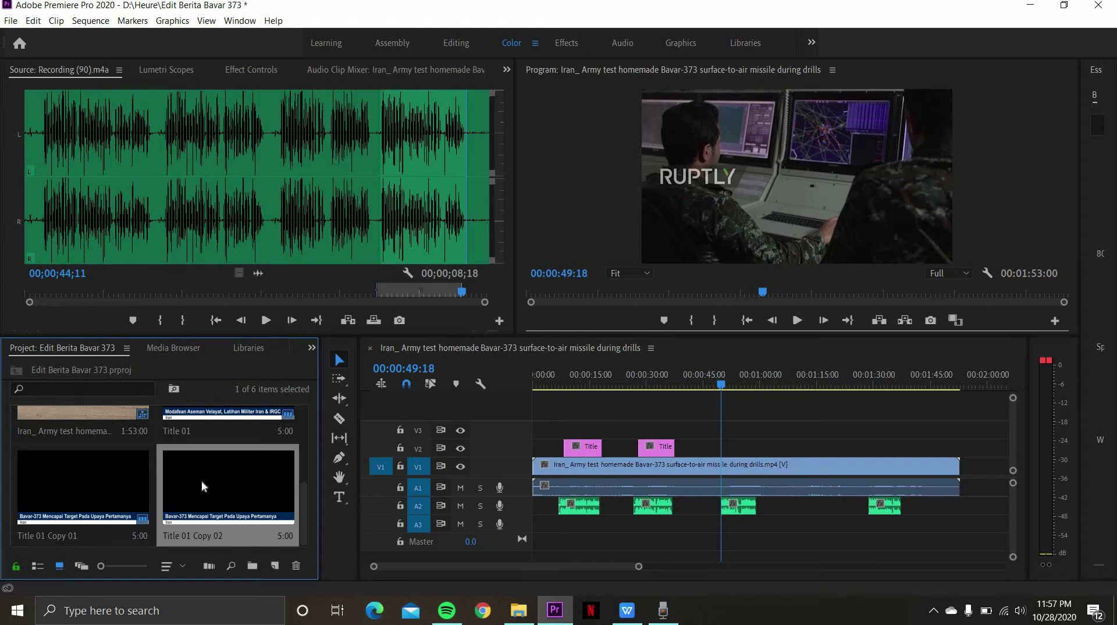
- Open Title 01 Copy 02 and change the headline to "Bavar-373 Sistem Rudal Produksi Iran"
double_click(201, 482)
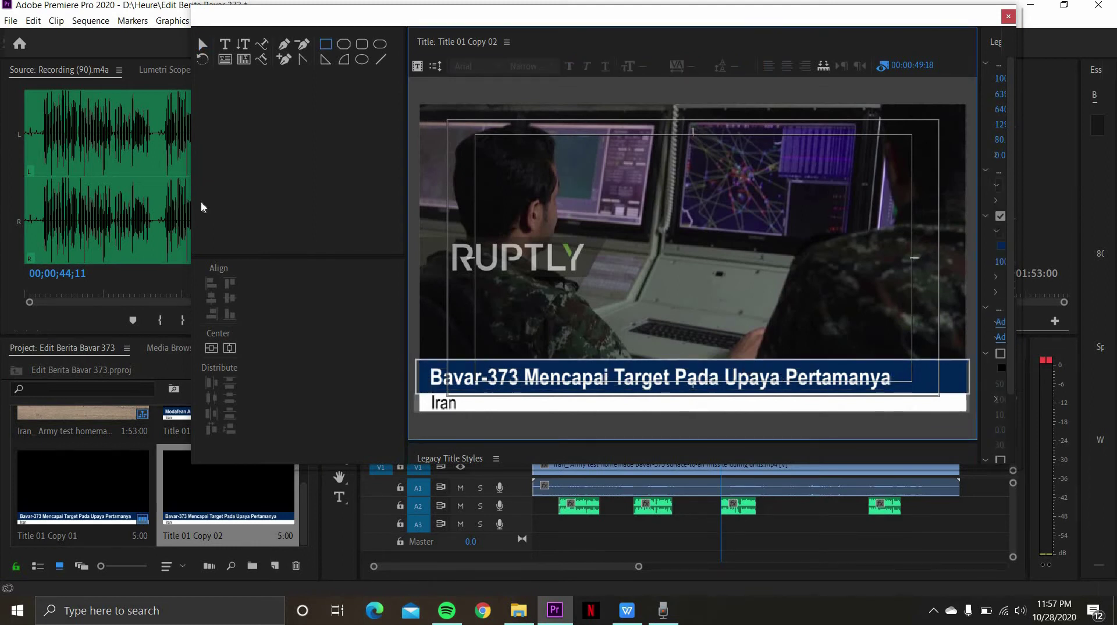
left_click(202, 47)
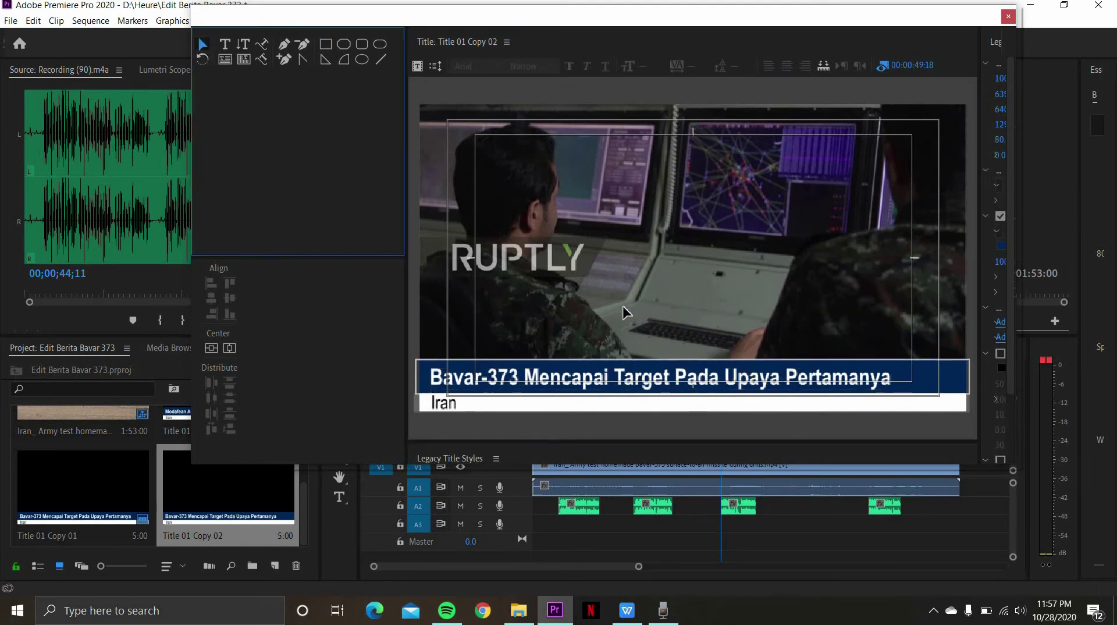
left_click(624, 382)
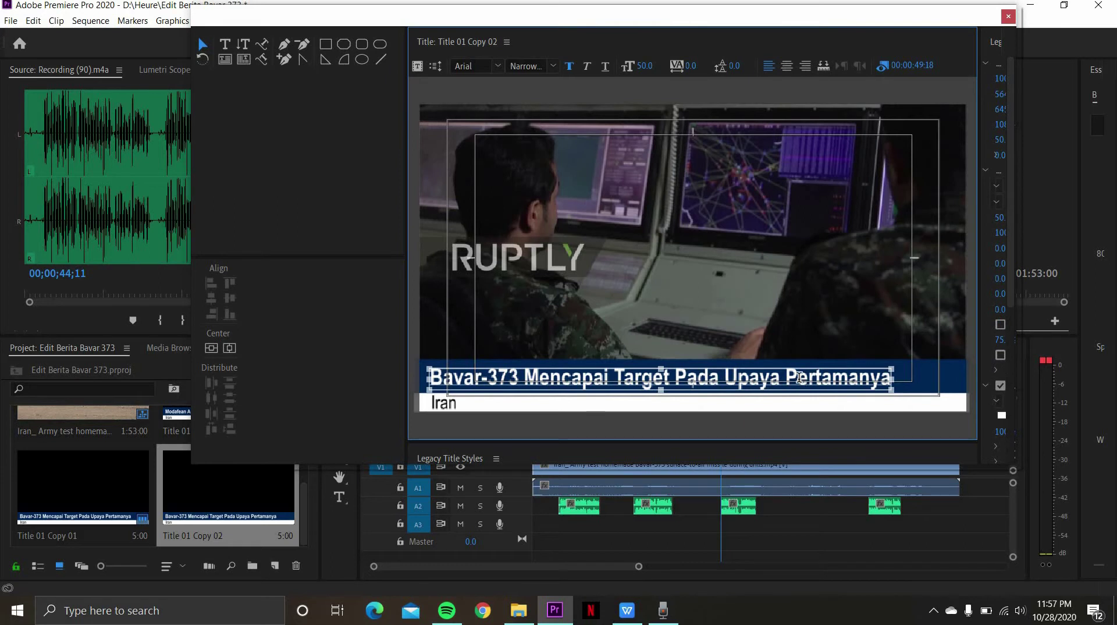
double_click(800, 377)
key("ctrl+a")
left_click(527, 377)
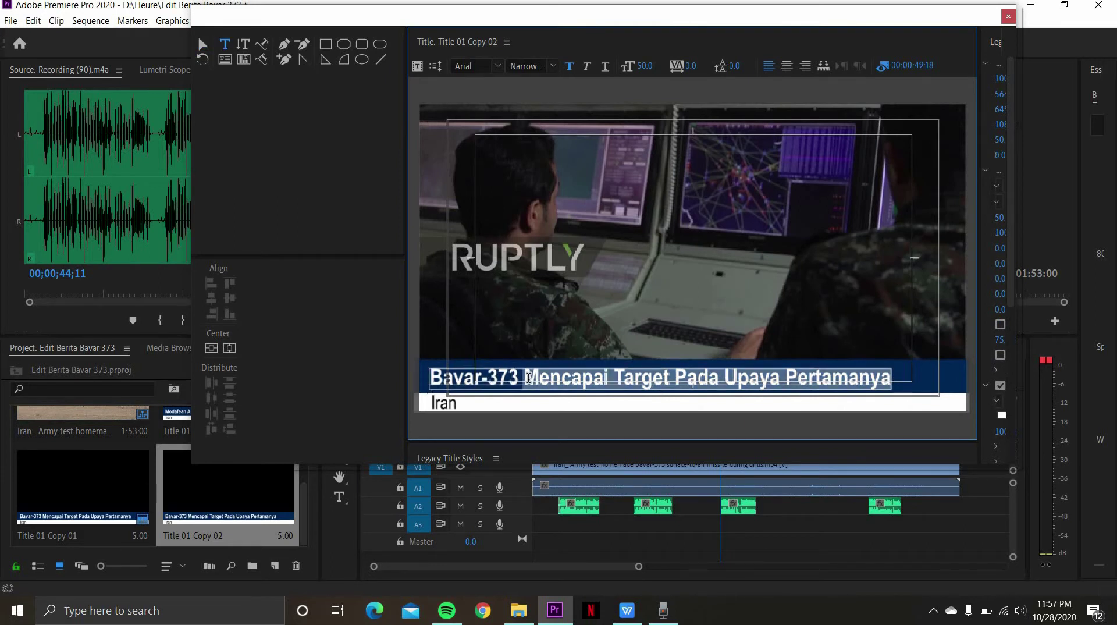
type("Sistem Rudal")
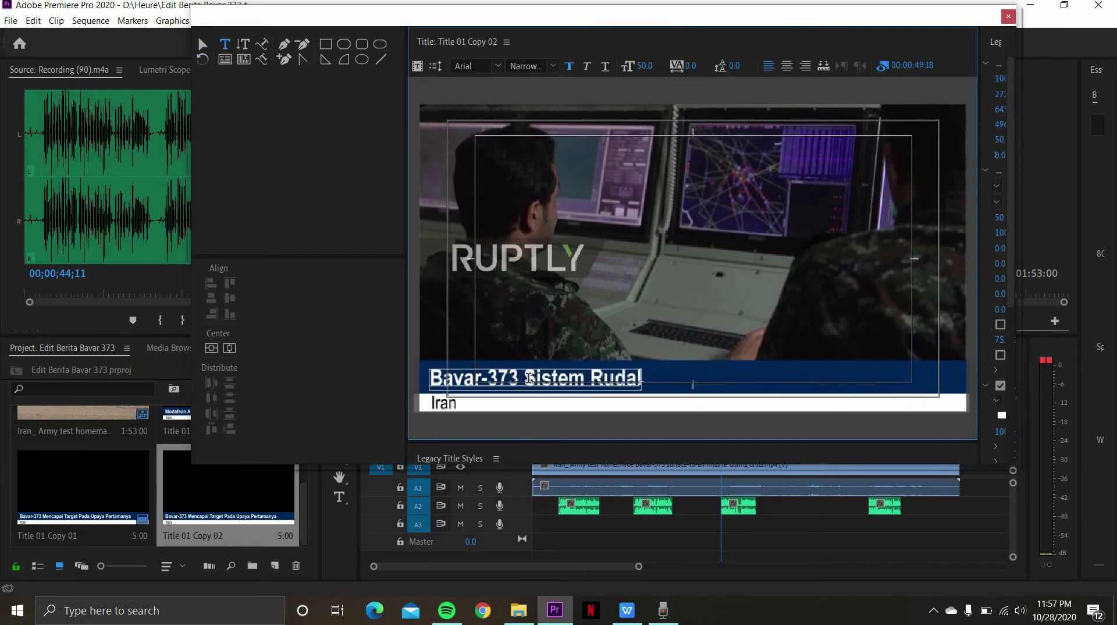
type(" Produksi Iran")
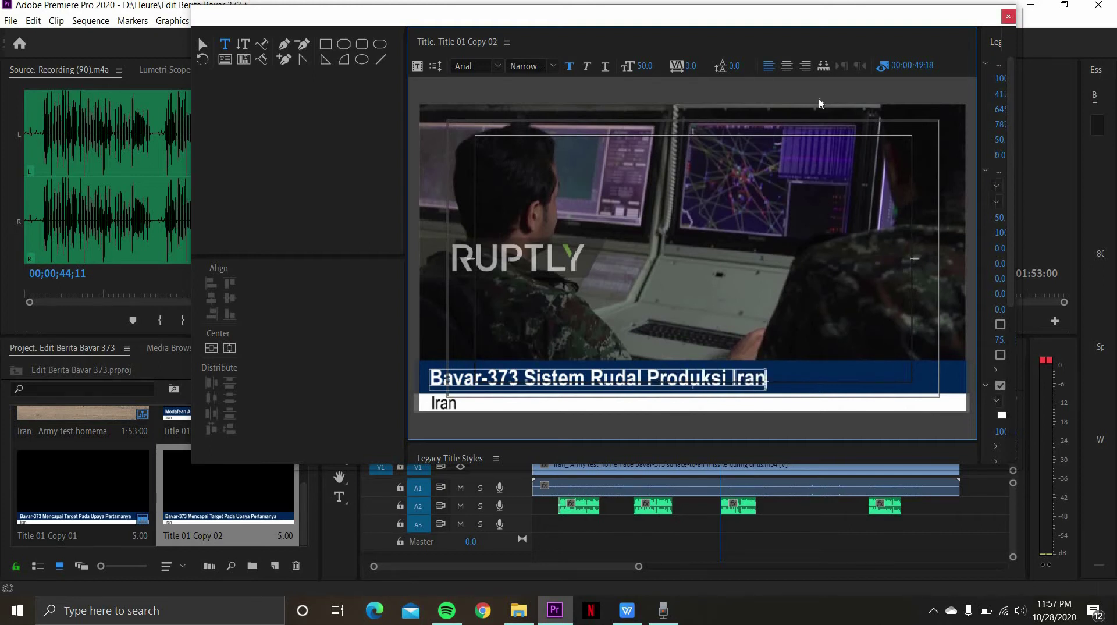
- Place the edited title on track V2 starting at 00:00:51:06 and extend it to a duration of 00:00:09:20
left_click(1008, 16)
left_click_drag(207, 493, 741, 446)
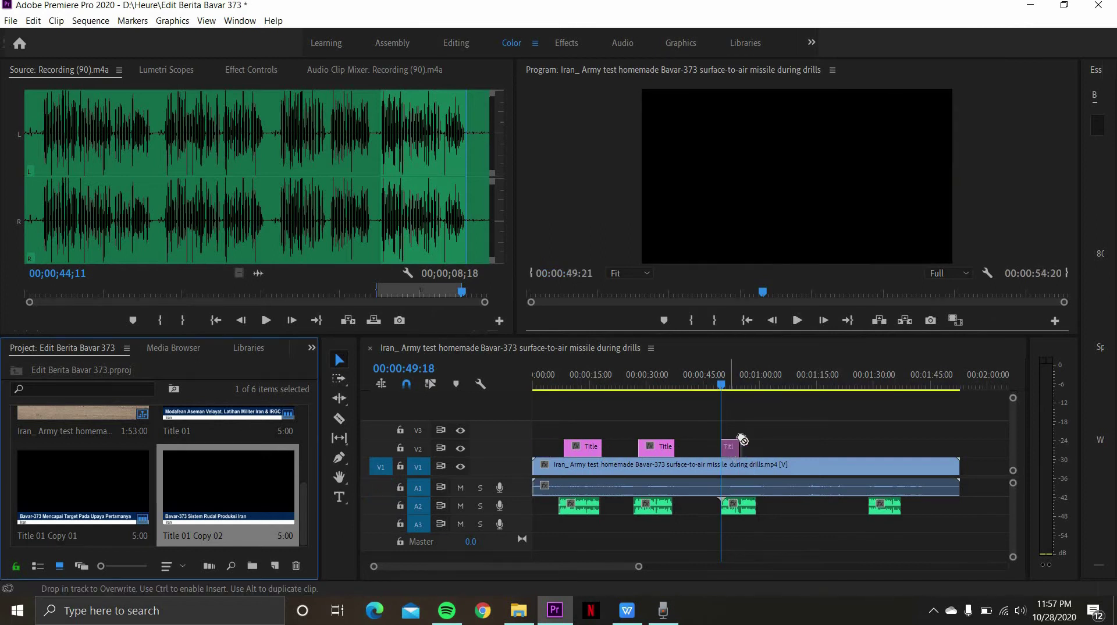
left_click(728, 386)
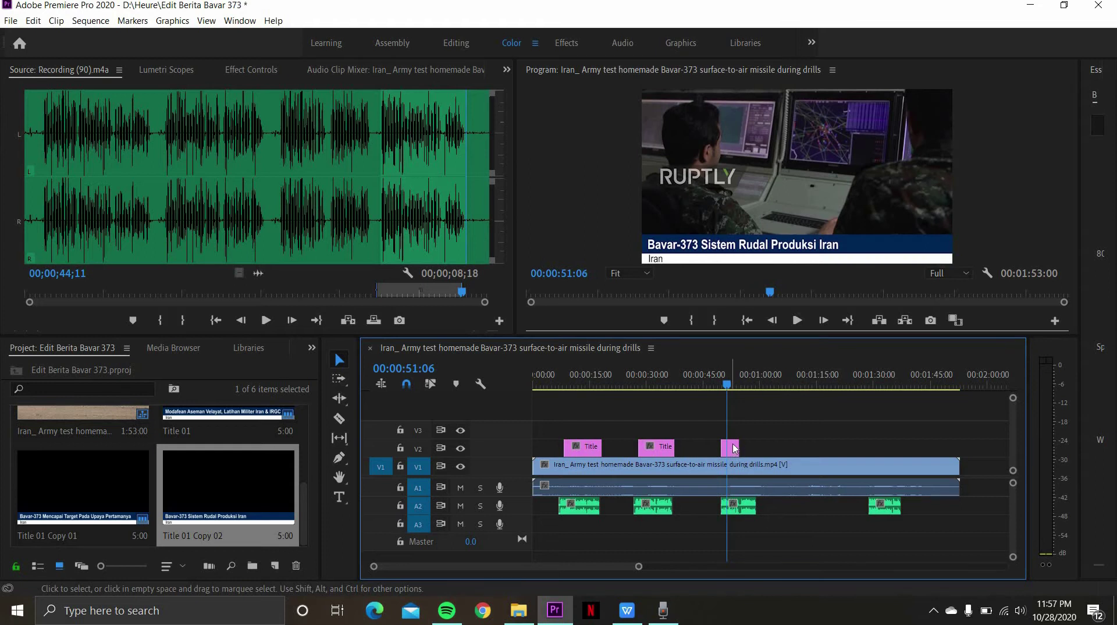
left_click_drag(735, 448, 756, 447)
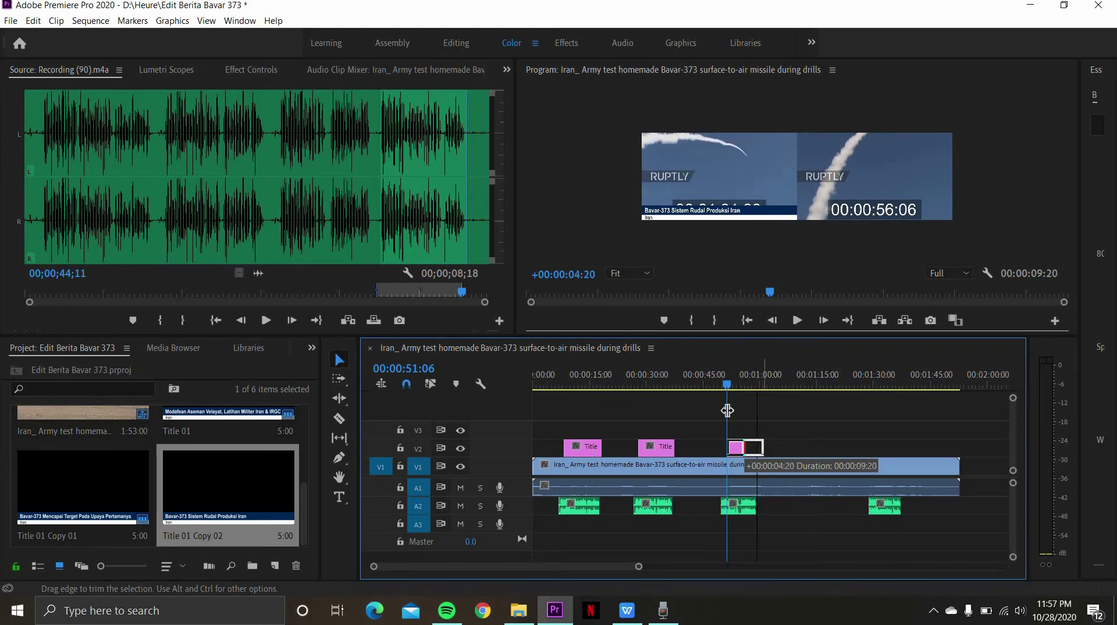
left_click_drag(727, 410, 728, 411)
- Play the sequence from just before the third title to review it over the footage
left_click(716, 381)
key("space")
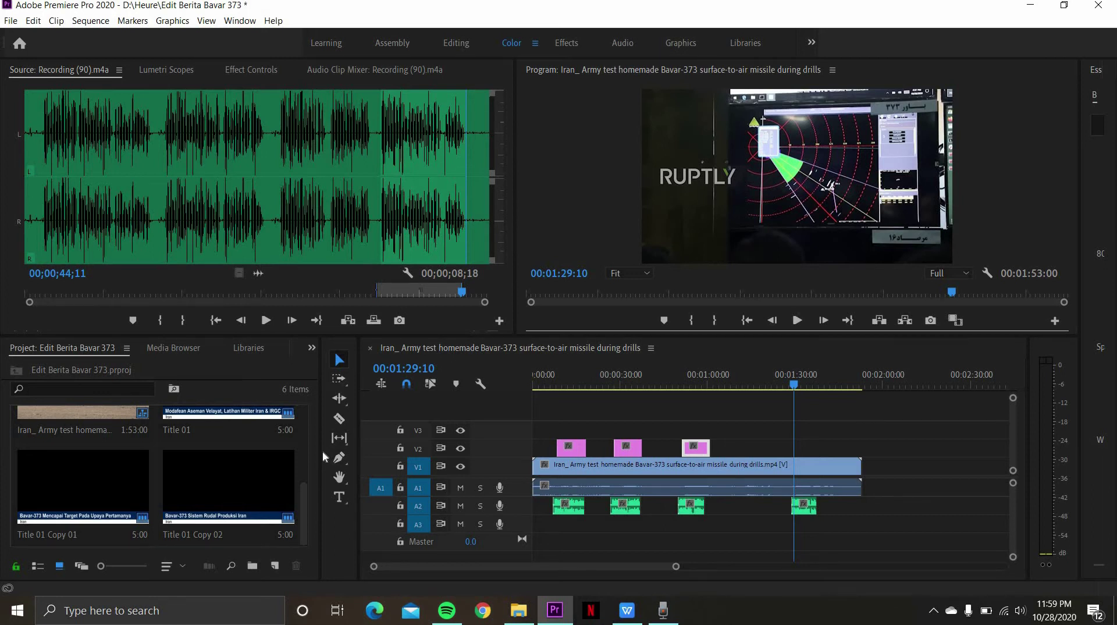
- Duplicate Title 01 Copy 02 and change the copy's headline to "Bavar-373 Diproduksi Oleh Kementerian Pertahanan Iran"
right_click(252, 458)
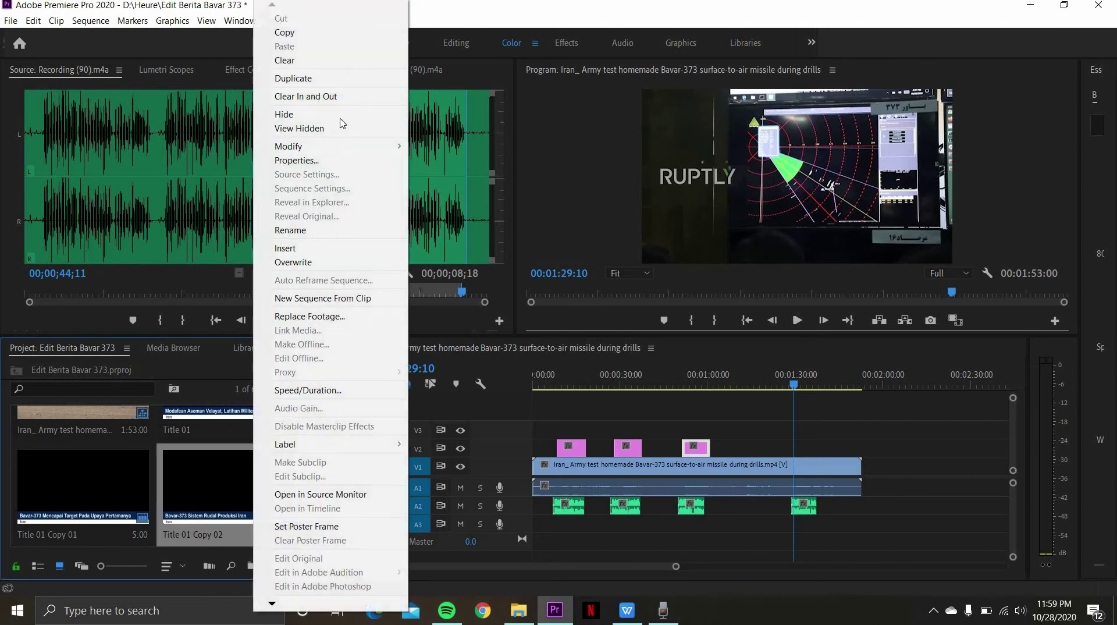
left_click(347, 88)
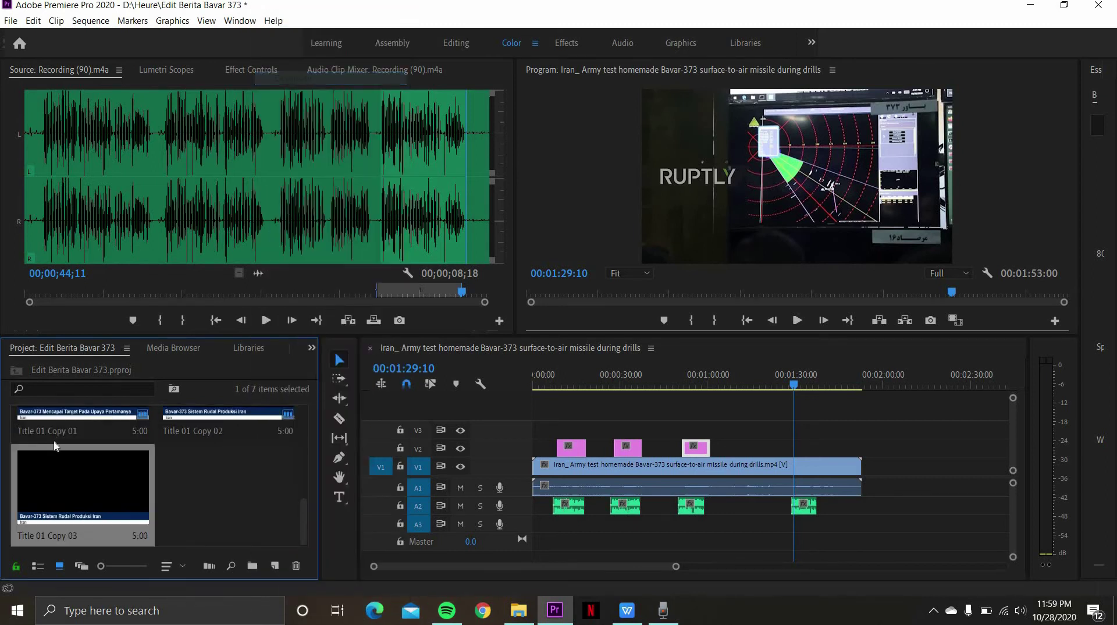
double_click(78, 477)
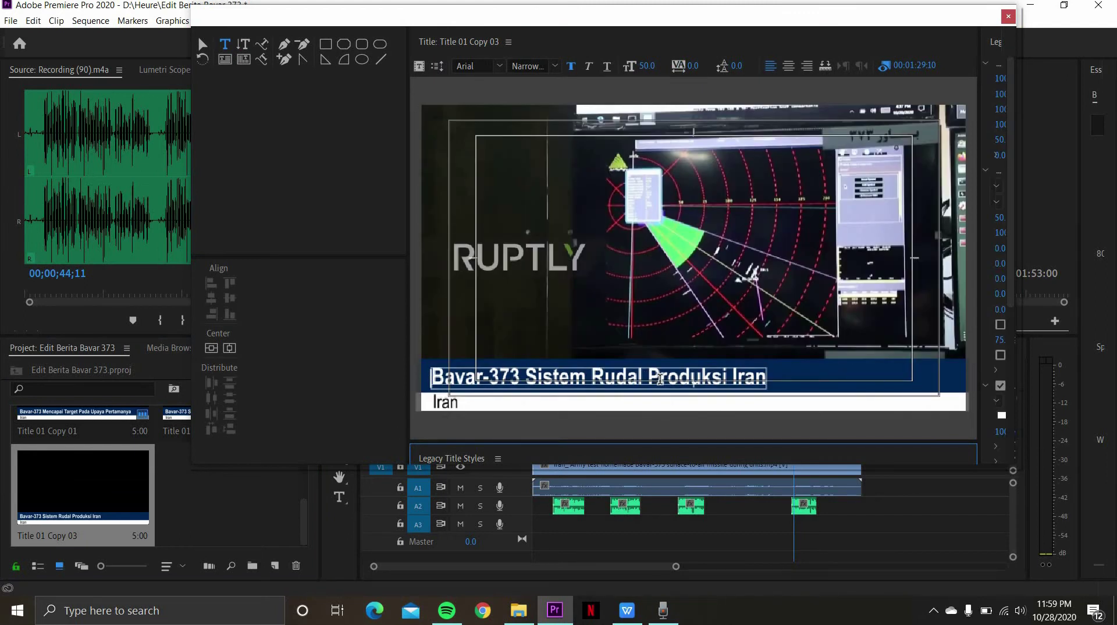
left_click(660, 379)
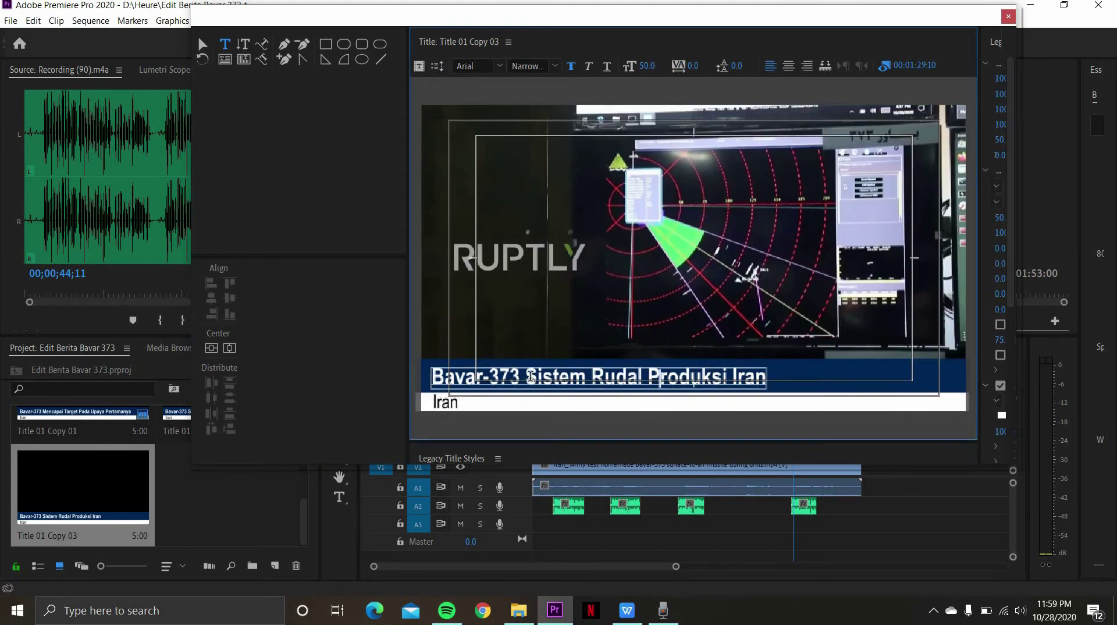
left_click_drag(526, 375, 767, 379)
type("Diproduksi")
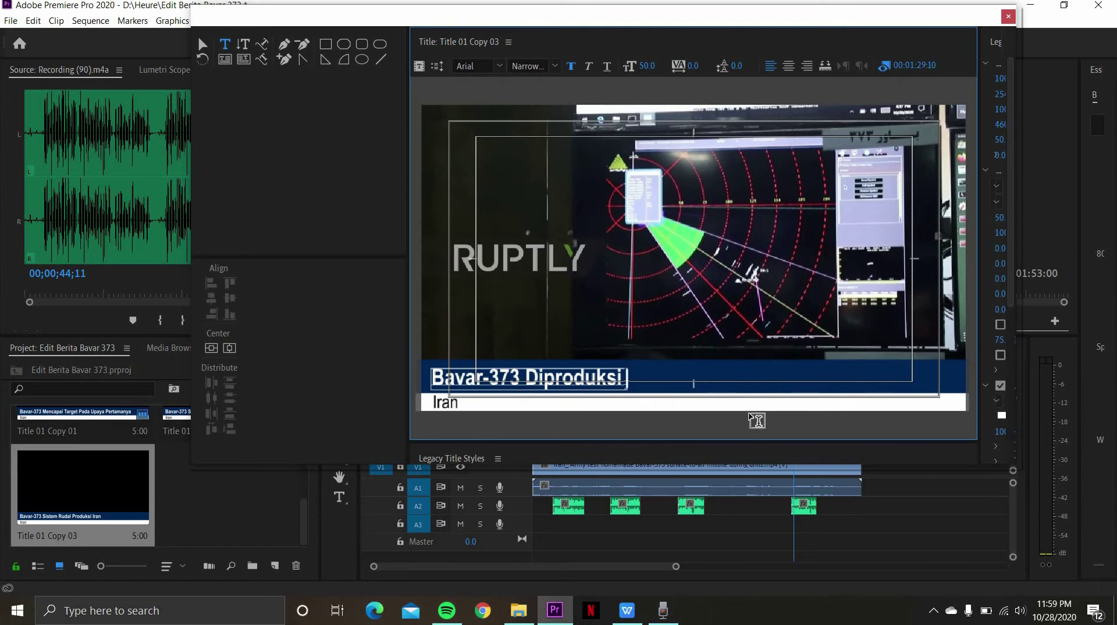
type(" Oleh Kementerian Pe")
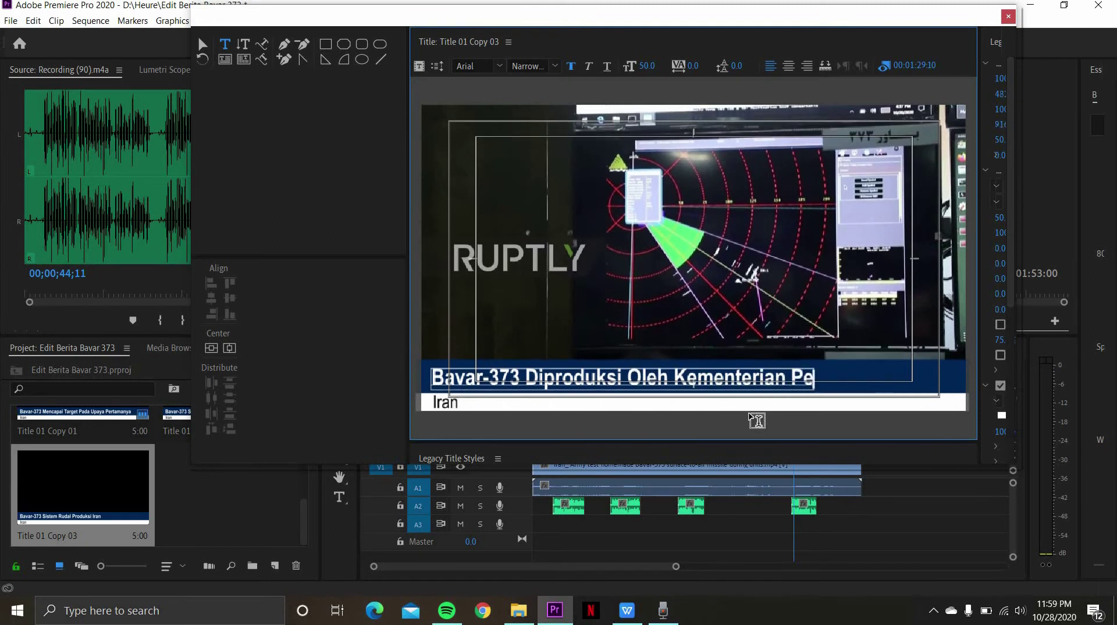
type("rtahanan Iran")
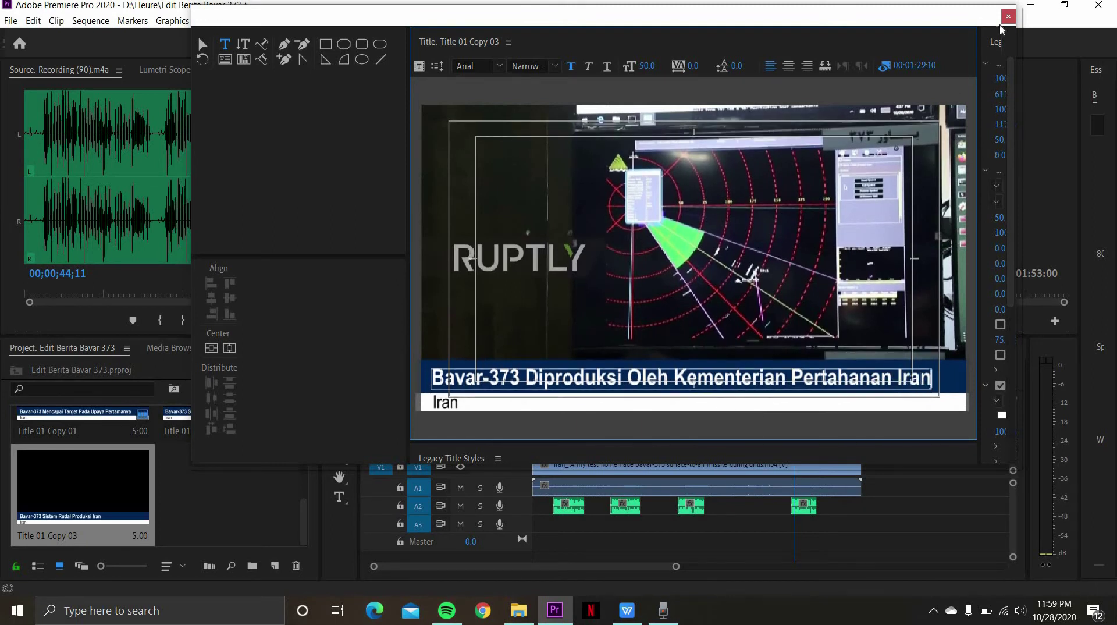
left_click(1009, 16)
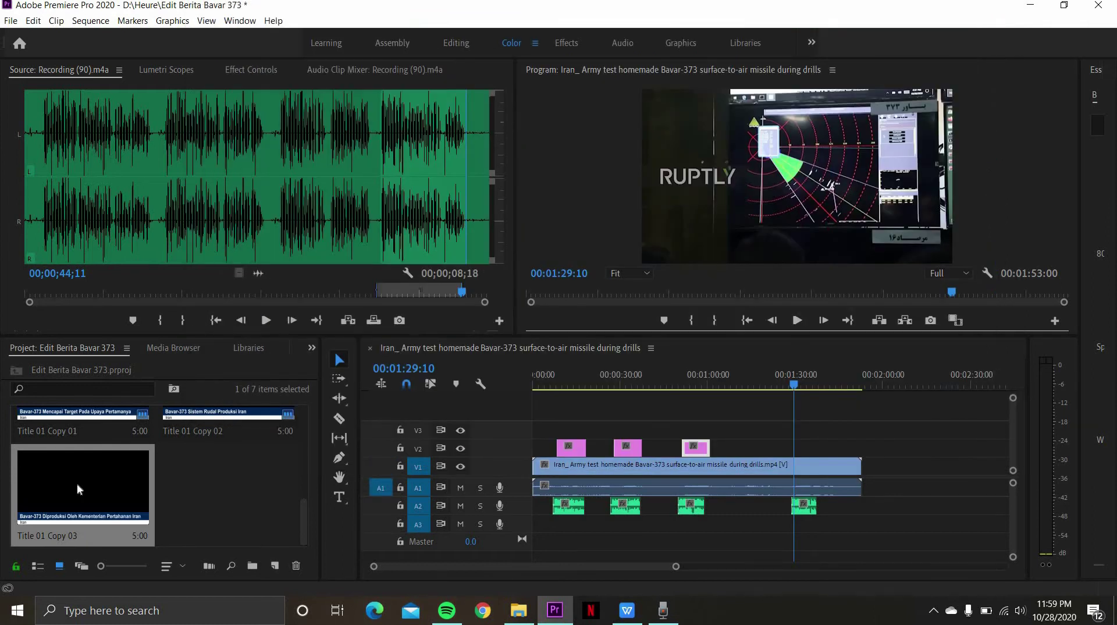
- Place the new title on track V2 starting at 00:01:30:10 and extend it slightly past the end of the fourth voice-over section
left_click_drag(77, 483, 799, 383)
left_click(798, 382)
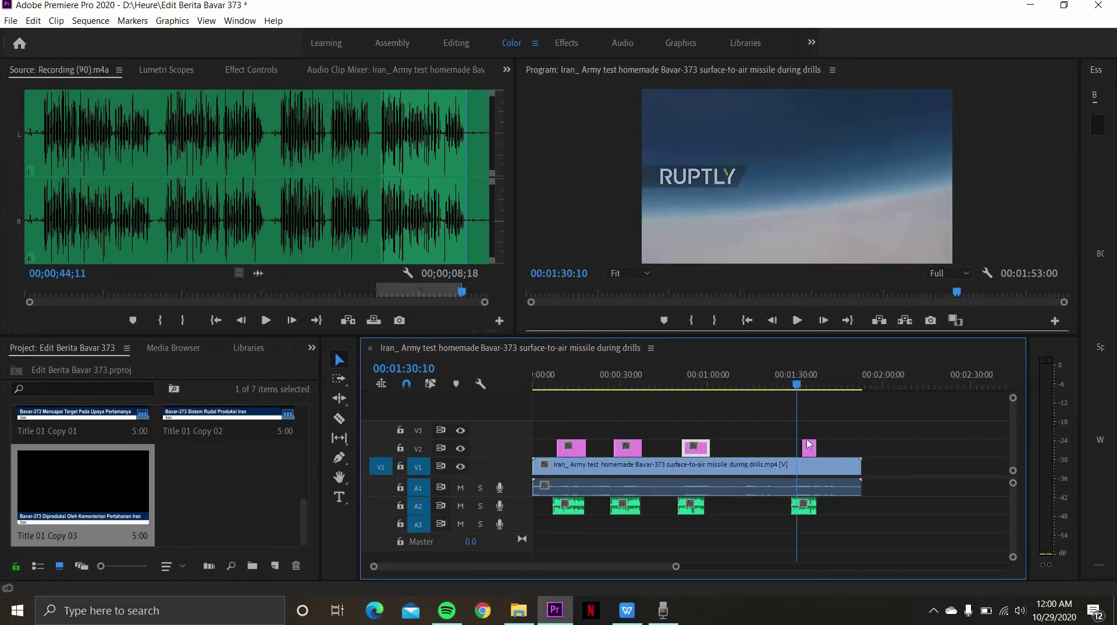
left_click_drag(810, 447, 780, 370)
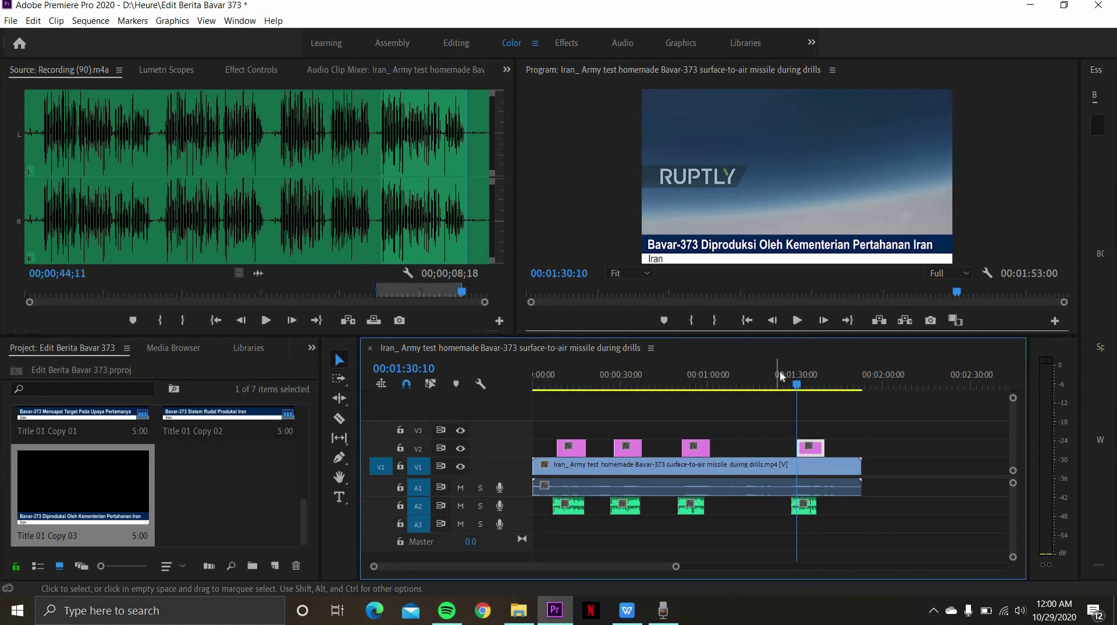
- Play the sequence from 00:01:23:23 to review the fourth title over the footage
left_click(780, 370)
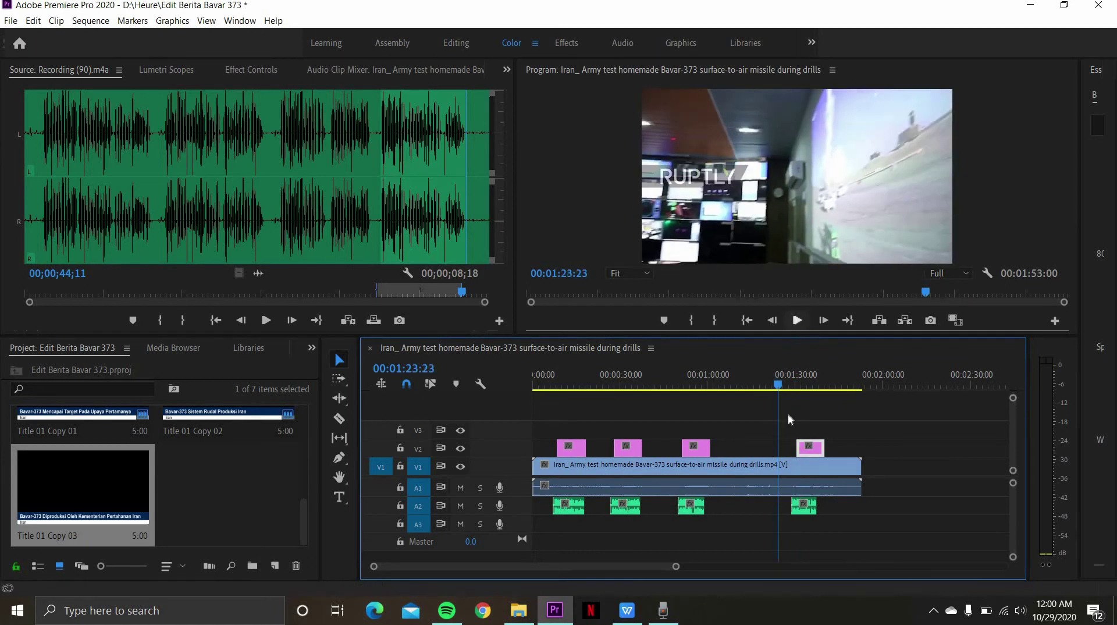
left_click(785, 382)
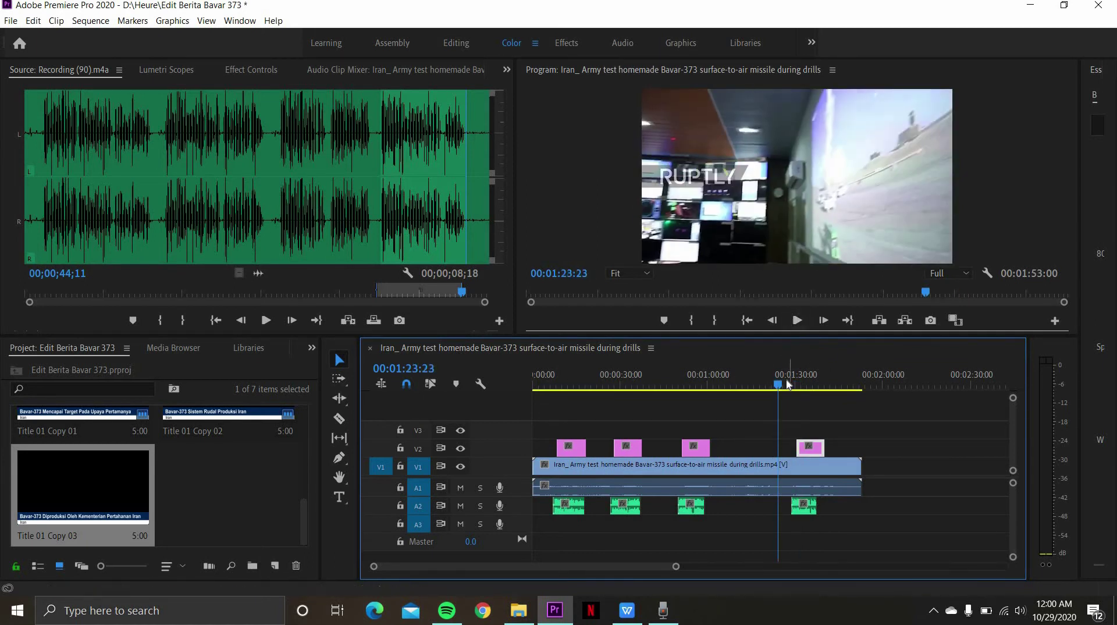
left_click(798, 321)
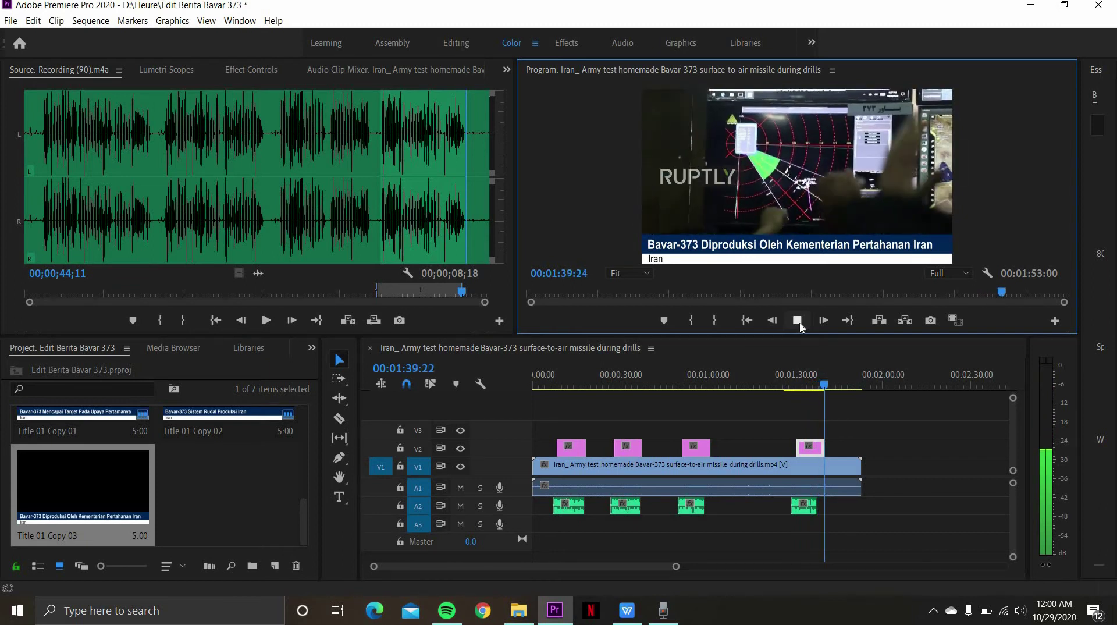
left_click(799, 322)
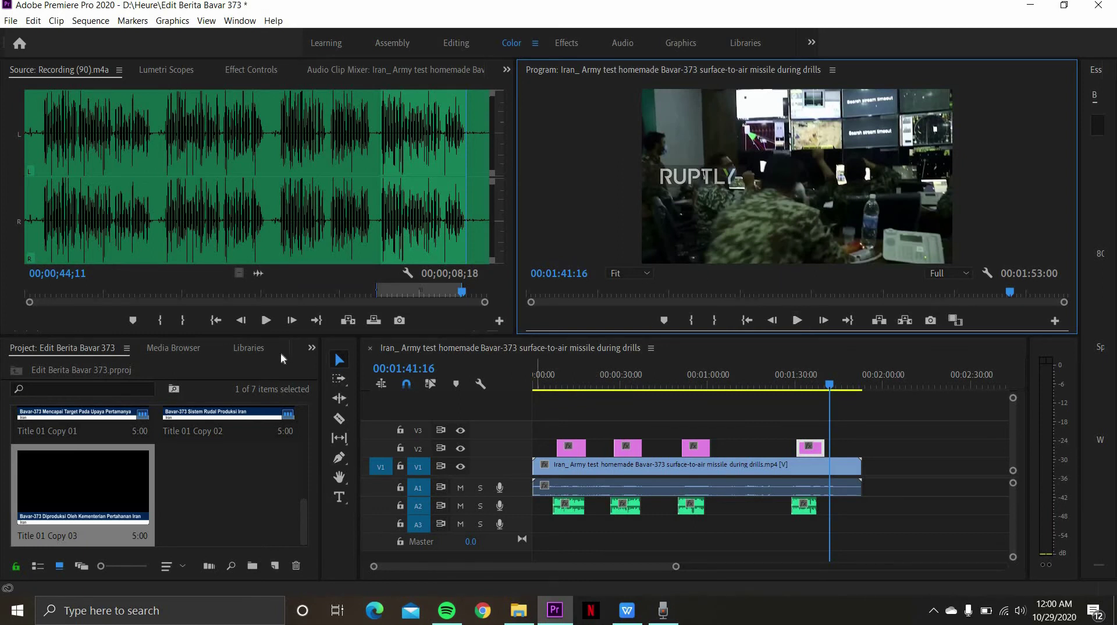
- Apply the Cross Dissolve video transition to the start and end of the main footage clip on track V1
left_click(311, 348)
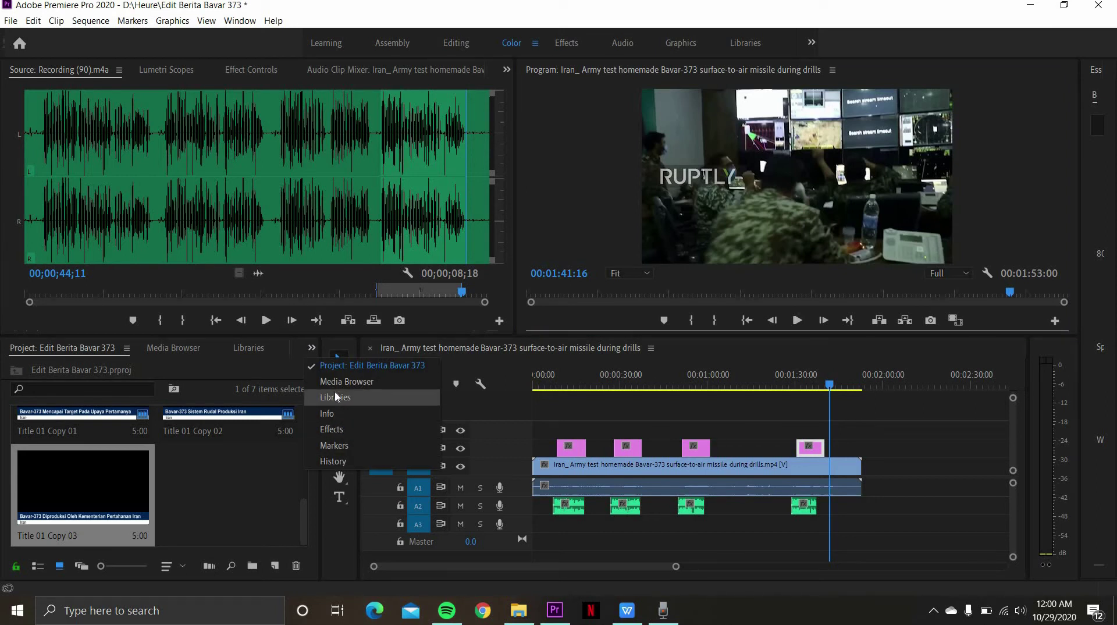
left_click(331, 431)
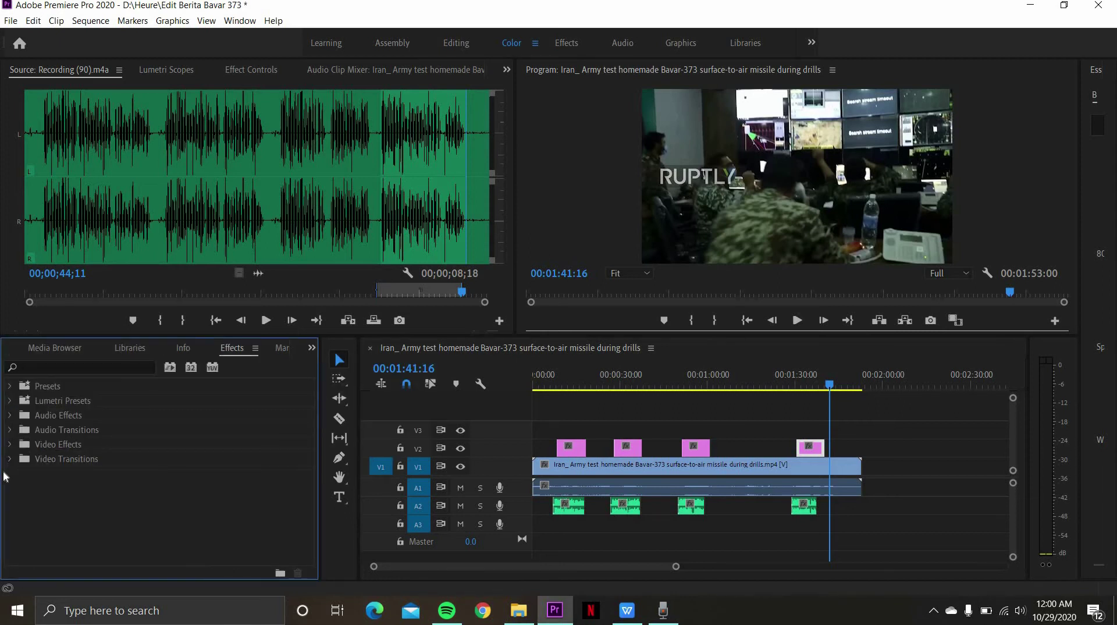
left_click(10, 458)
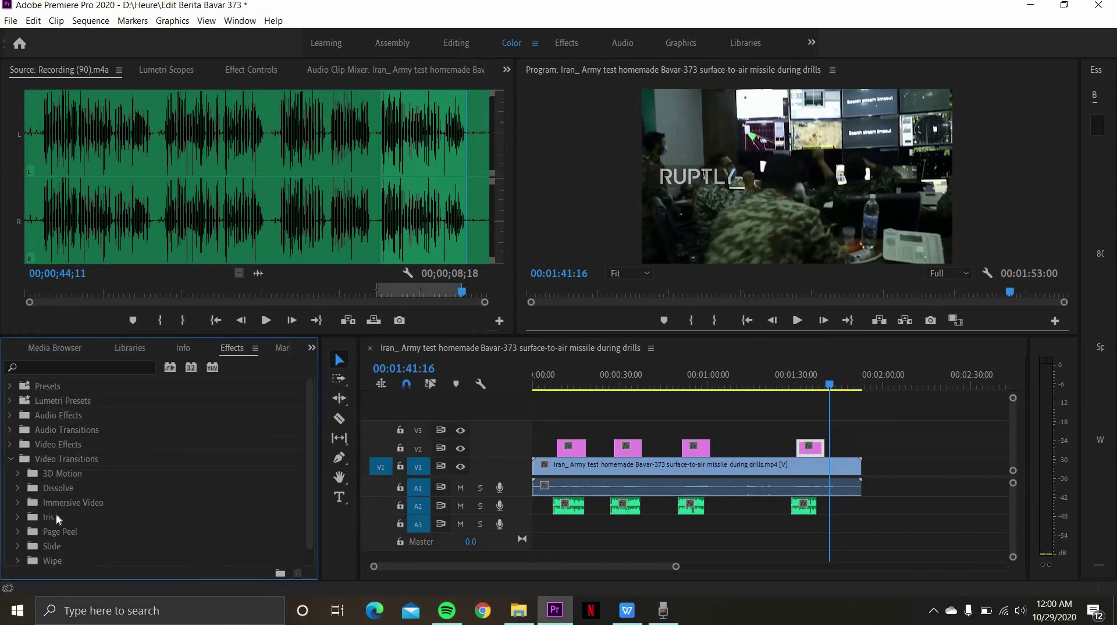
left_click(17, 487)
left_click_drag(58, 517, 536, 475)
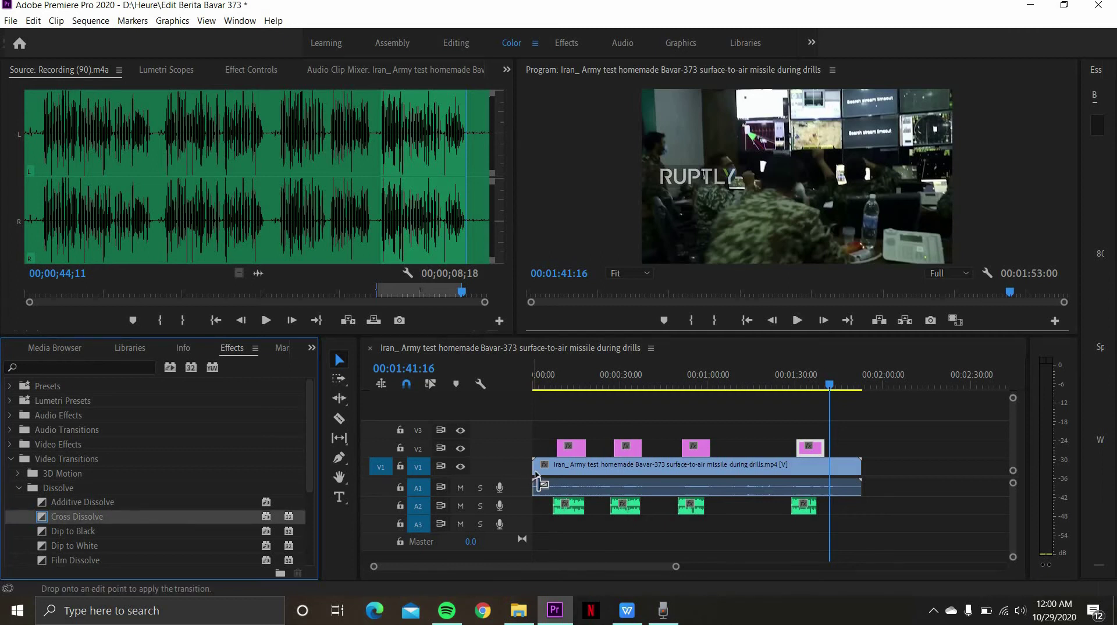
mouse_move(110, 514)
left_mouse_down()
mouse_move(586, 511)
mouse_move(859, 476)
left_mouse_up()
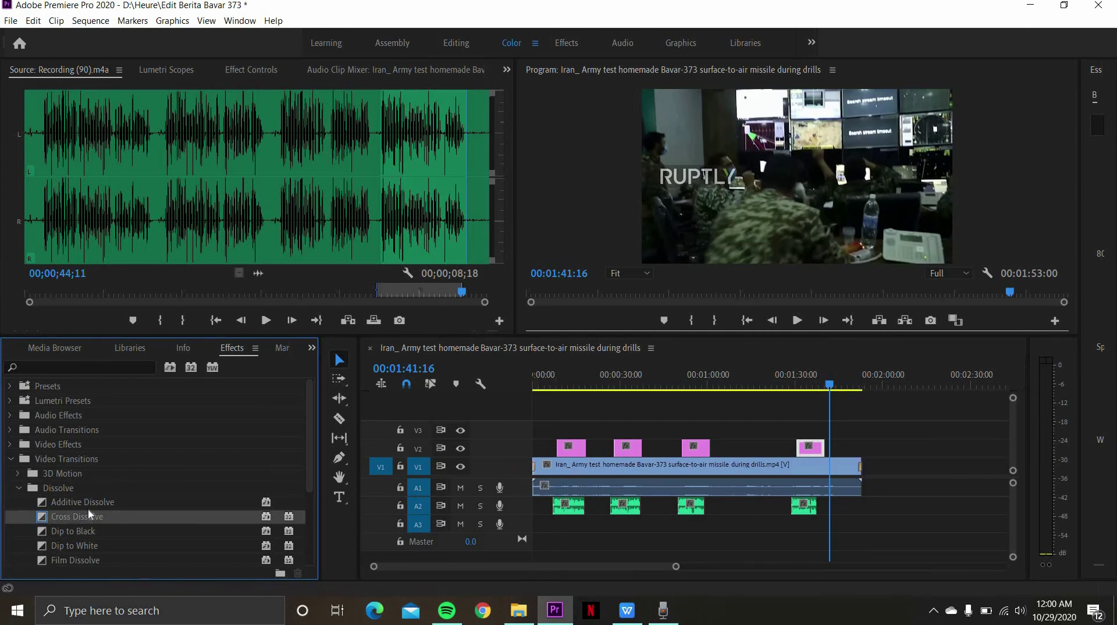
- Apply Cross Dissolve to the start and end of each of the four titles on track V2
left_click_drag(90, 513, 560, 449)
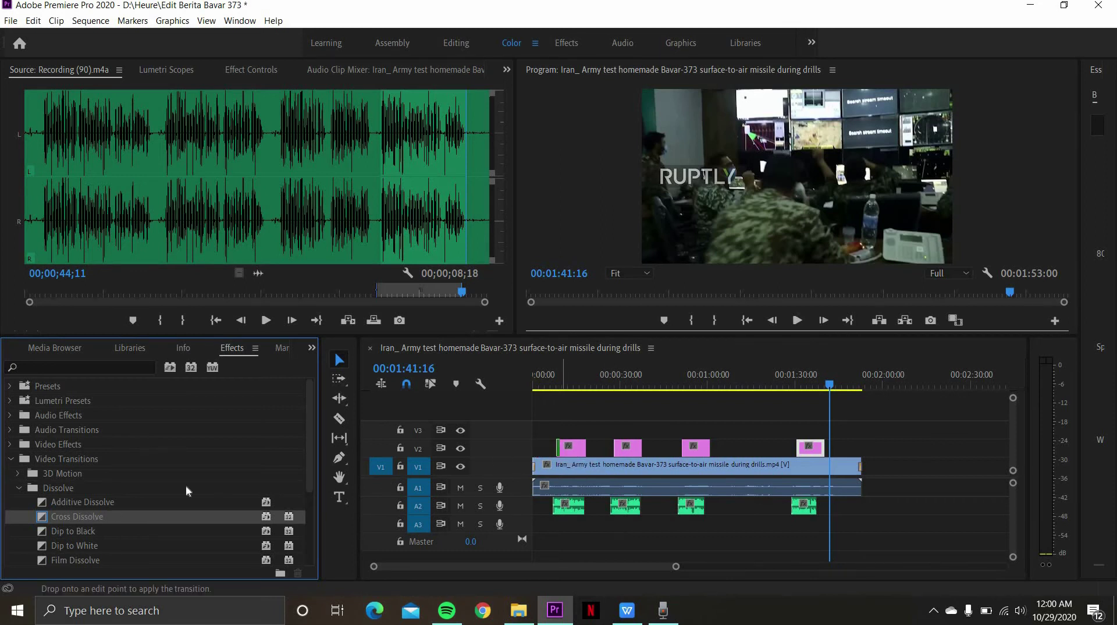
left_click_drag(149, 514, 684, 450)
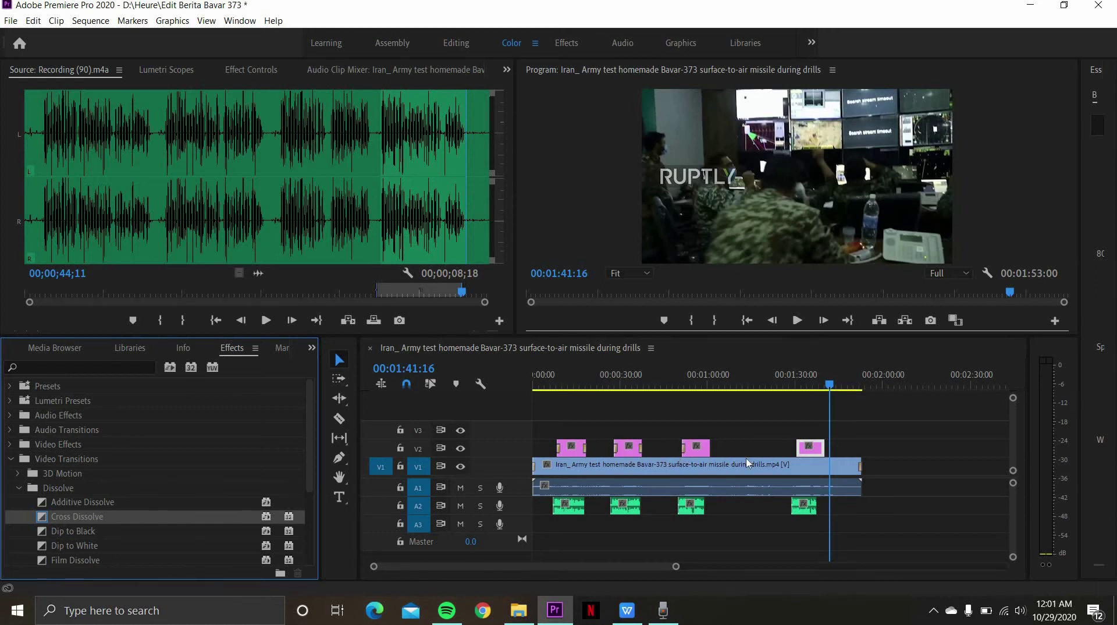
left_click_drag(749, 464, 708, 449)
left_click_drag(83, 513, 801, 448)
- Apply the Constant Power audio crossfade to the start and end of the footage audio on track A1
left_click(13, 460)
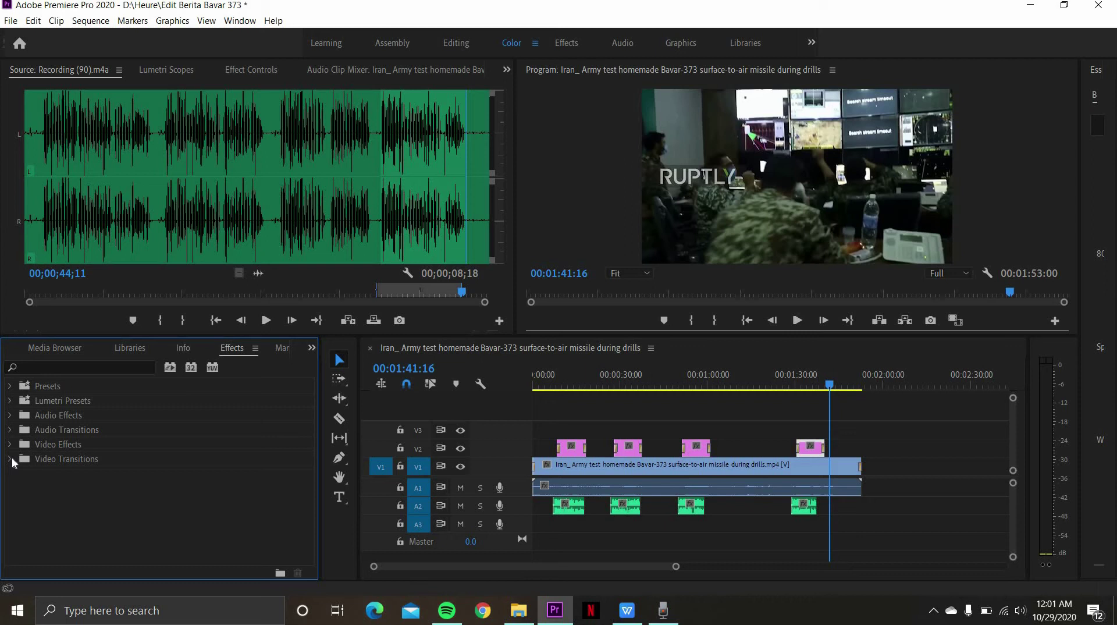
left_click(10, 429)
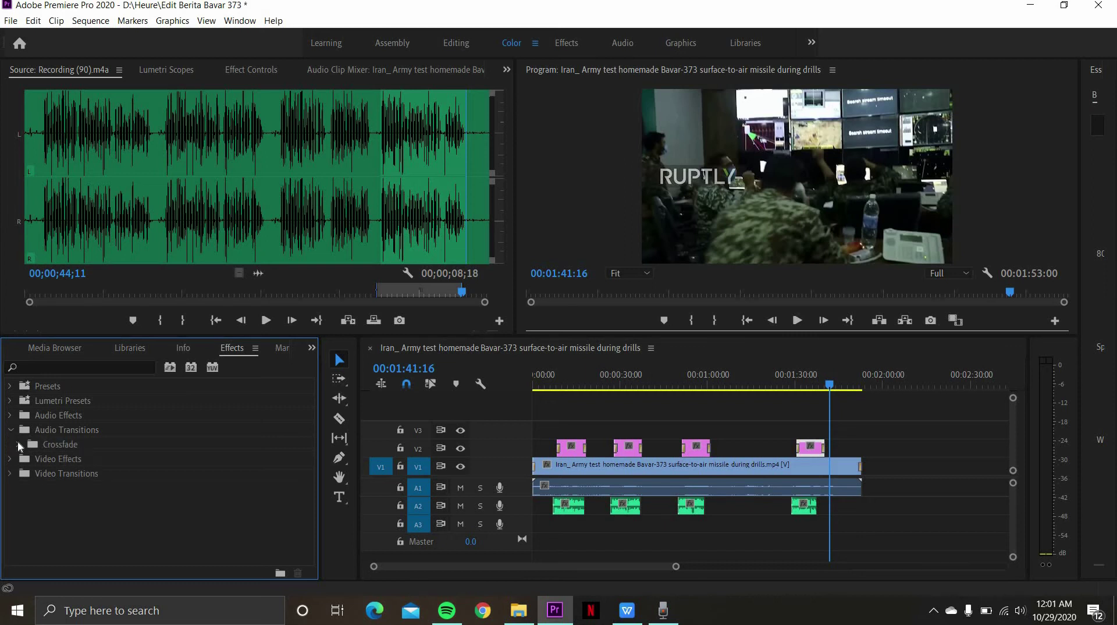
left_click(19, 444)
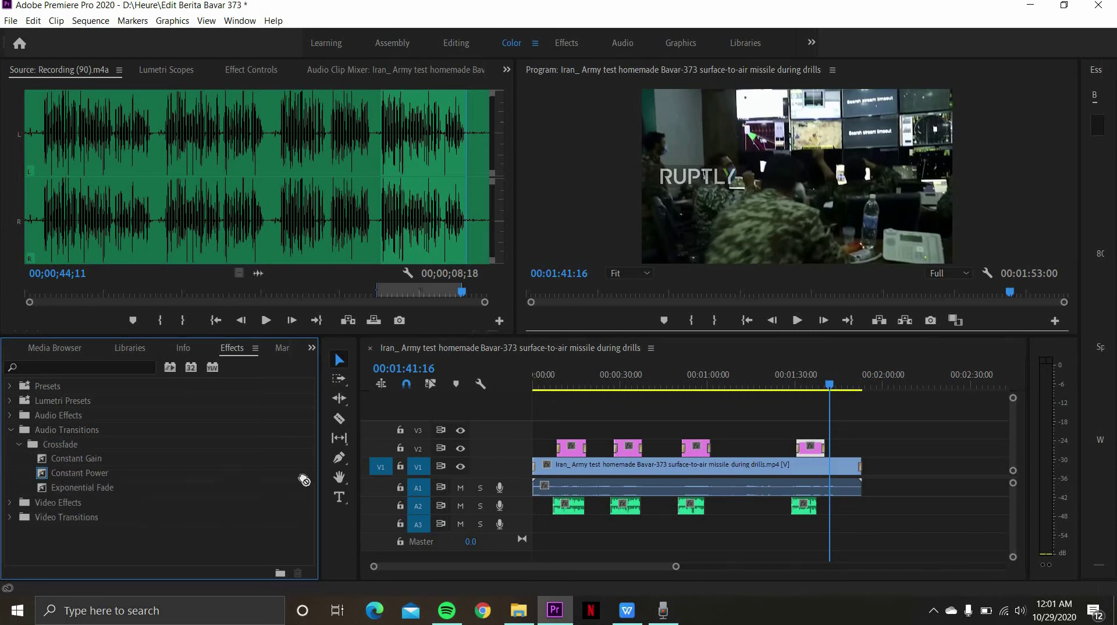
left_click_drag(80, 473, 540, 488)
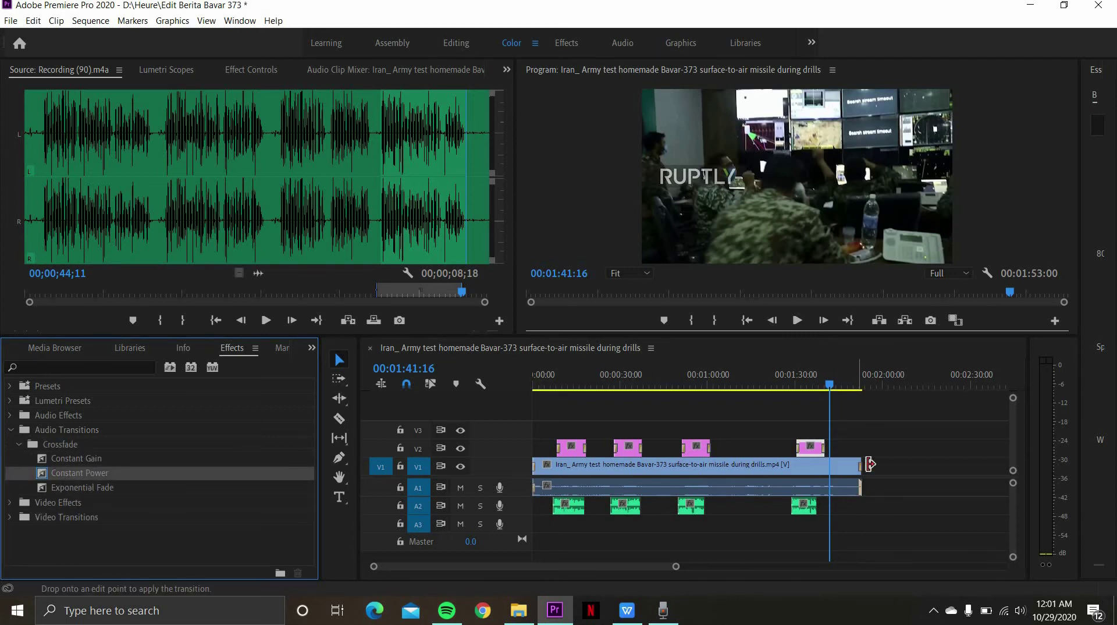
- Return the playhead to the start of the sequence, render it In to Out, and stop the playback
left_click(521, 375)
key("Home")
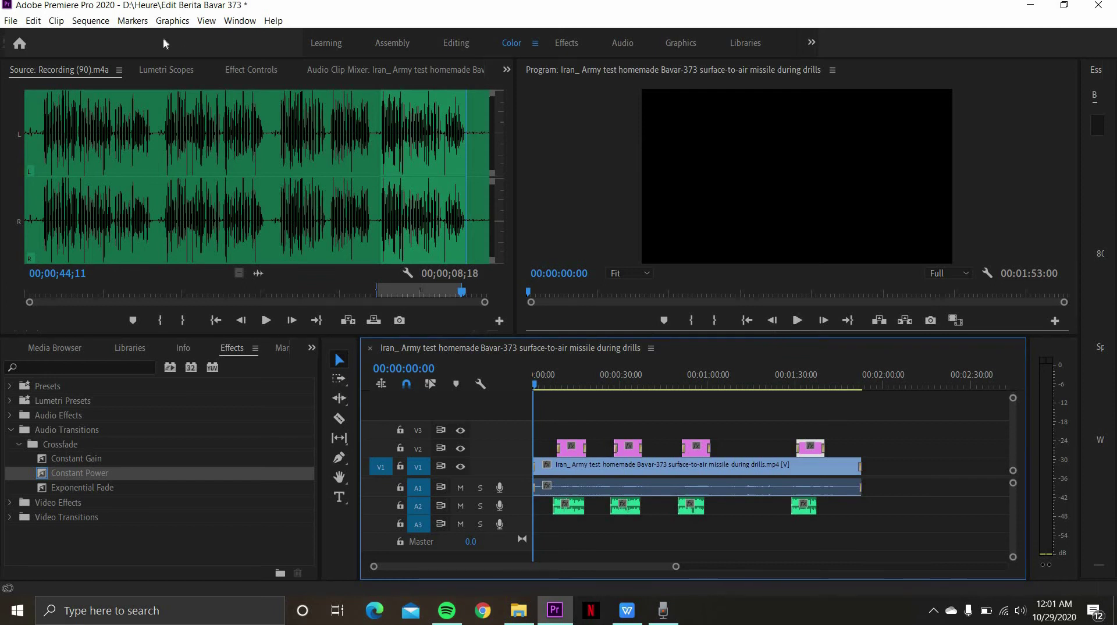
left_click(93, 21)
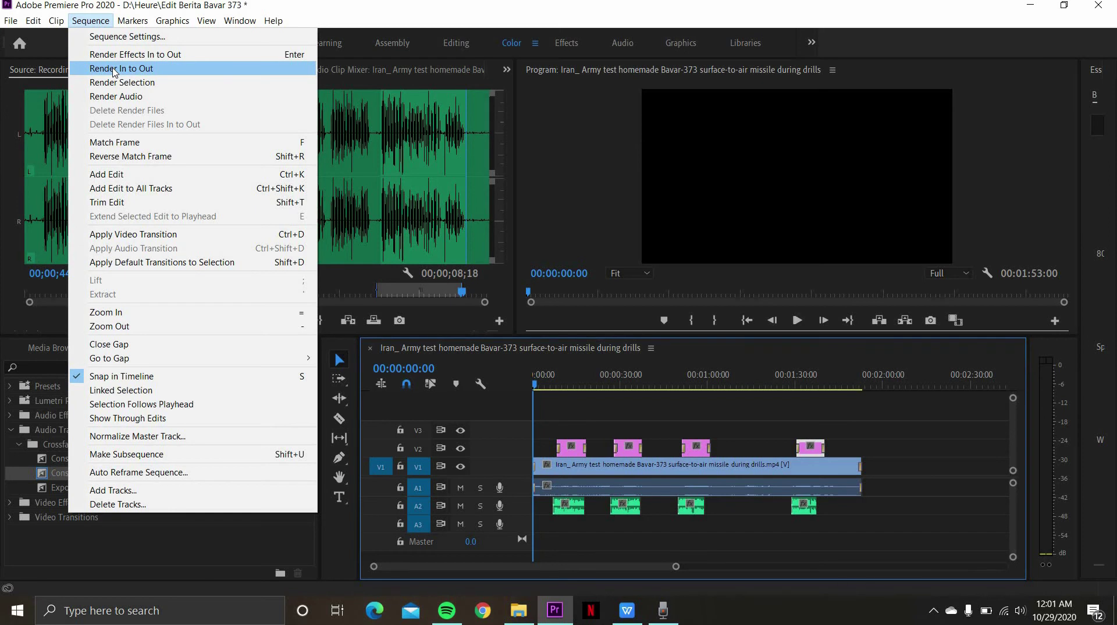
left_click(114, 69)
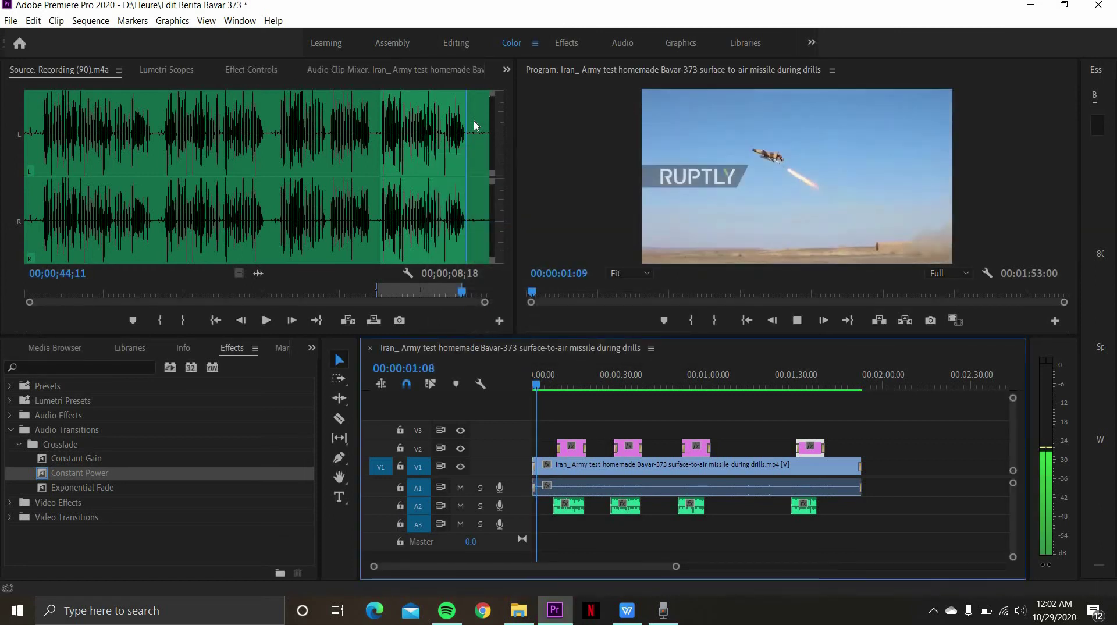
key("space")
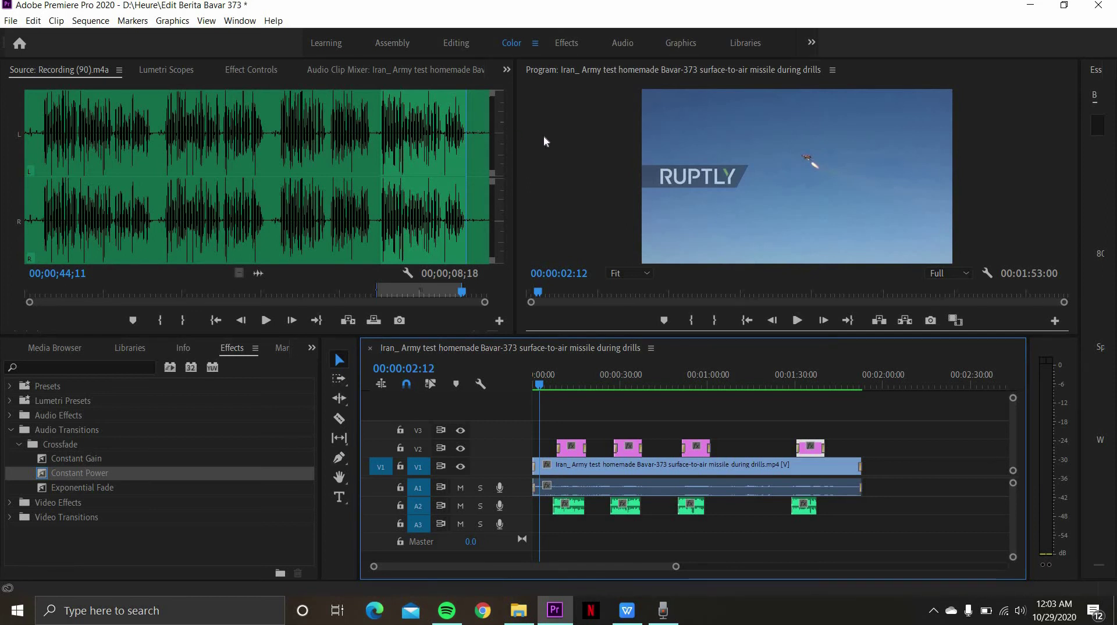
- Export the sequence as an H.264 video named "Bavar 373" in the Travelling folder and save the project
key("ctrl+m")
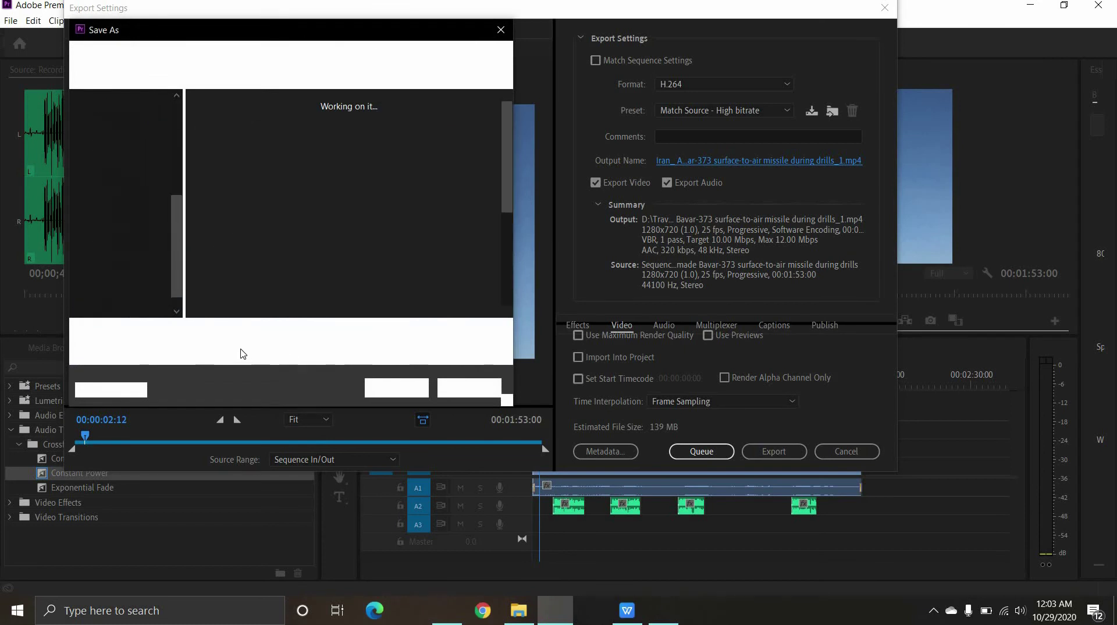
type("Bavar 373")
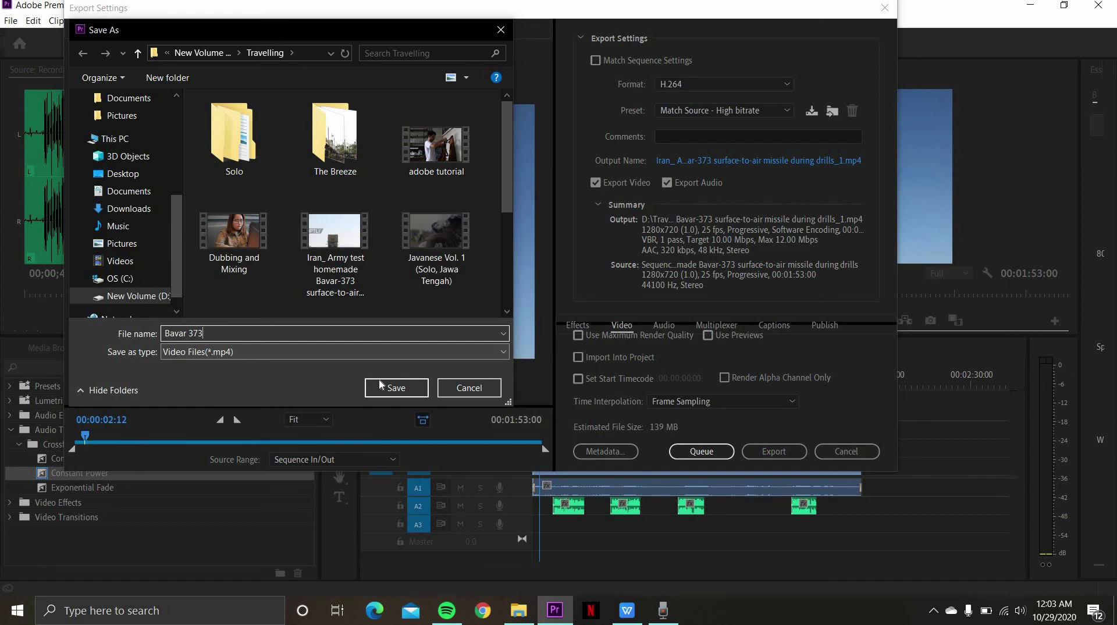
left_click(384, 388)
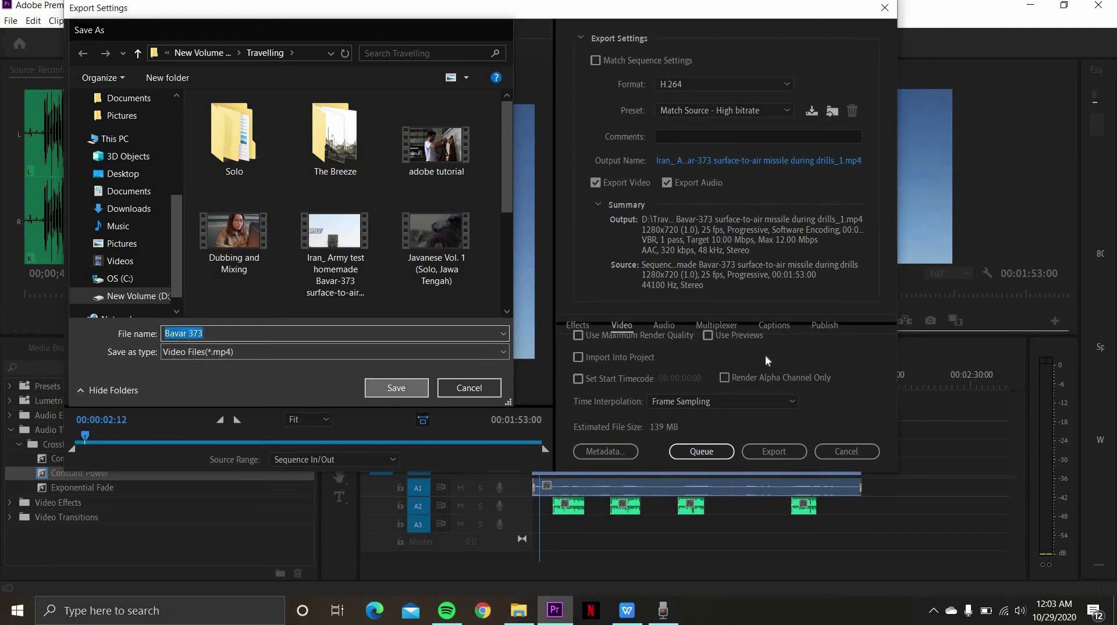
left_click(774, 451)
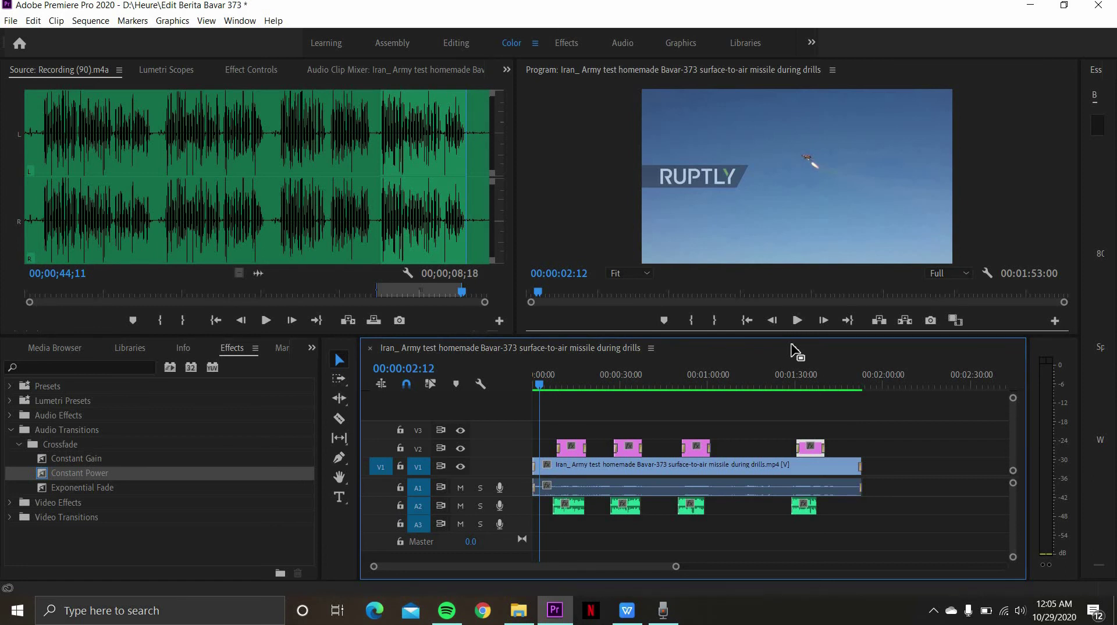
key("ctrl+s")
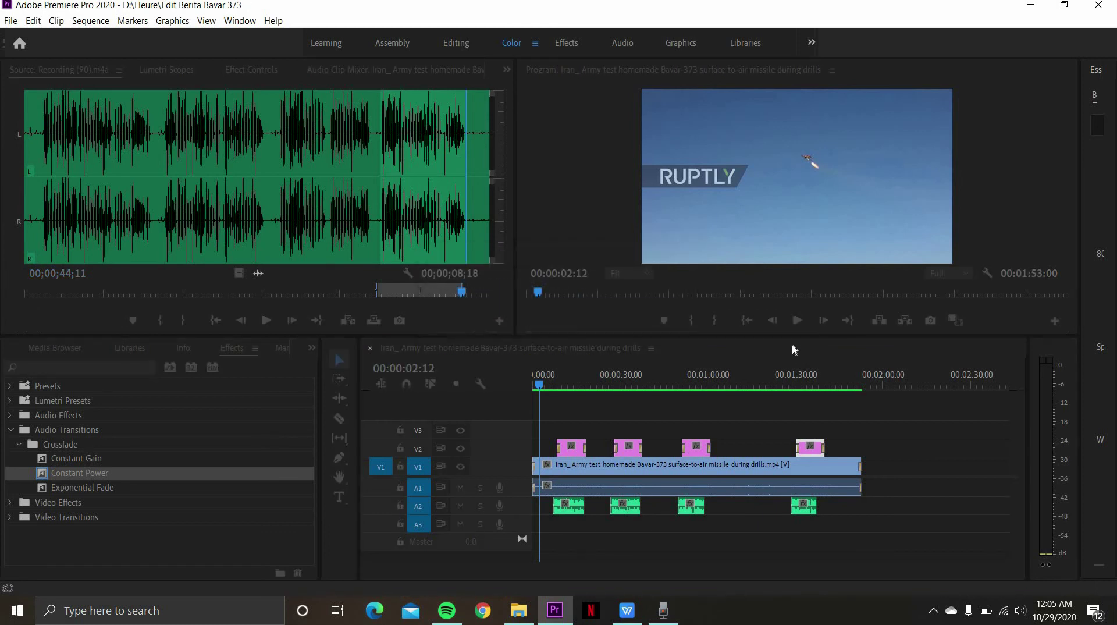